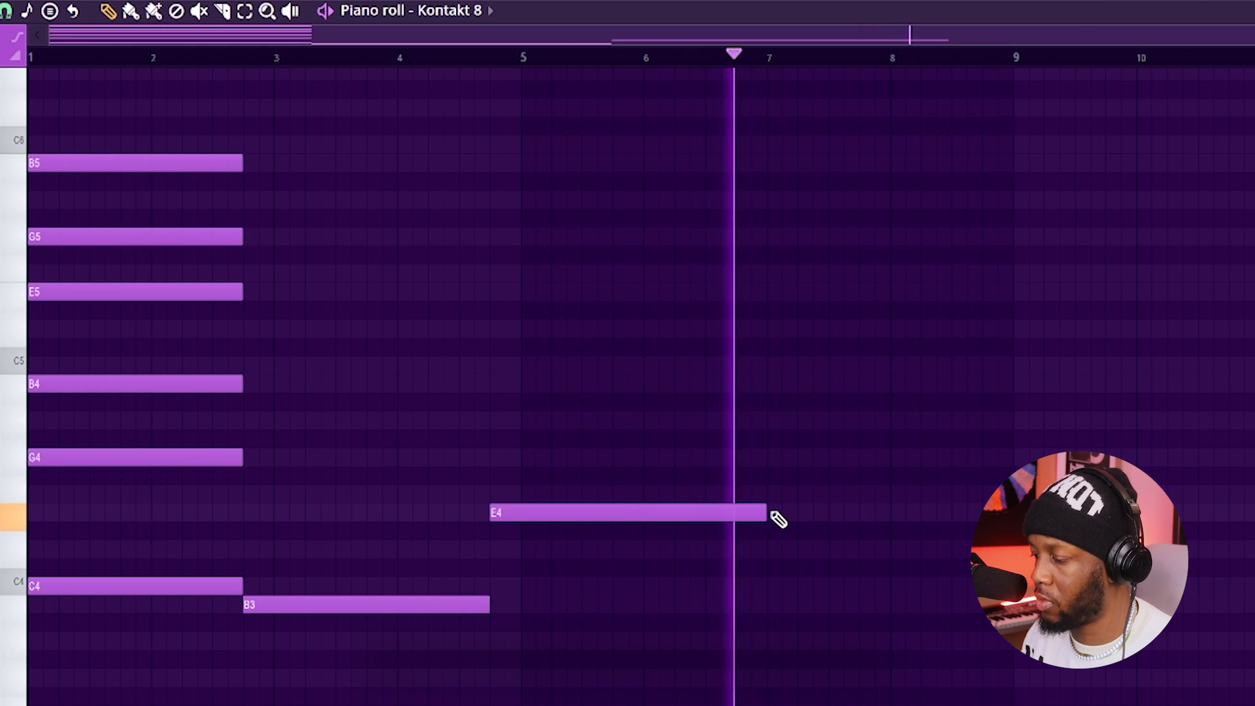
Step: Add E4 and D4 bass notes at bars 7 and 8, and stack E5, G5, B5 and E6 above the long E4
click(891, 567)
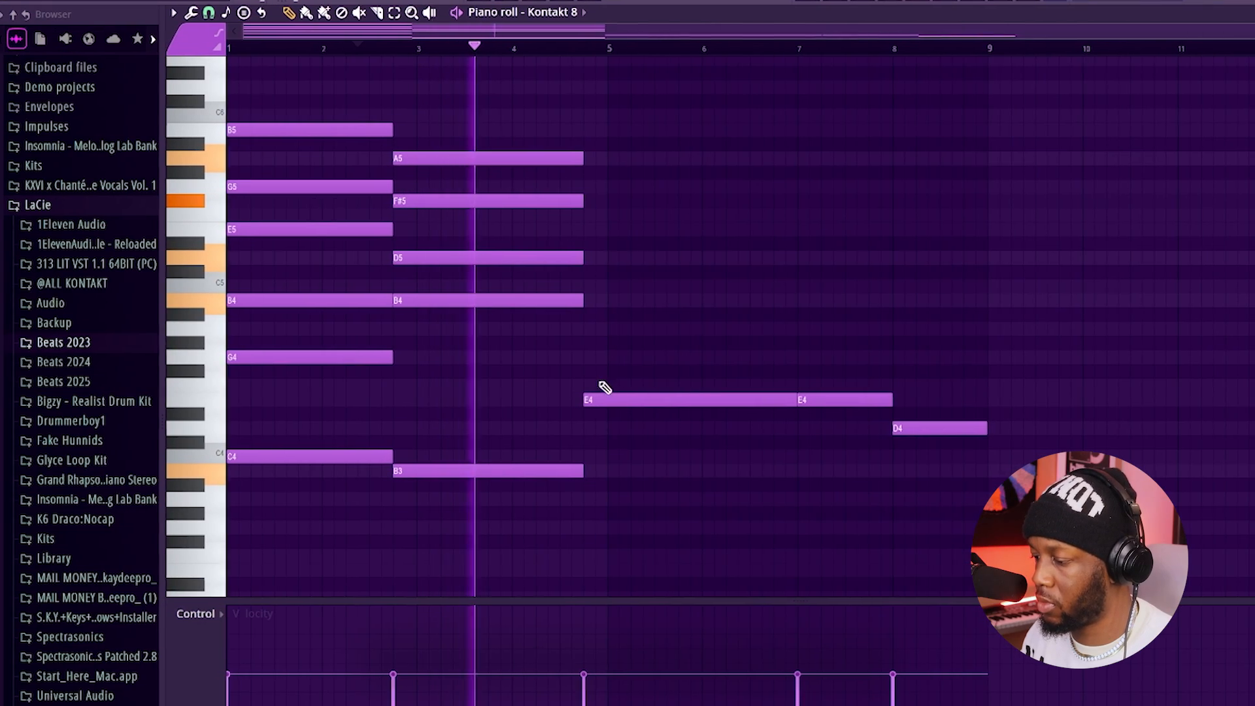
click(630, 398)
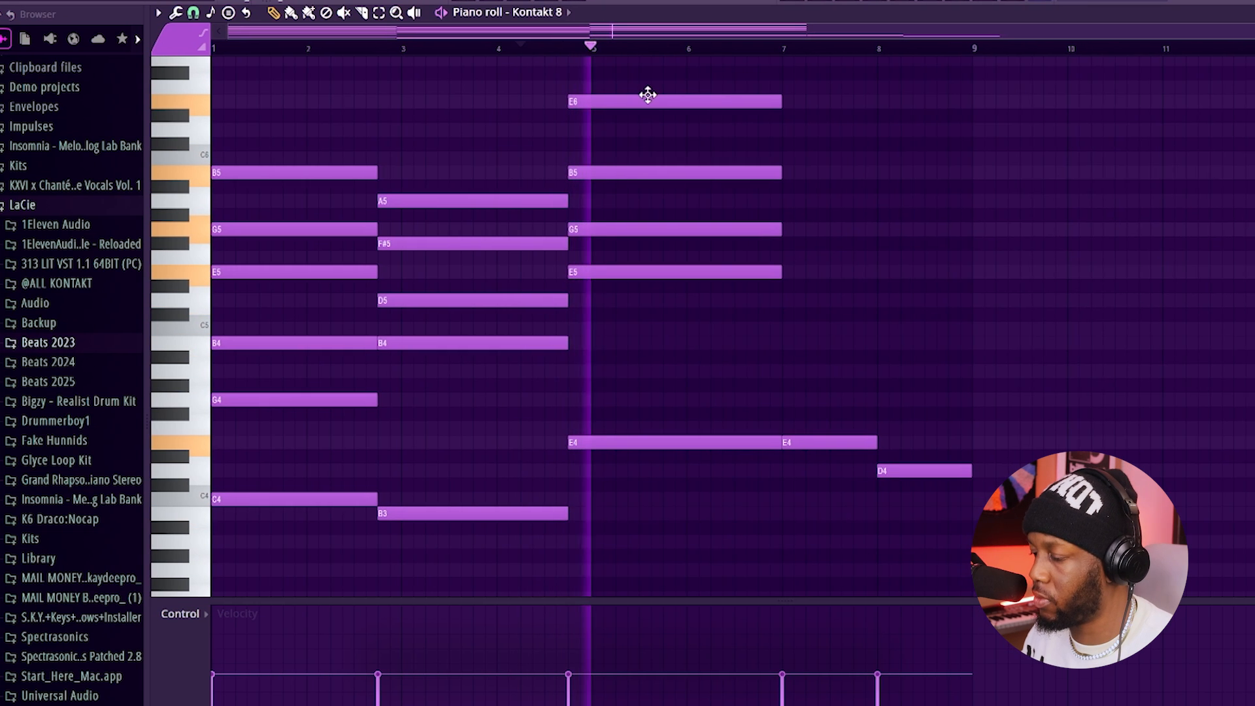
drag(699, 358, 636, 92)
Step: Duplicate the E5, G5, B5 and E6 chord over the second E4, and build D5, F#5, A5 and D6 above the D4
key(ctrl+b)
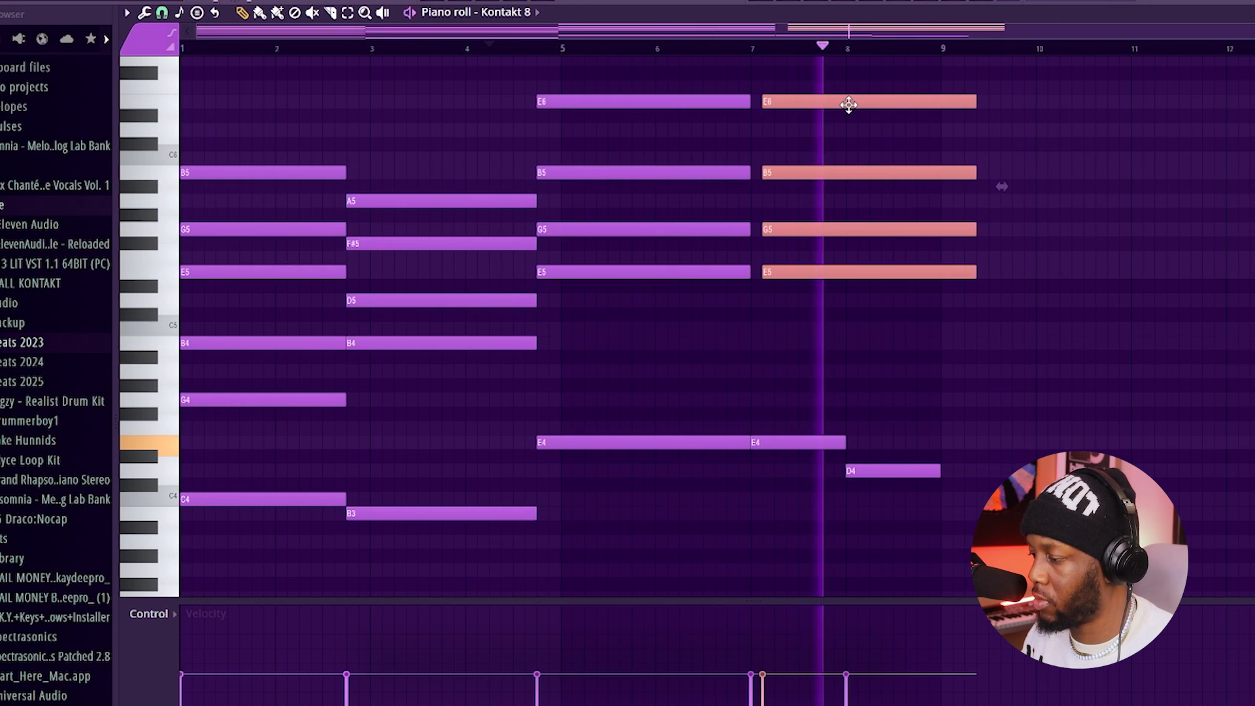
click(805, 411)
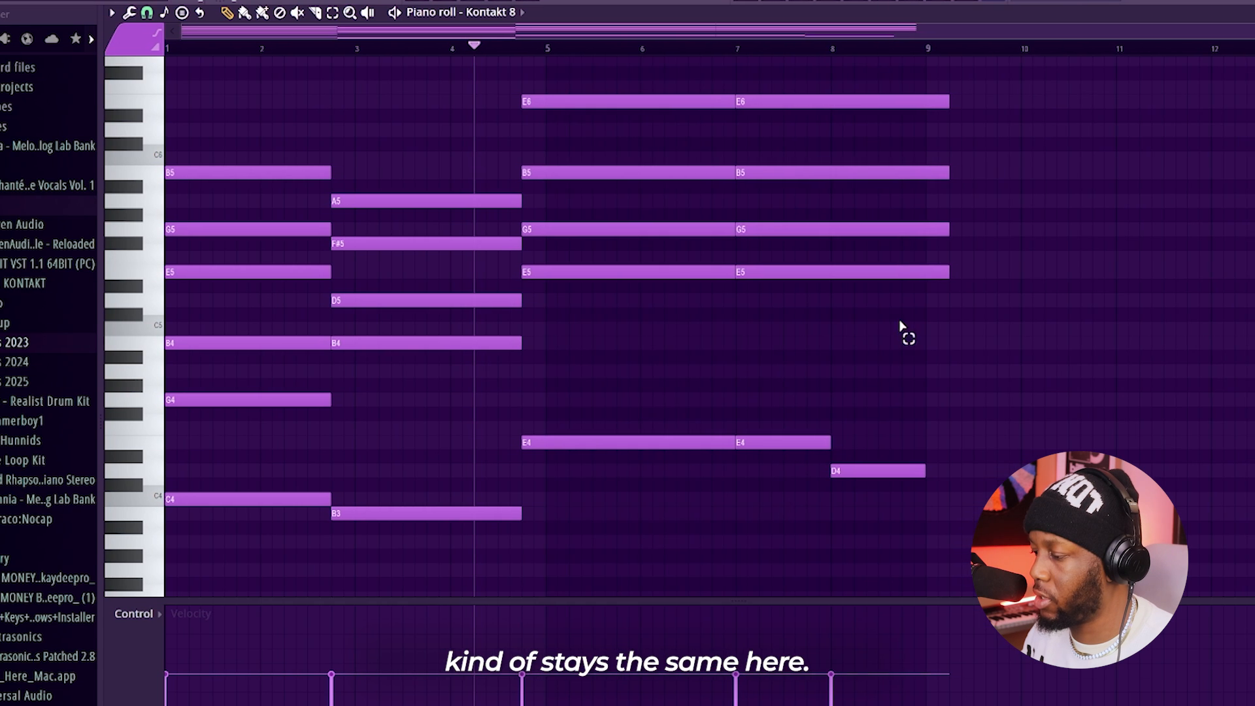
drag(900, 326, 883, 70)
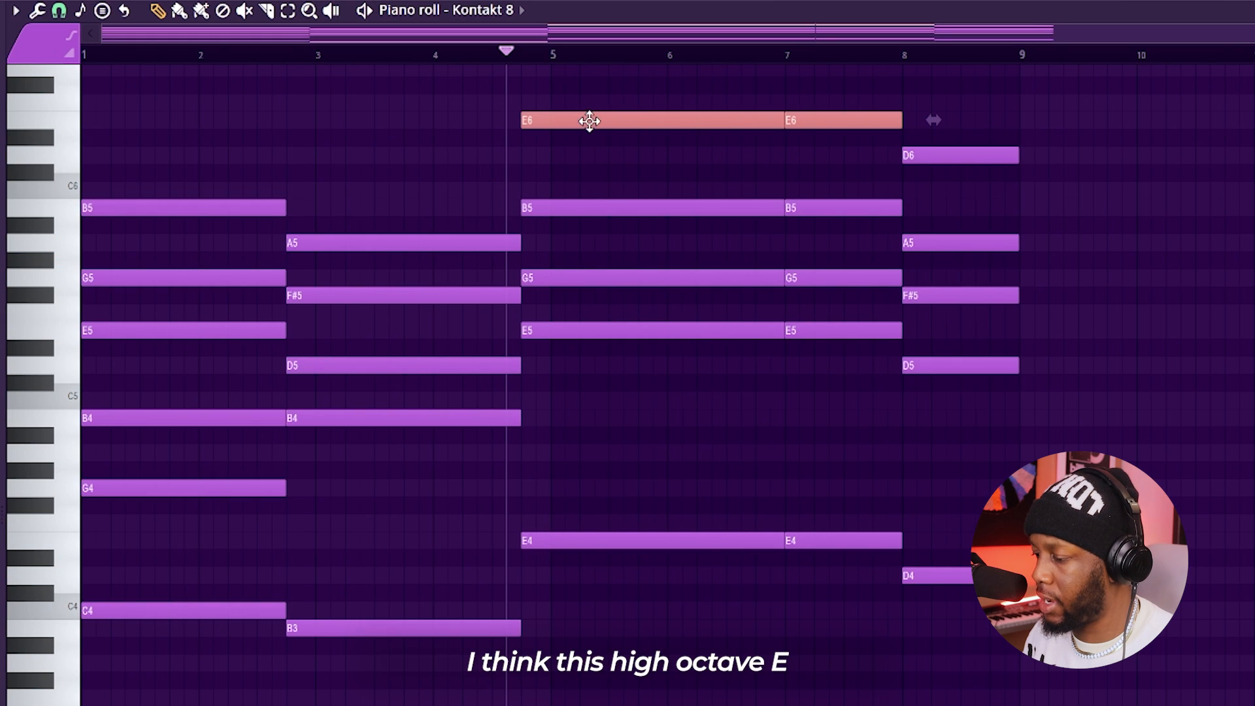
Step: Lower both high E6 notes to B4 and the D6 note at bar 8 to A4
drag(589, 121, 596, 428)
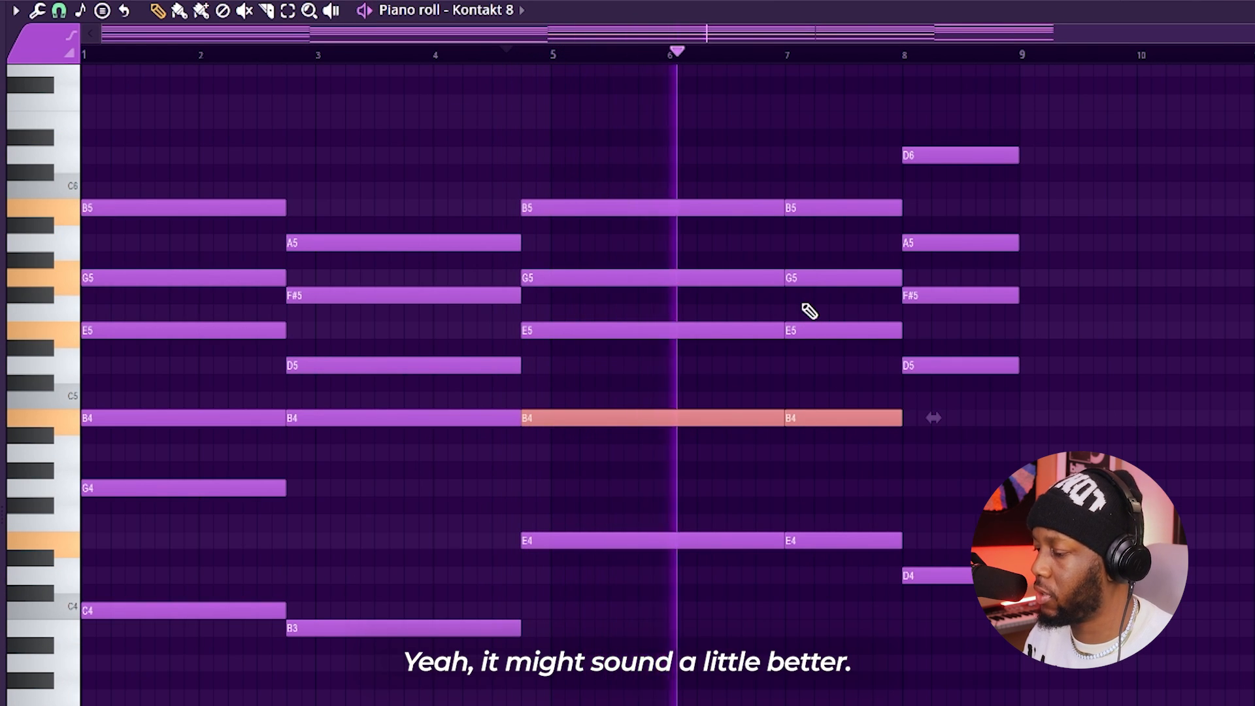
click(930, 151)
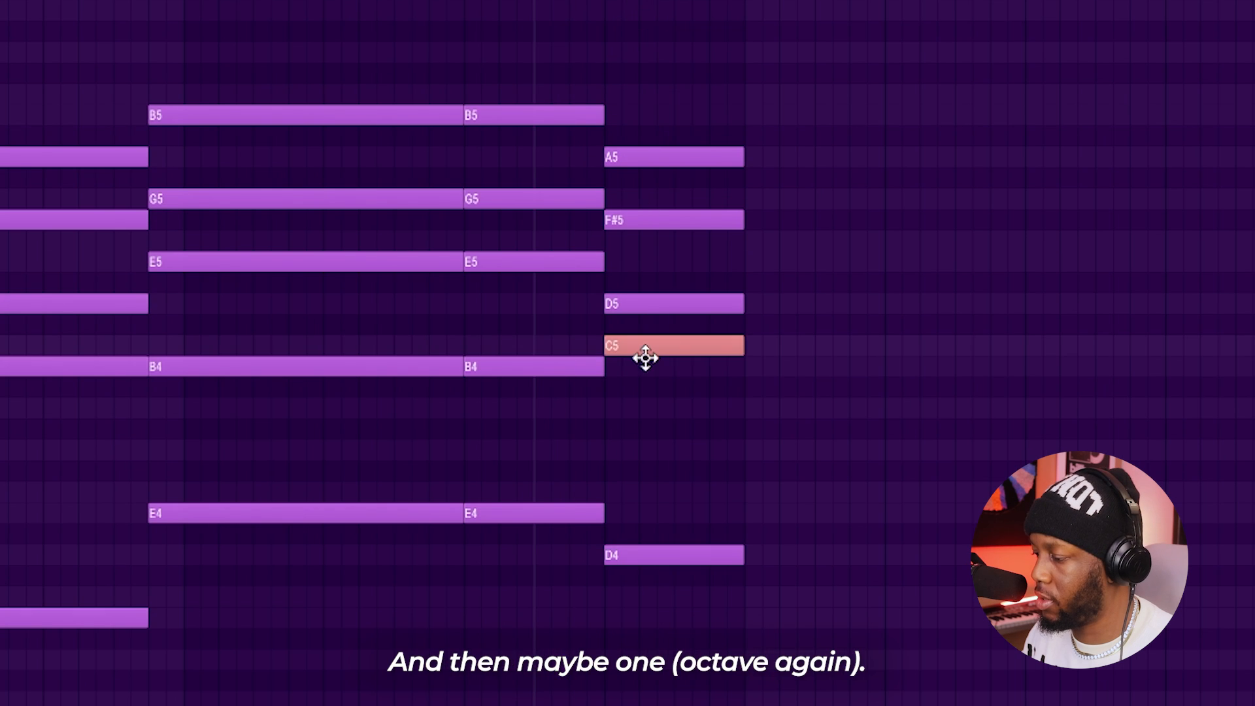
drag(645, 358, 640, 413)
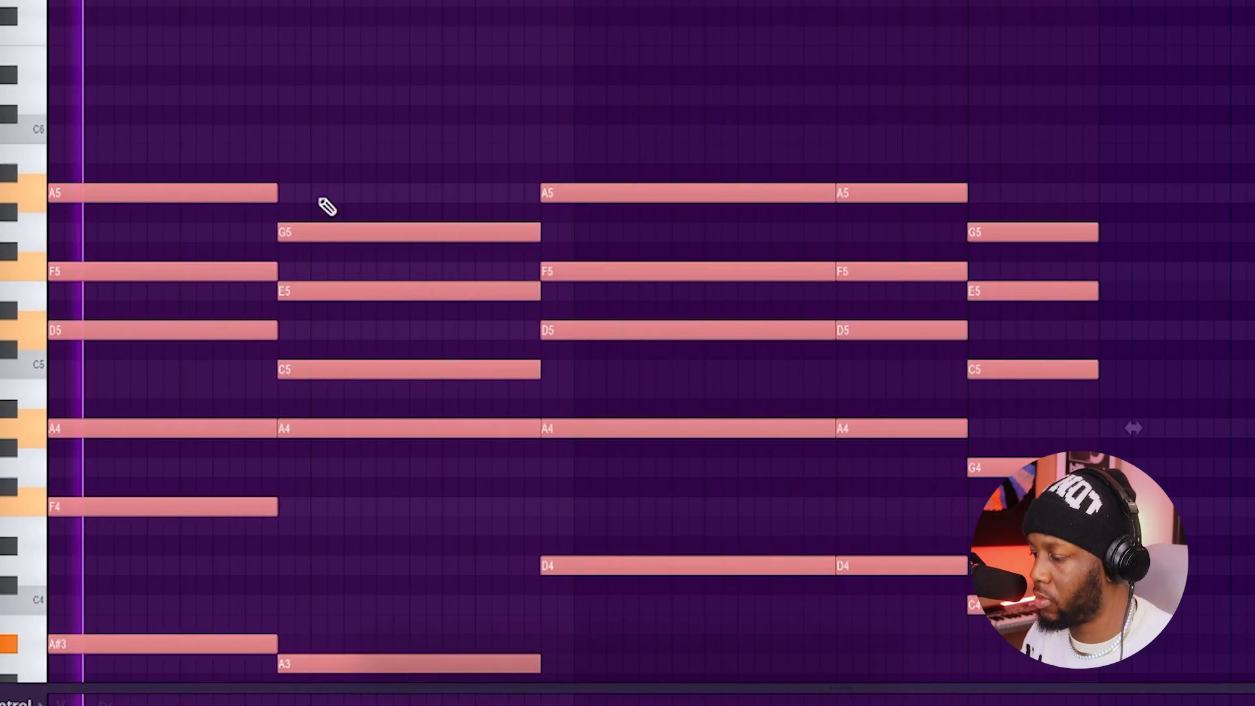
Step: Strum the whole chord progression with the strumizer, using a positive start time strength and a negative start velocity strength
scroll(313, 221, down, 2)
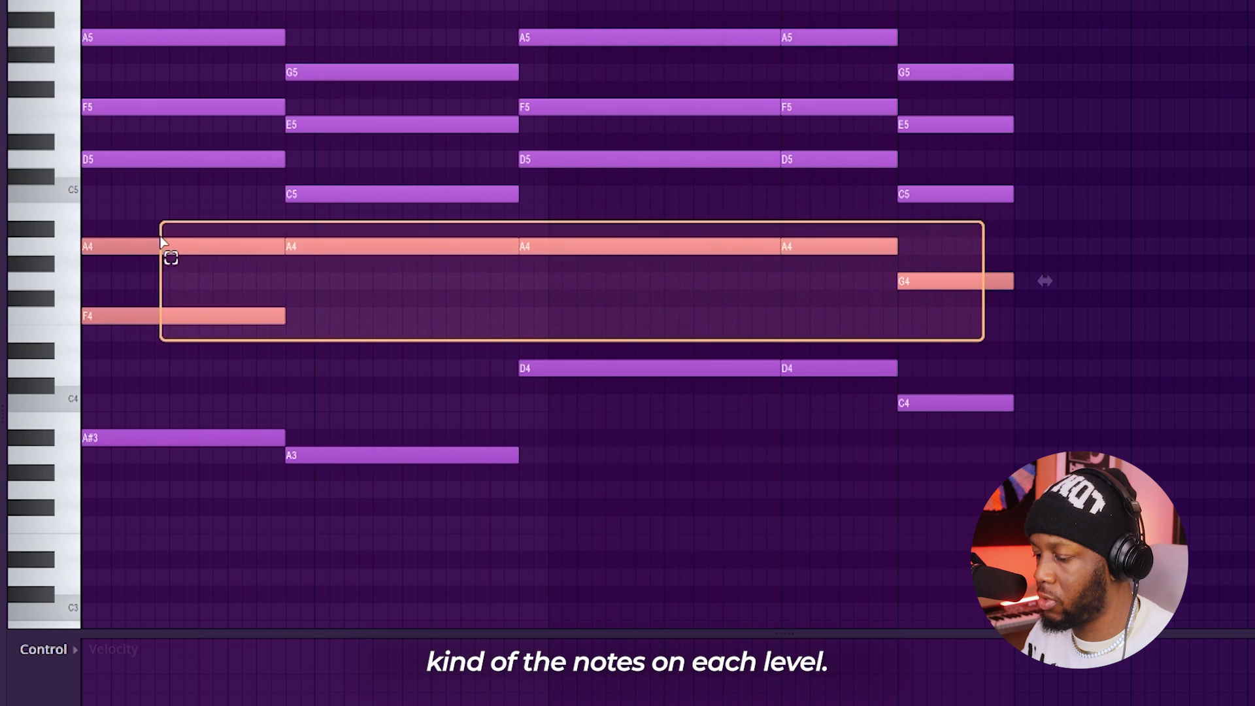
drag(168, 253, 170, 255)
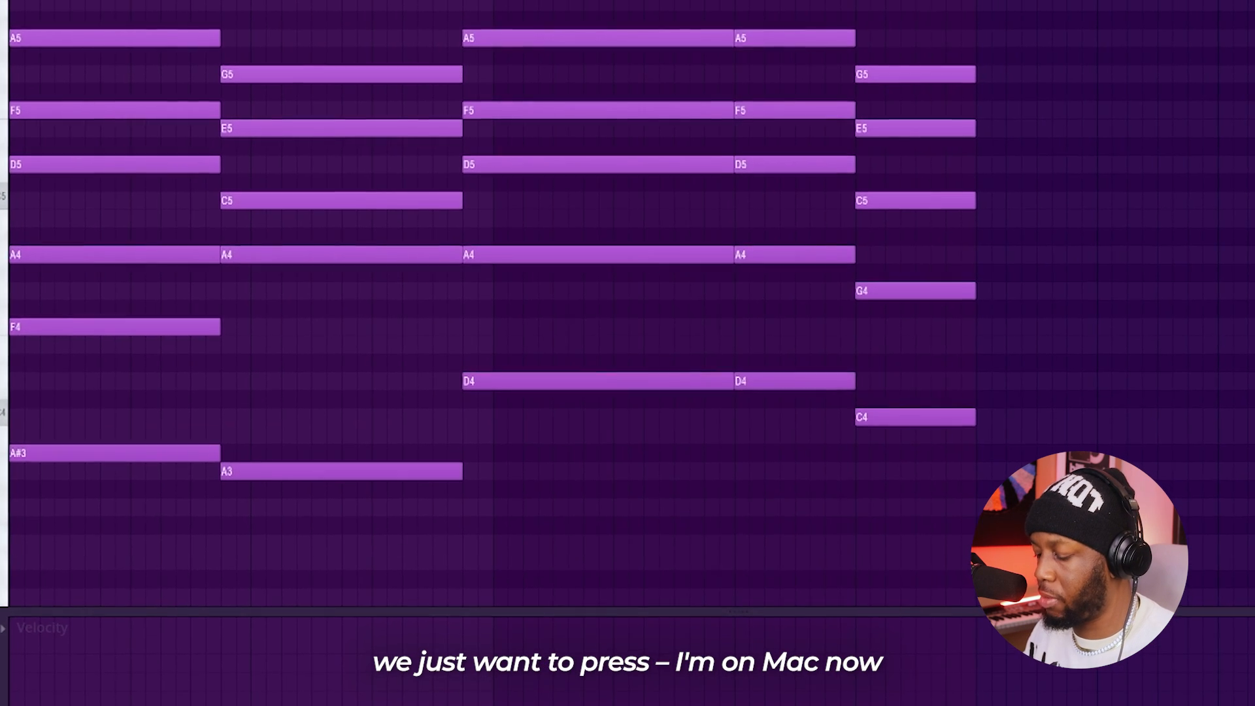
key(alt+s)
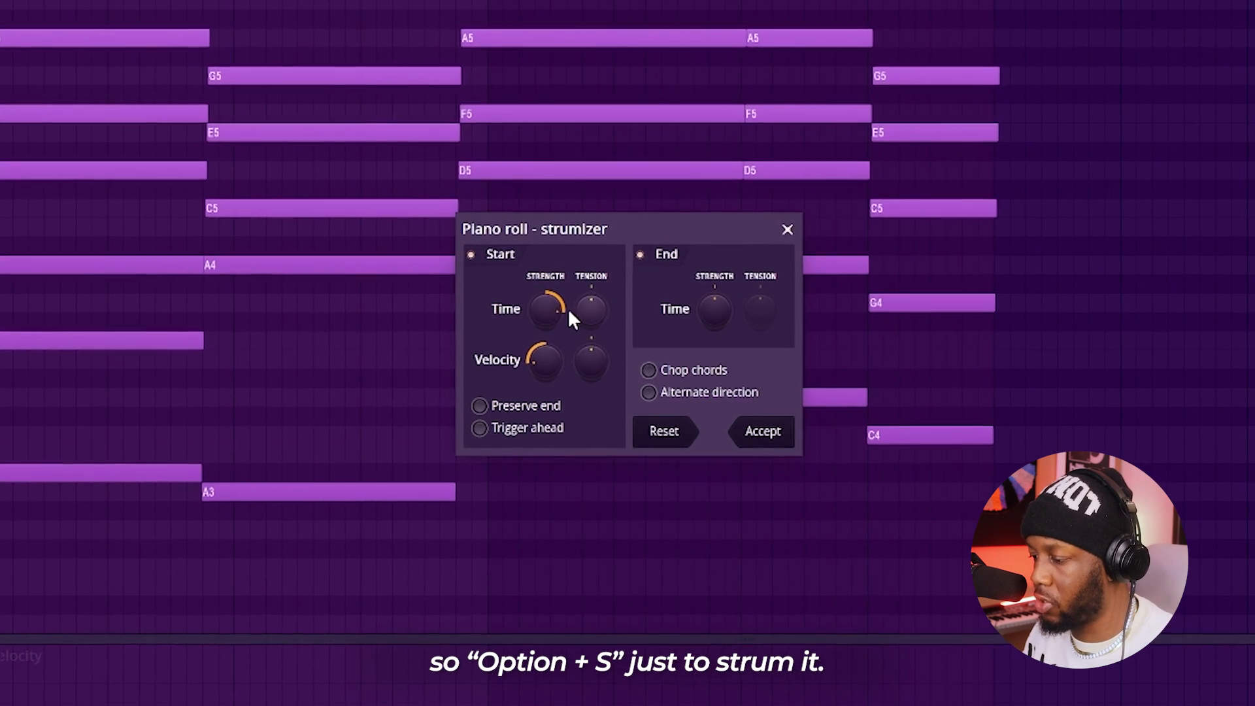
drag(542, 378, 541, 383)
key(space)
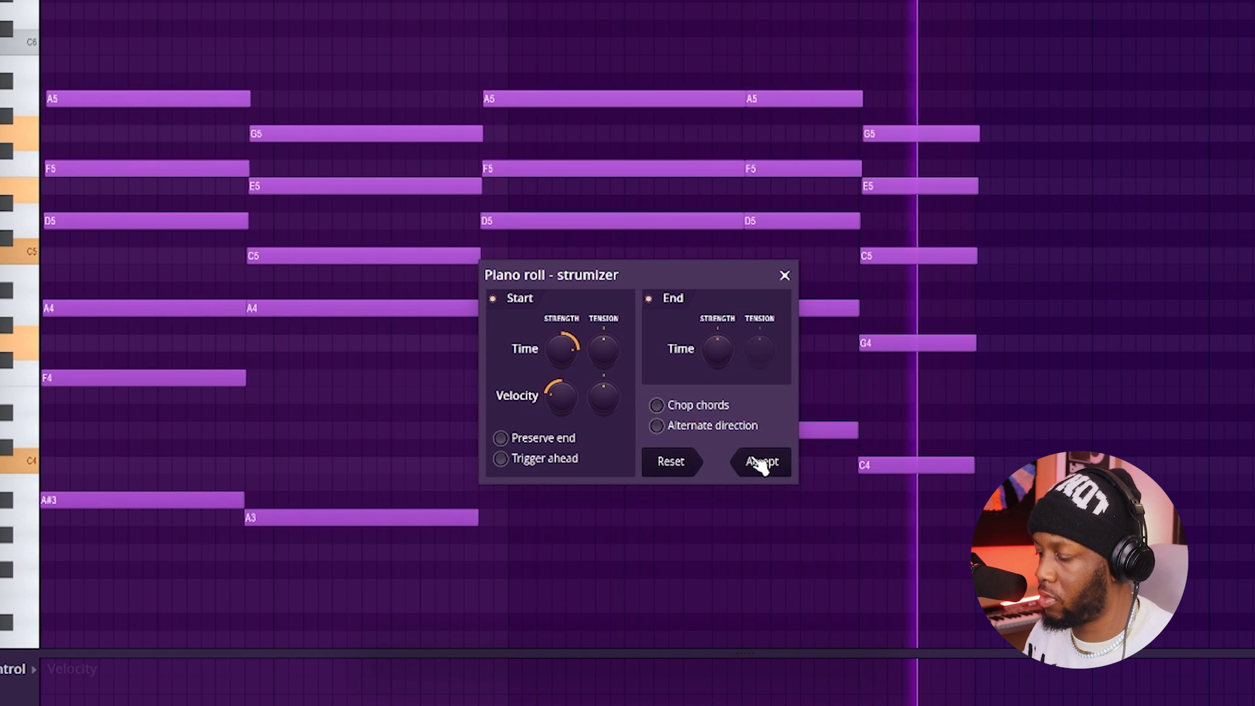
click(761, 462)
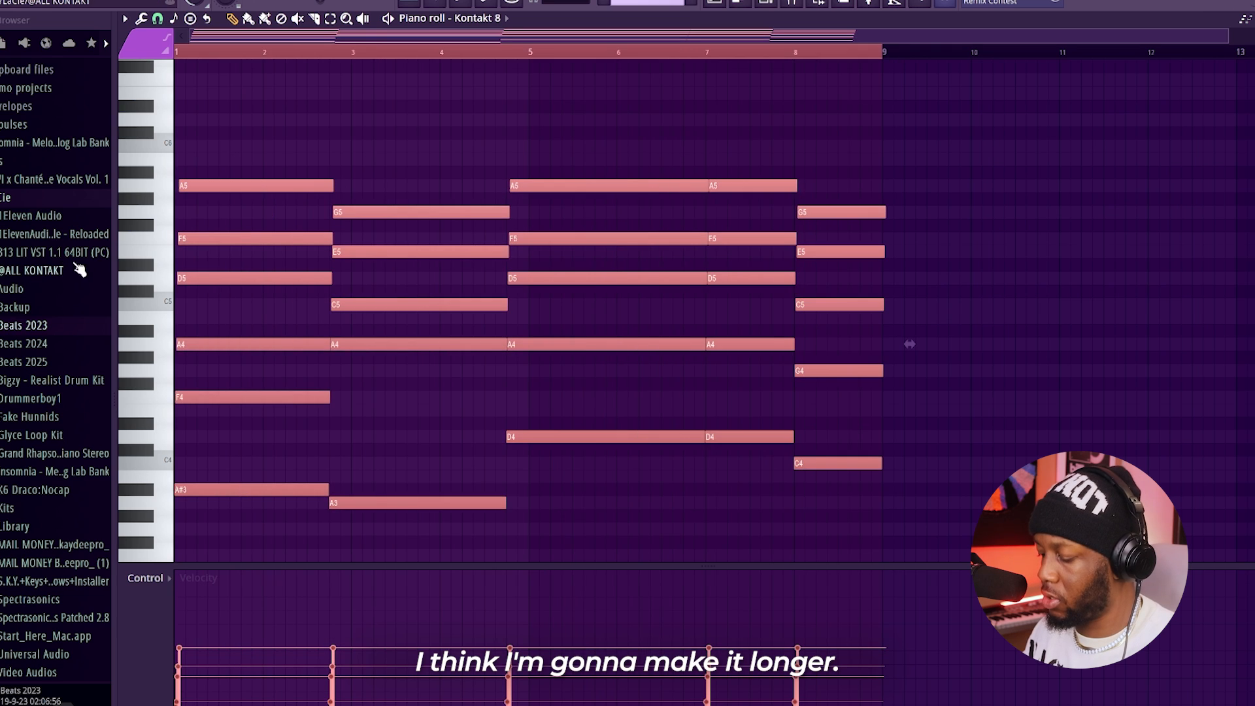
Step: Duplicate the strummed chord progression to double the pattern's length, clear the selection and play it back
key(ctrl+b)
key(ctrl+d)
key(space)
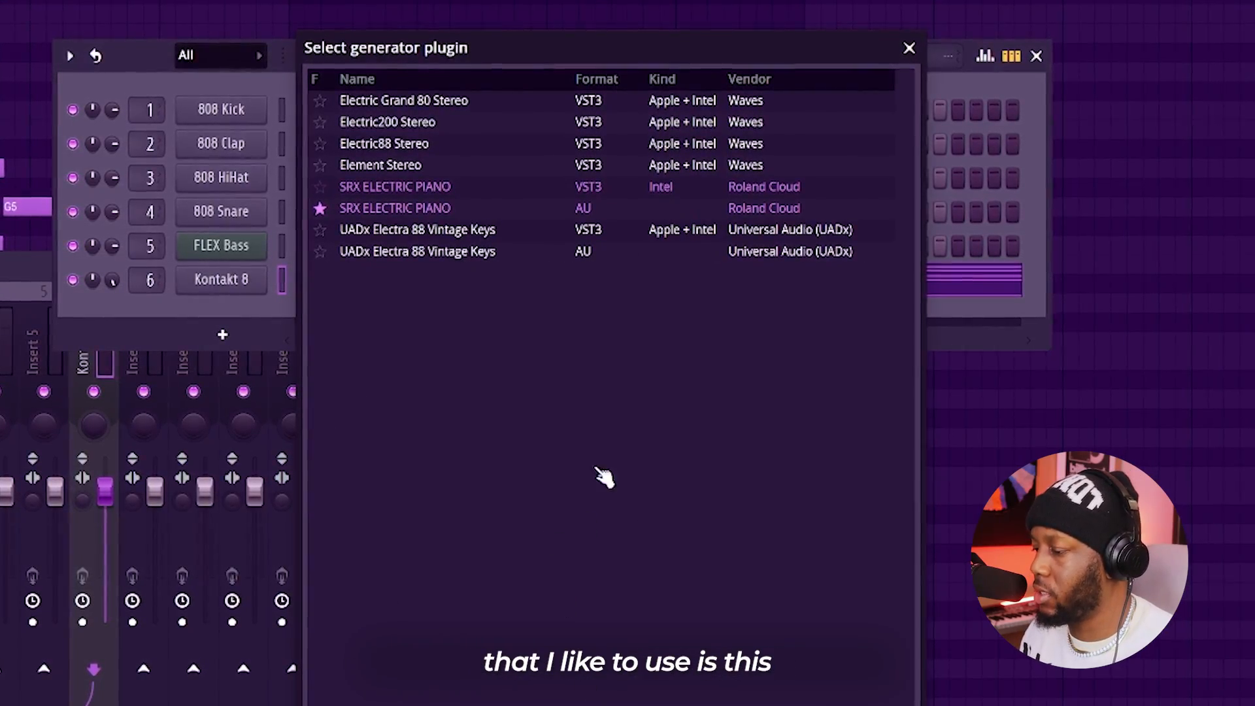
Step: Add a UADx Electra 88 Vintage Keys channel and copy the Kontakt 8 chords into it
click(463, 254)
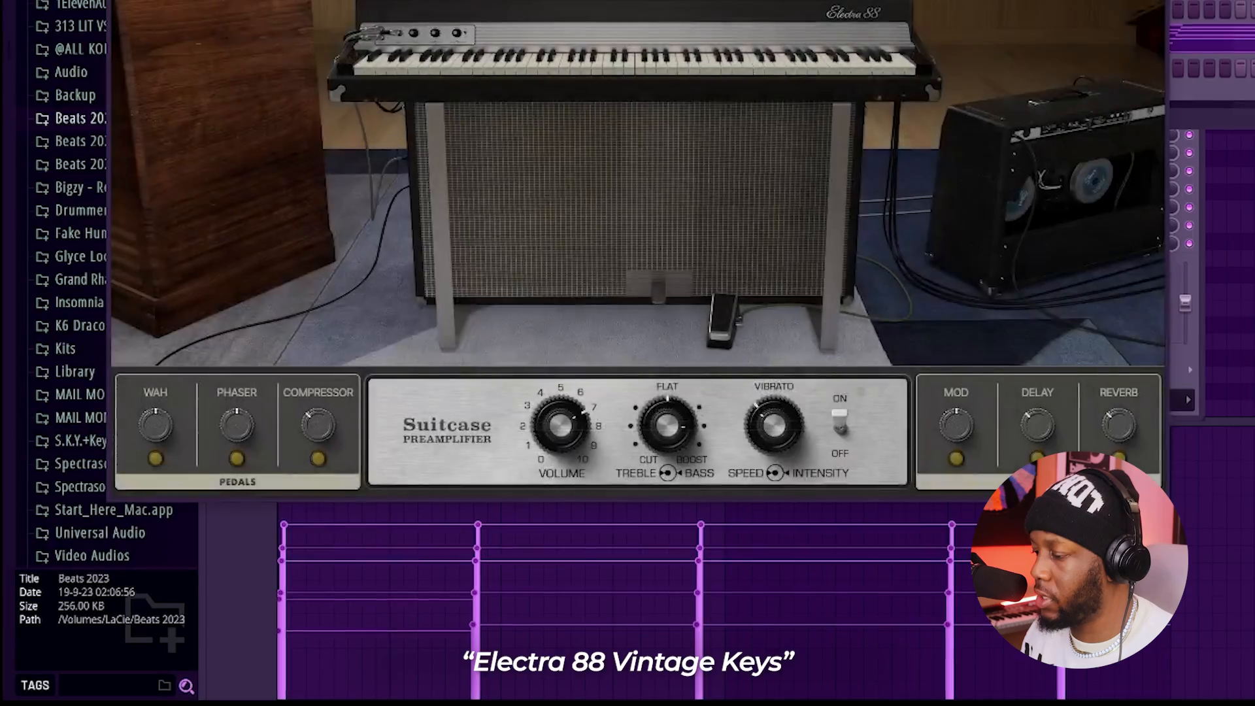
drag(539, 2, 448, 111)
right_click(703, 27)
click(915, 53)
right_click(681, 60)
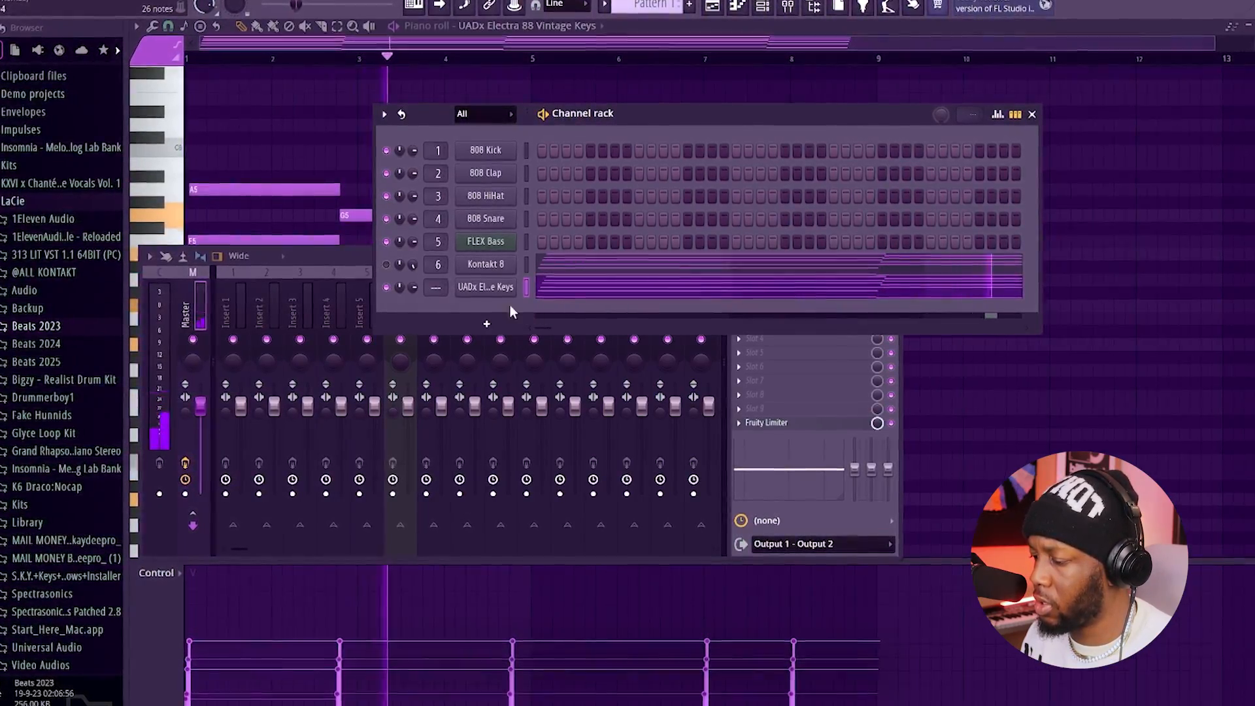
Step: Render the Electra 88 mixer track to audio and browse presets around Soft Served Swirl for another layer
click(488, 289)
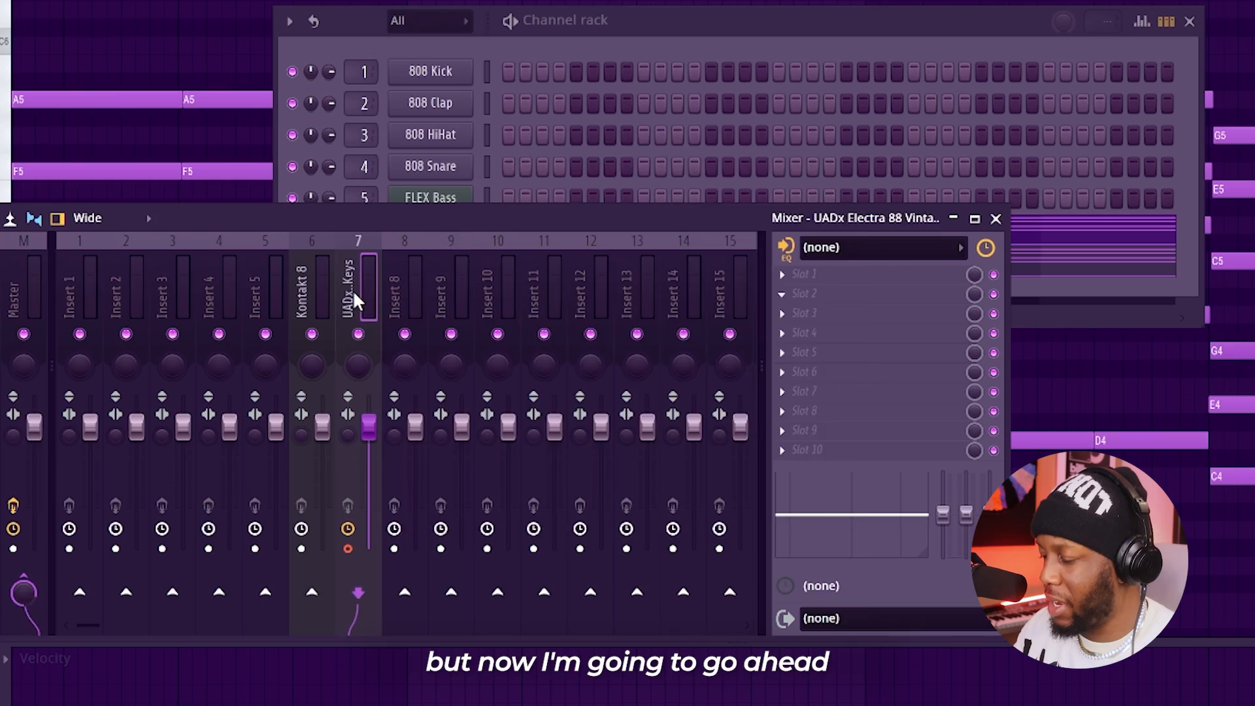
key(alt+r)
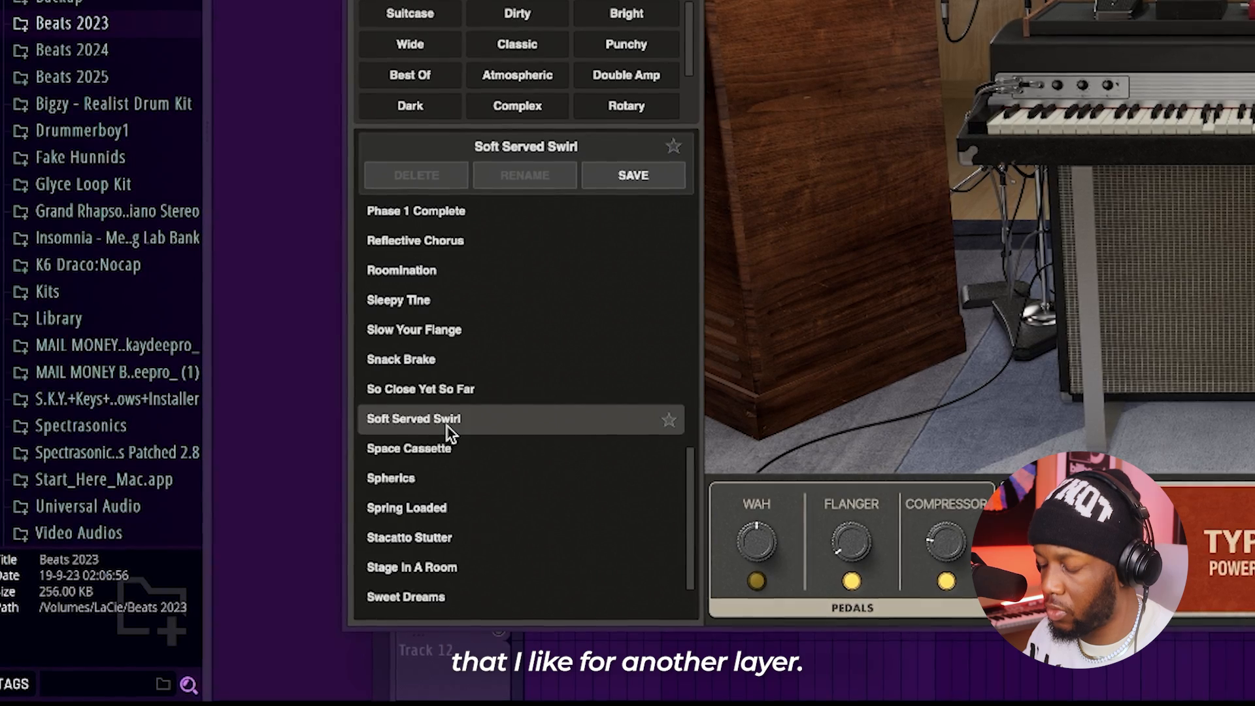
scroll(446, 424, down, 1)
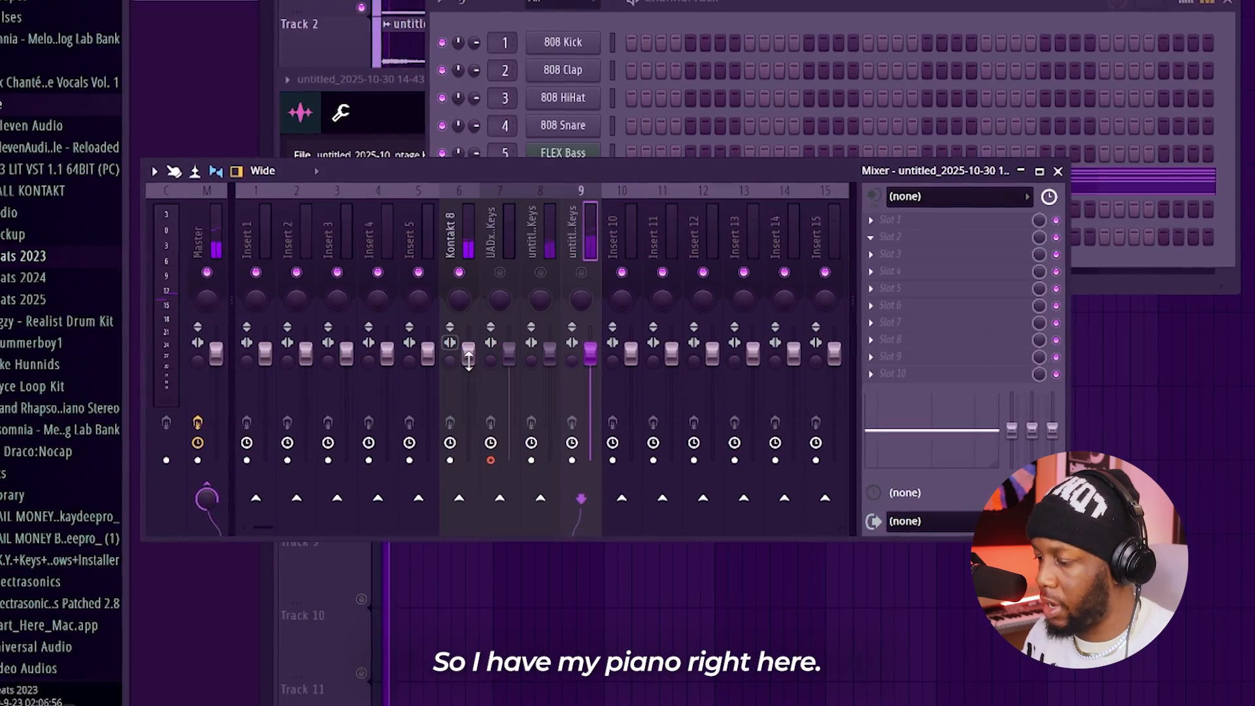
Step: Add ValhallaDelay to the Kontakt 8 mixer track and load the TAPE-Lush Vocal Reverb preset from the vocal reverbs
click(468, 359)
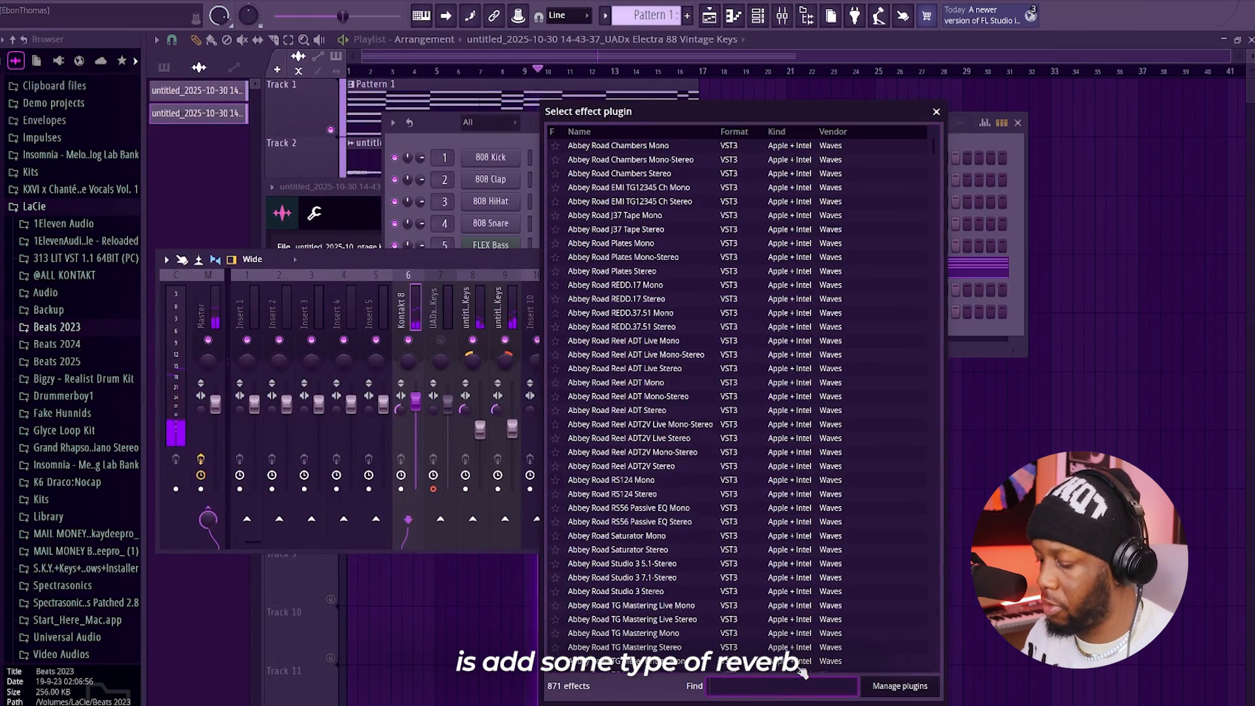
text(va)
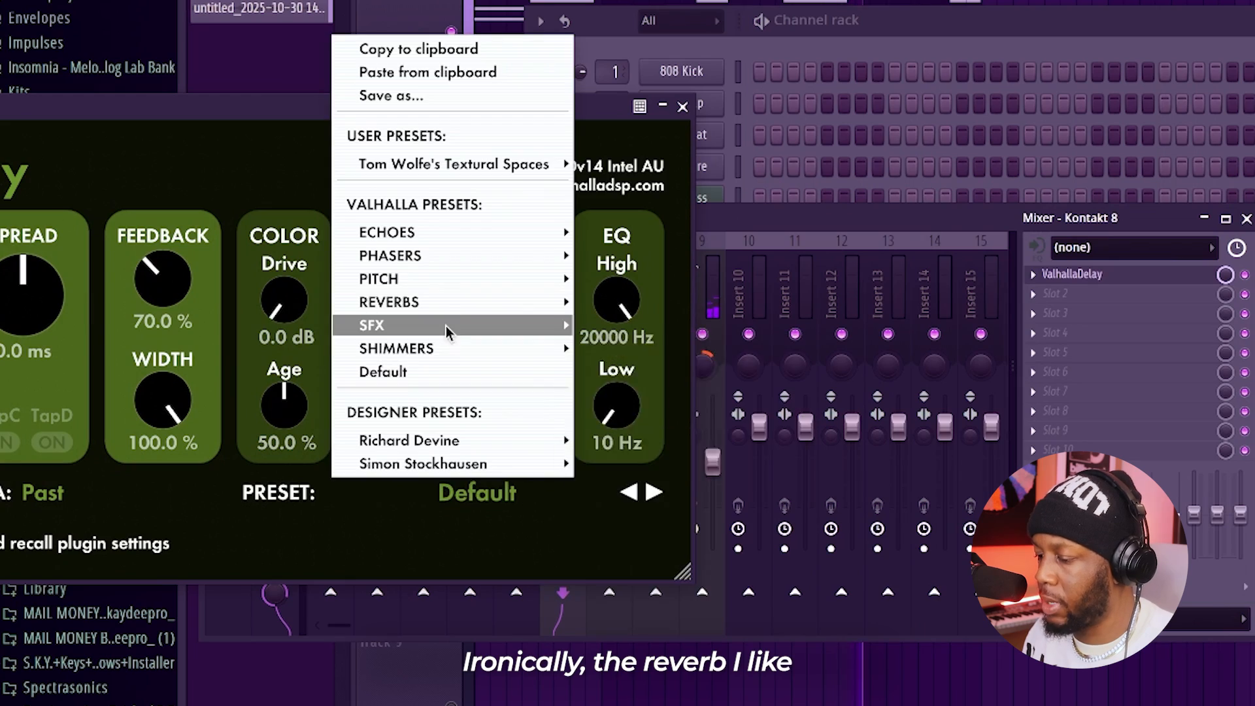
mouse_move(448, 309)
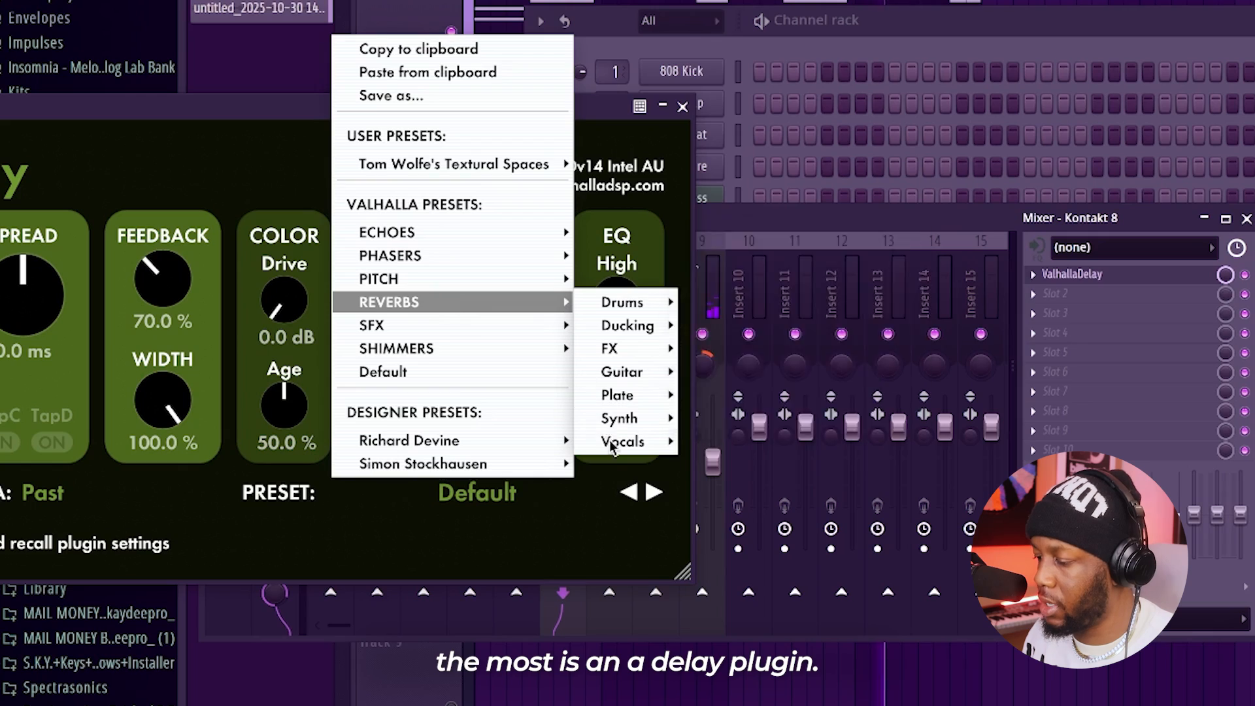
mouse_move(614, 444)
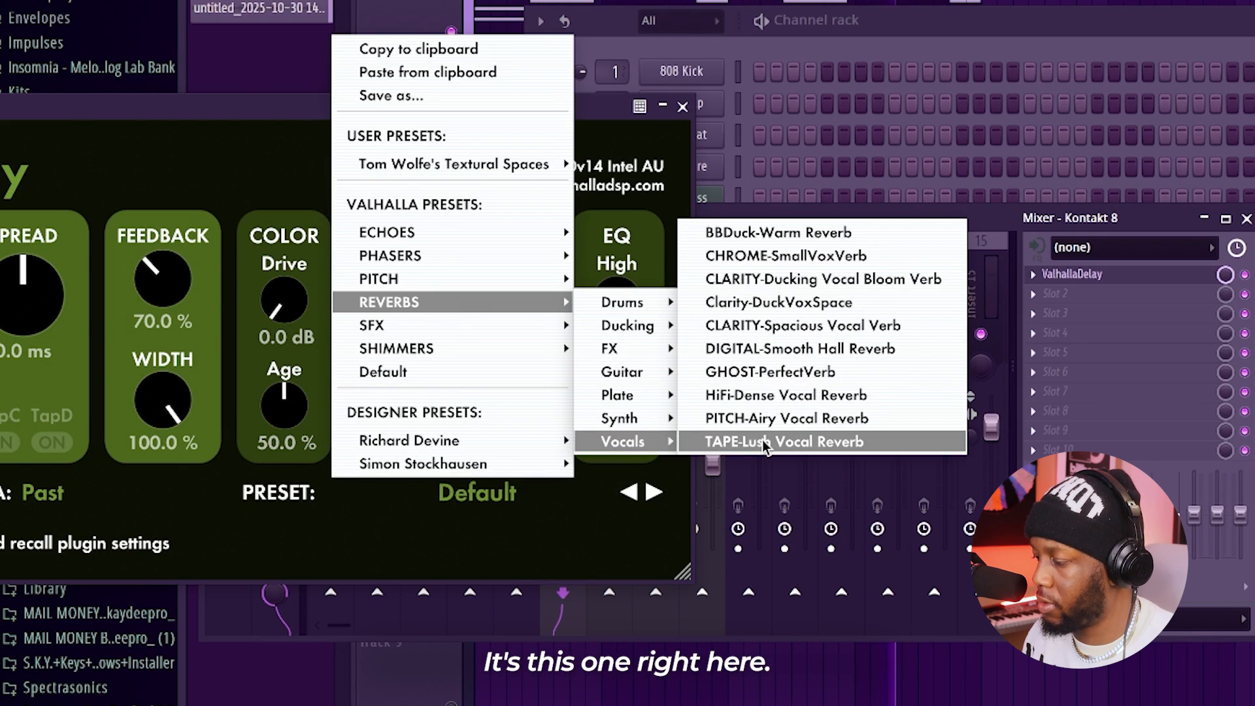
click(762, 440)
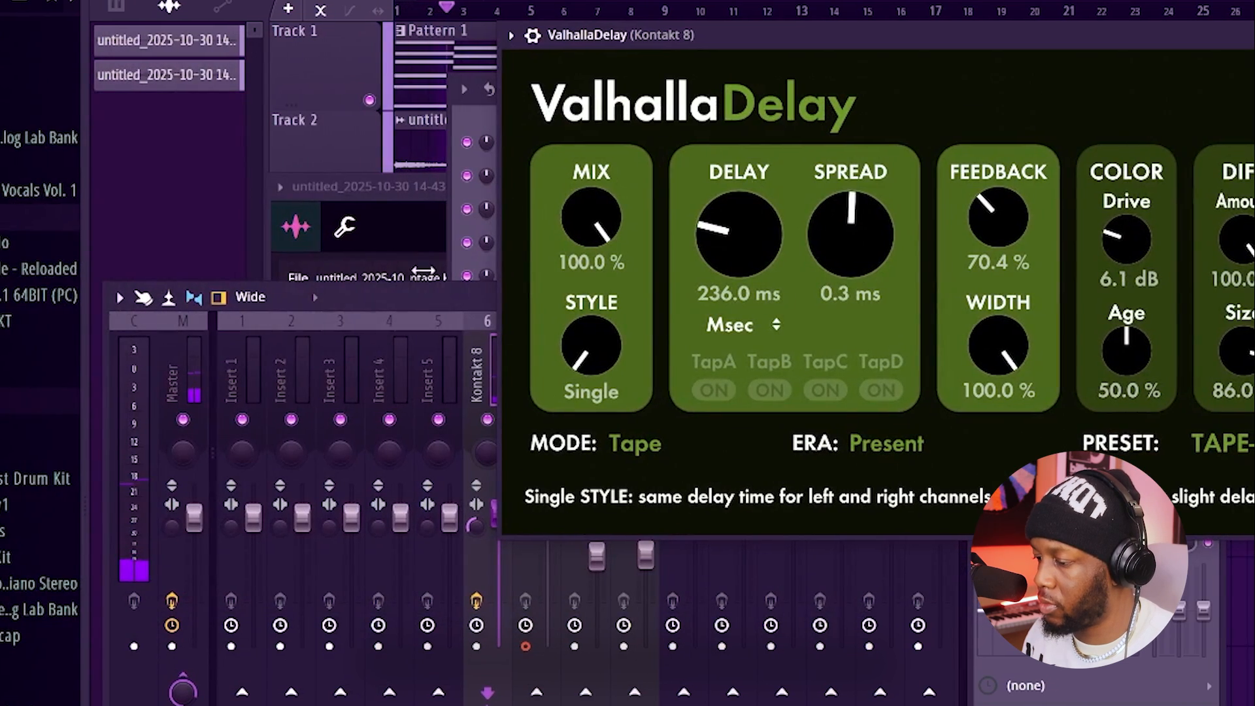
key(Escape)
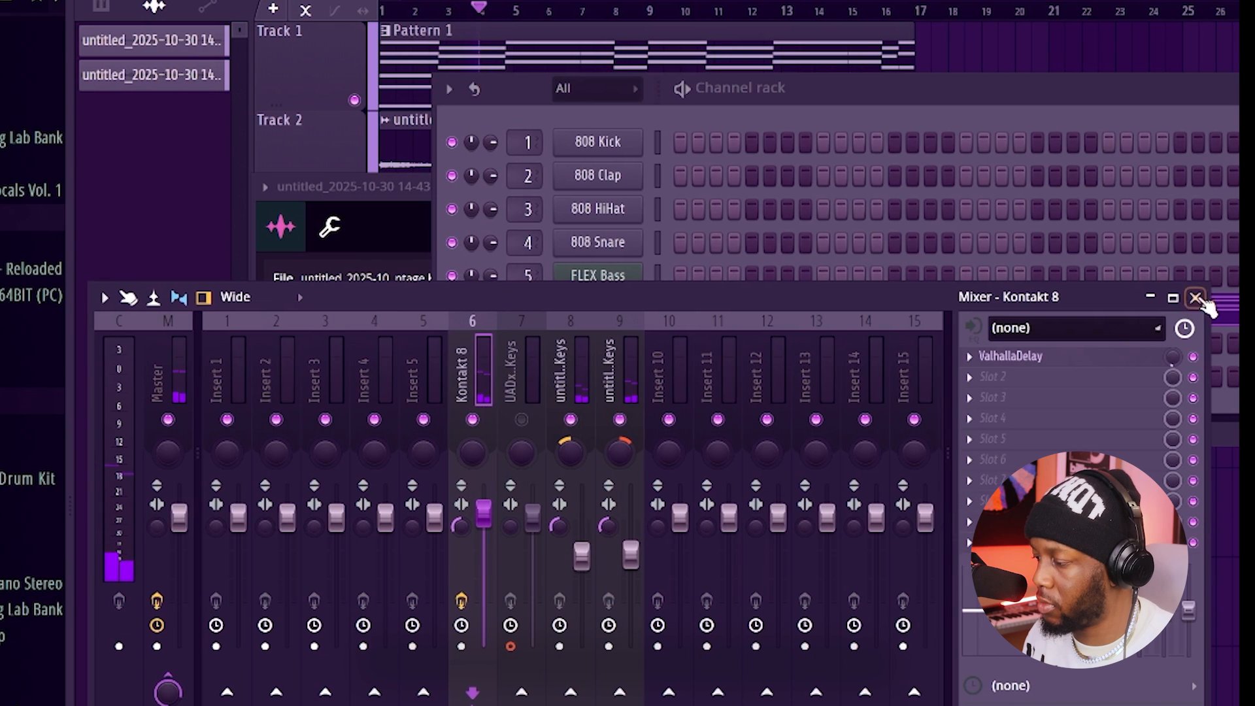
click(1199, 297)
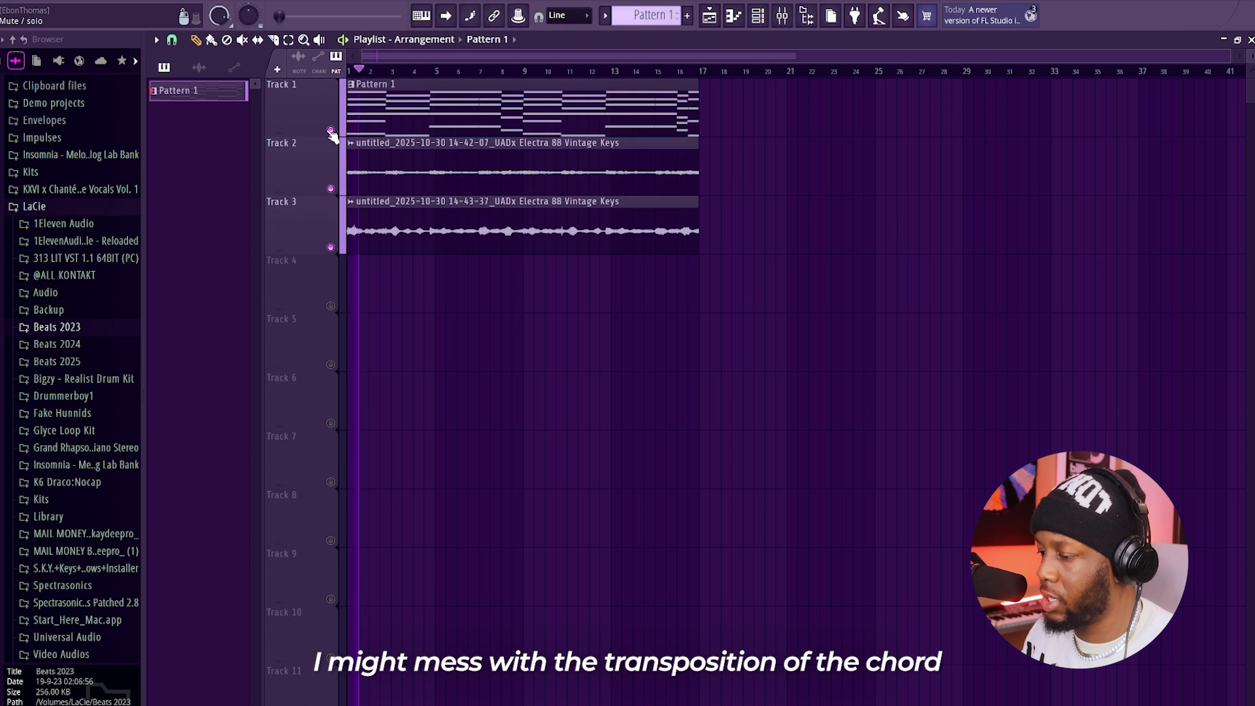
Step: Transpose all chord notes in Pattern 1 up one semitone and match the pitch of the Electra 88 audio clips
double_click(486, 127)
key(ctrl+a)
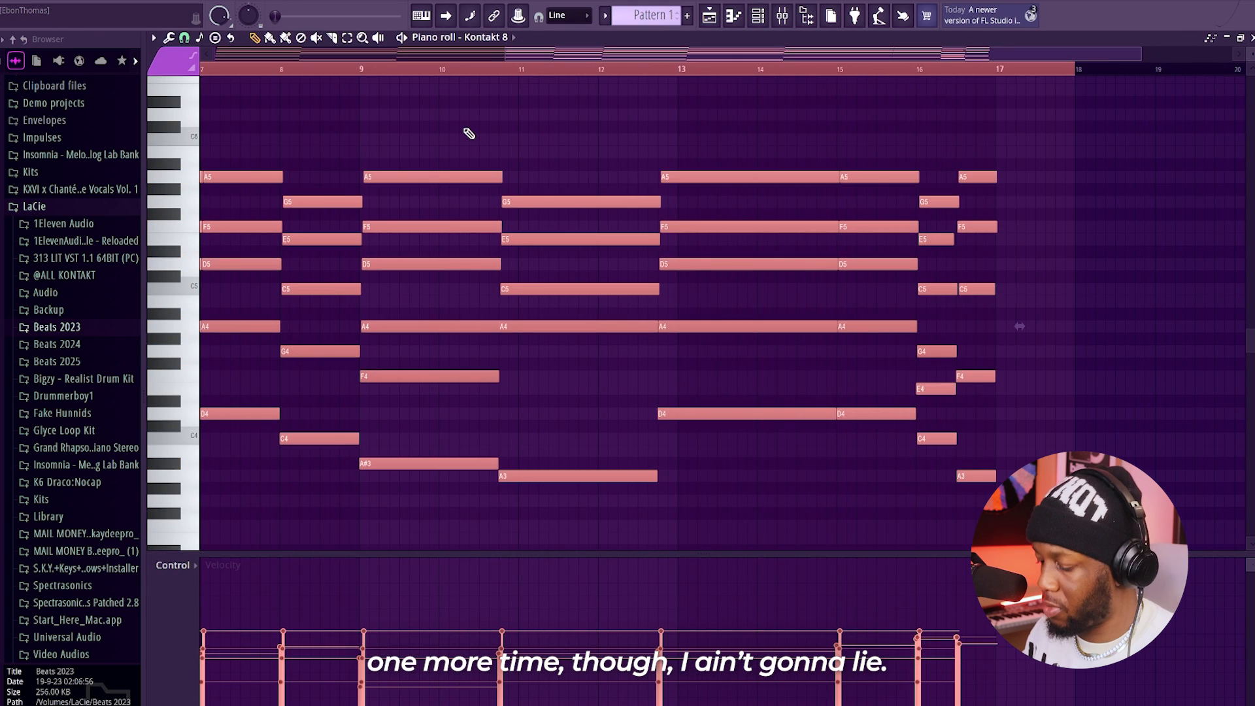
key(Up)
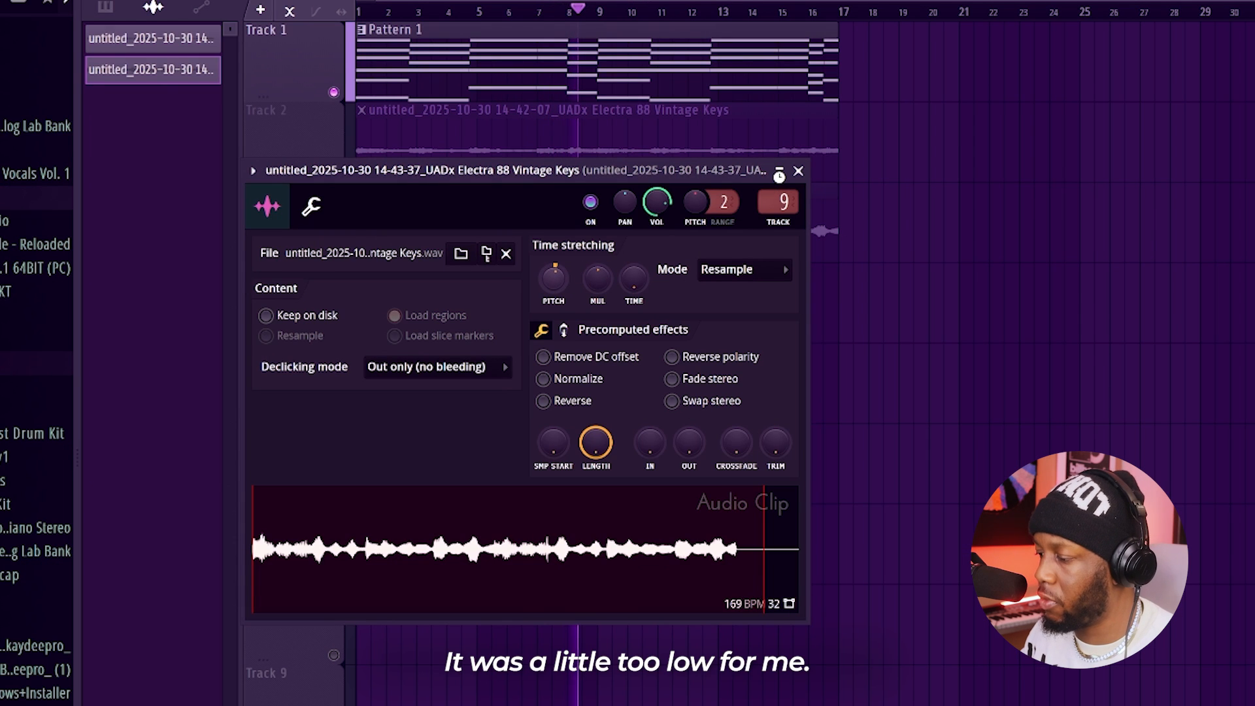
click(798, 172)
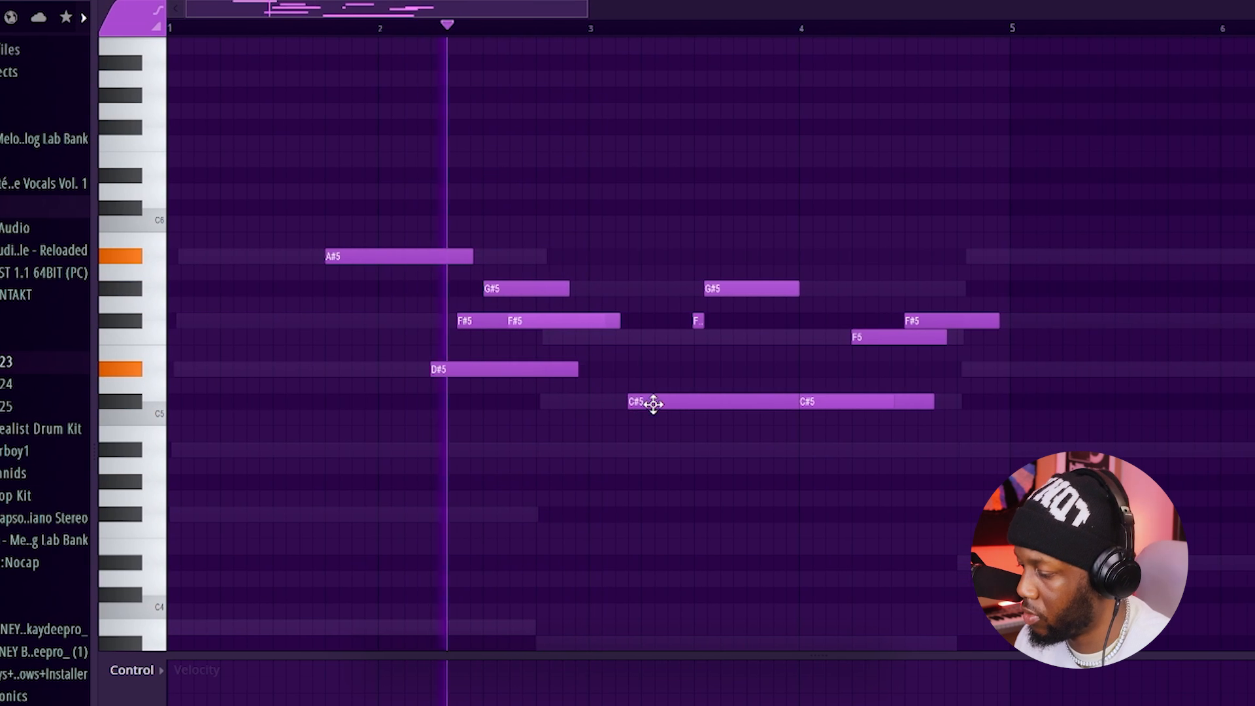
Step: Continue the melody over the chords, lengthening the C#5 at bar 3 and placing notes after the F#5 in bar 6
ctrl+click(668, 398)
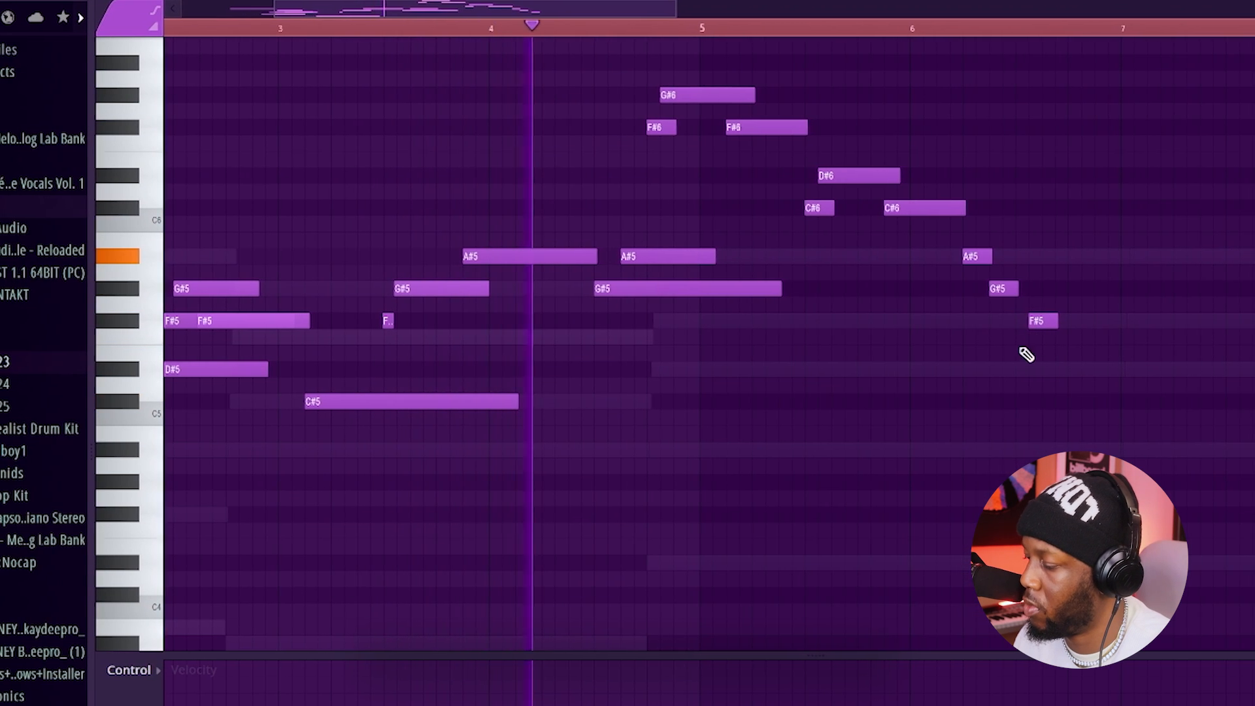
drag(1046, 324, 1139, 324)
click(1063, 366)
right_click(1066, 367)
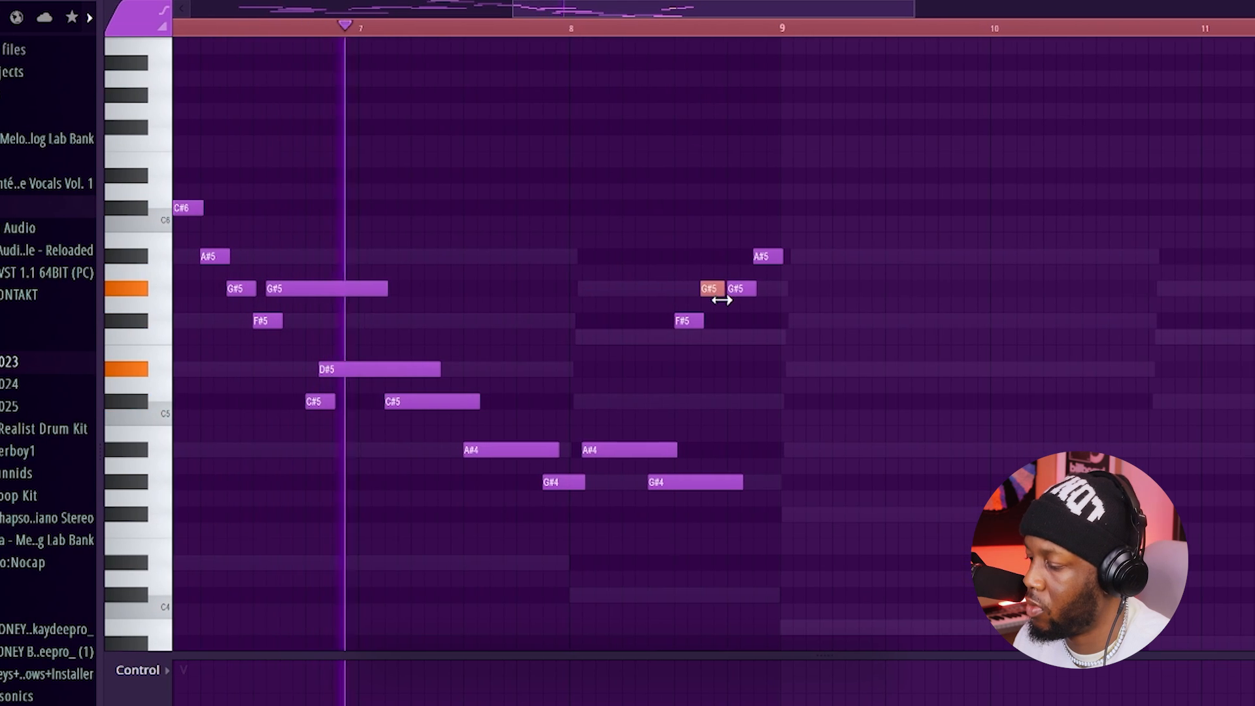
Step: Raise the melody notes from the middle of bar 5 to bar 9 by one octave and randomize their velocity
drag(817, 533, 410, 152)
key(space)
key(ctrl+Up)
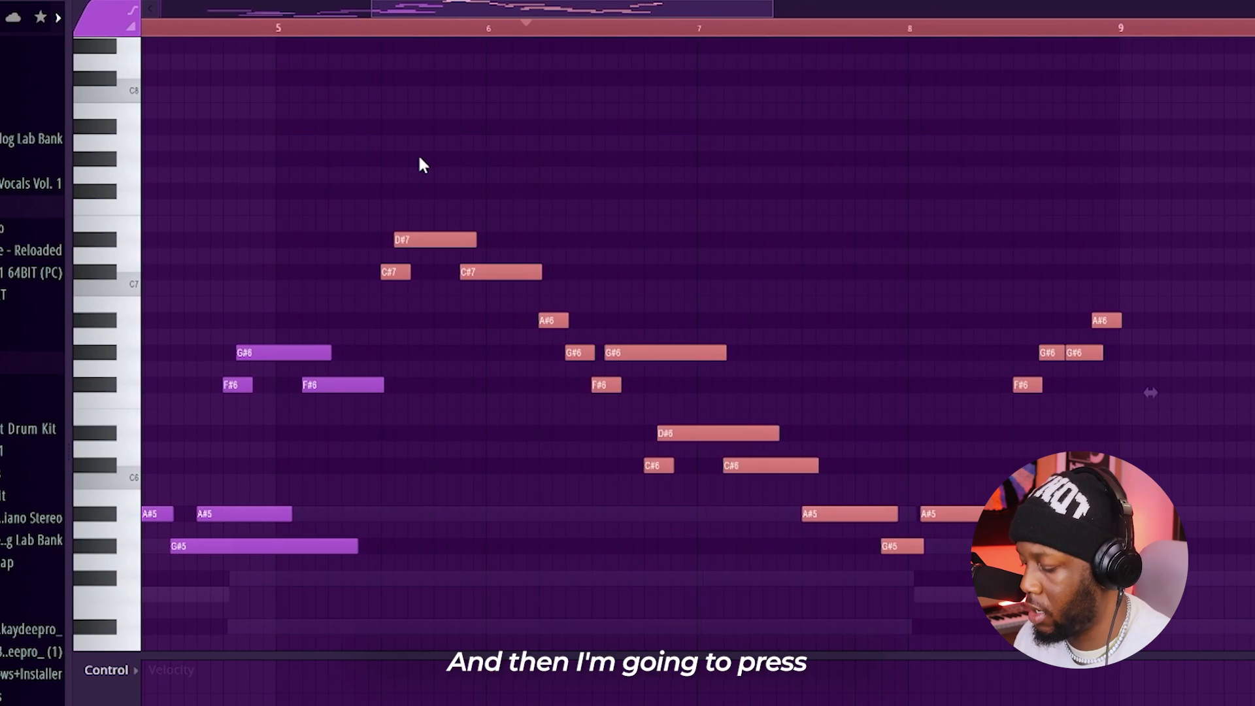
key(alt+r)
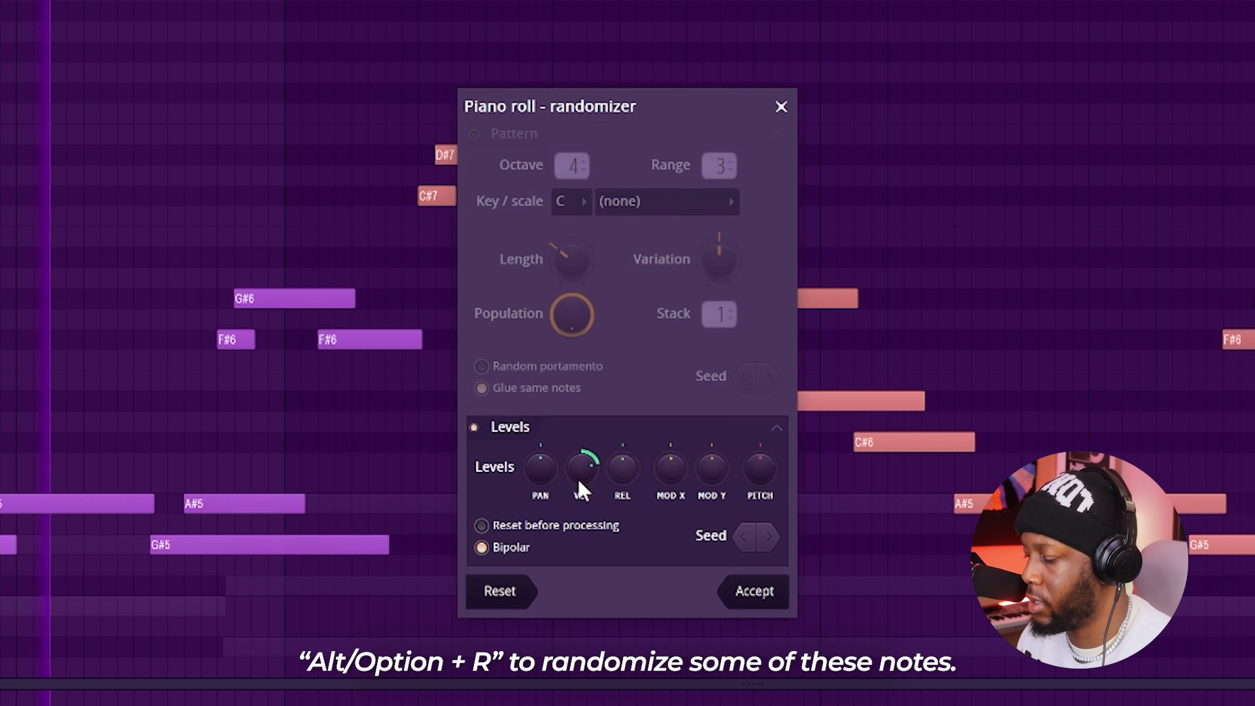
click(755, 590)
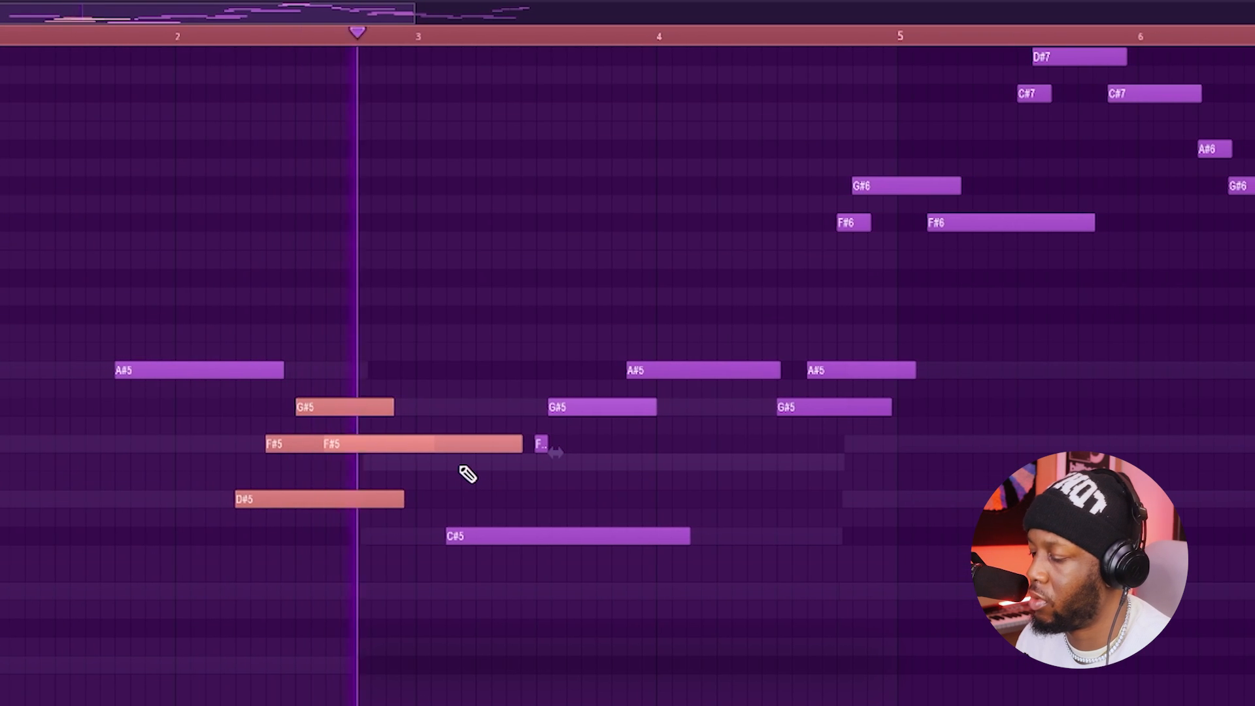
Step: Add a rising D#7, F#7, G#7, A#7 and G#7 run from mid bar 7, ending the last G#7 before bar 9
ctrl+click(469, 448)
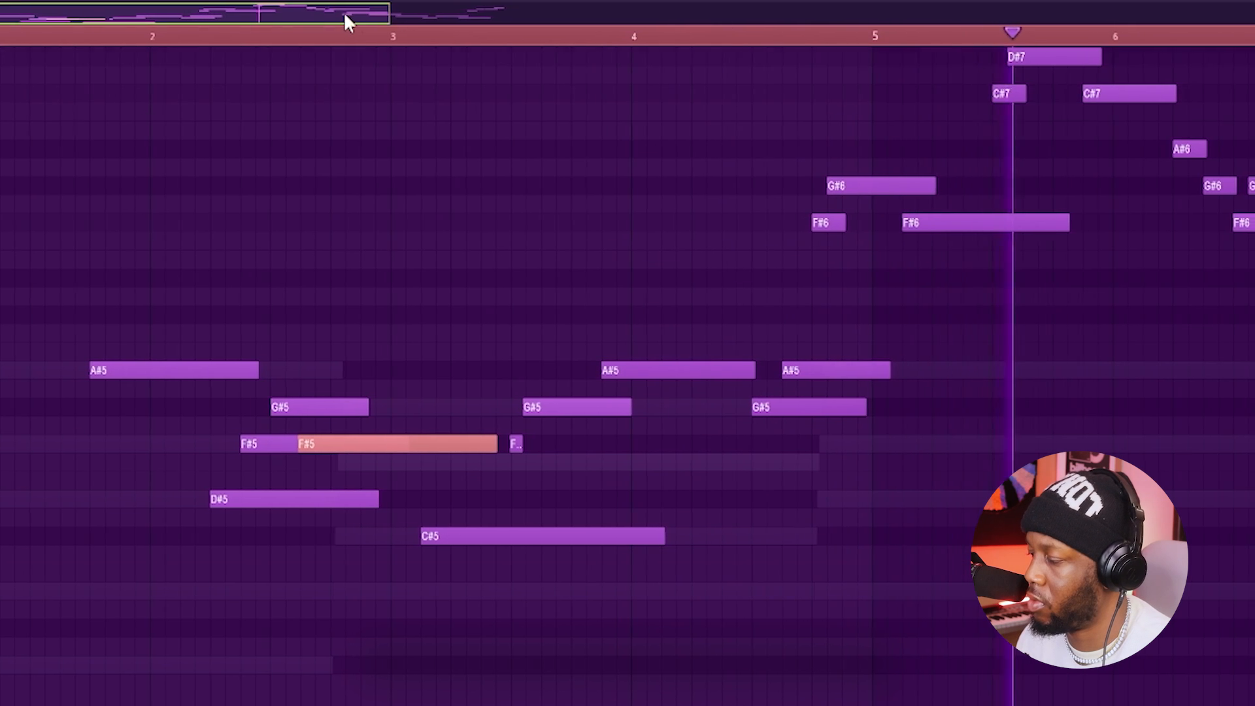
drag(344, 15, 573, 17)
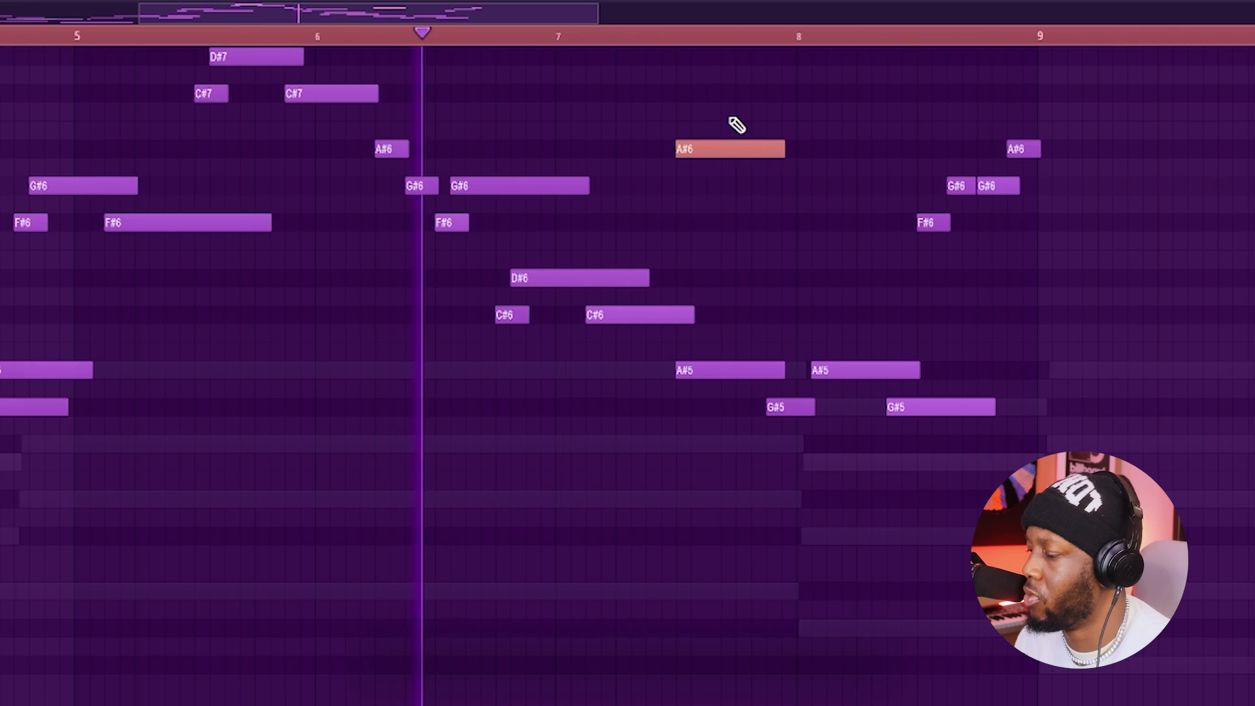
scroll(709, 173, up, 2)
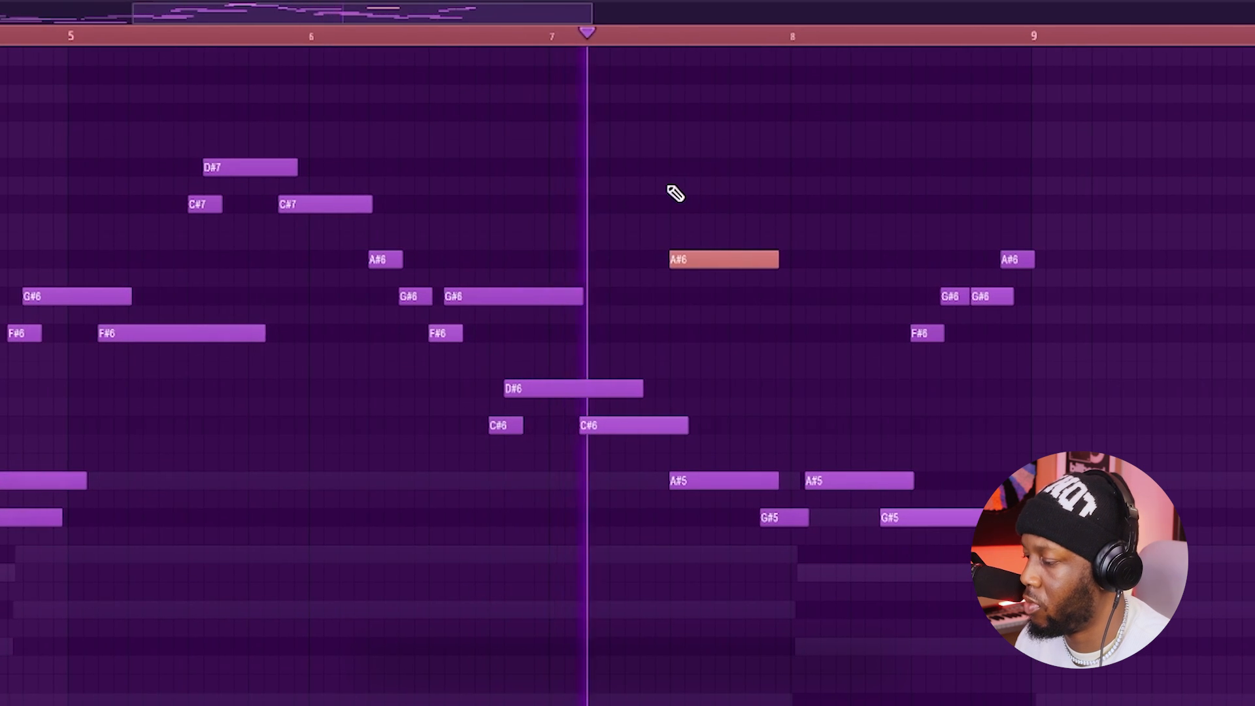
click(670, 168)
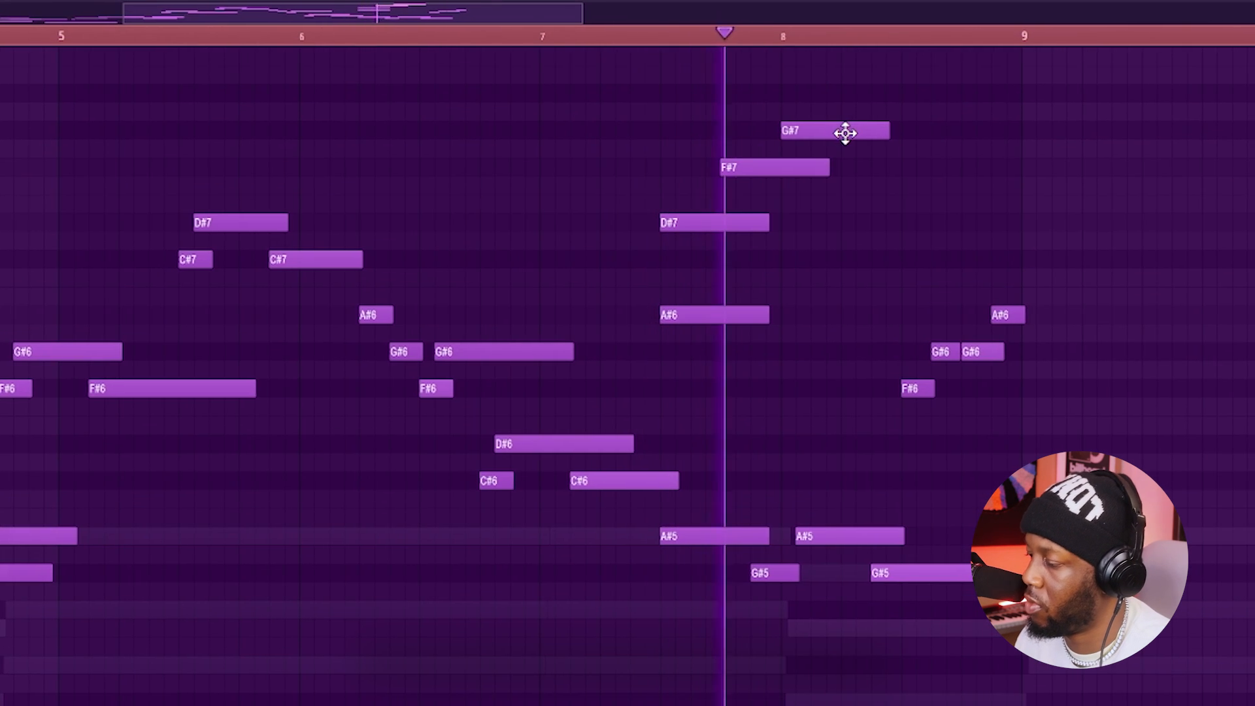
click(867, 93)
key(space)
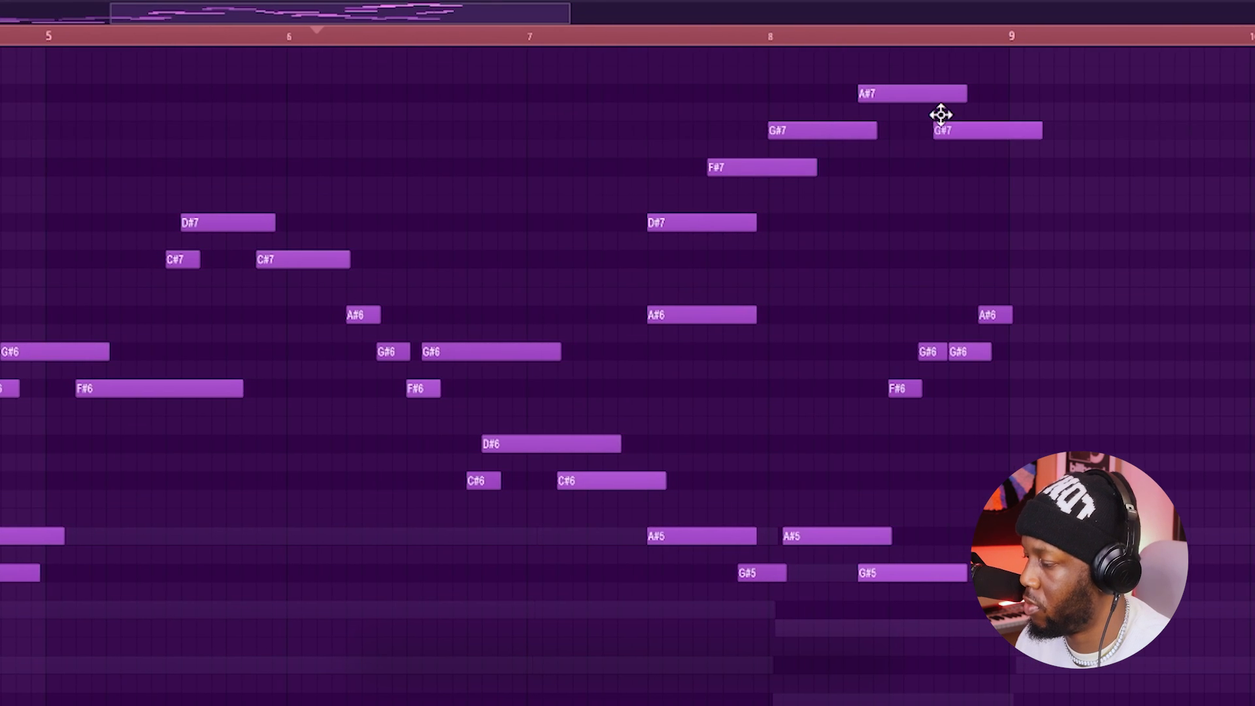
key(space)
drag(1039, 130, 977, 131)
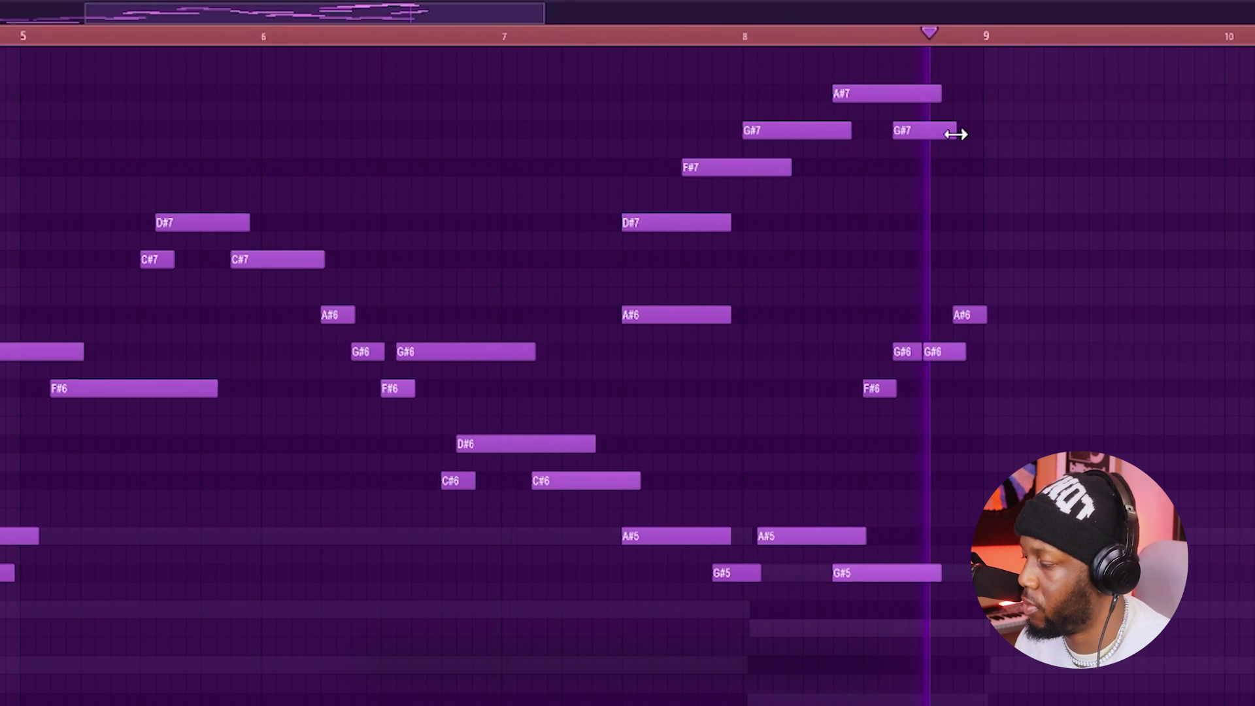
key(space)
Step: Duplicate the melody into the next eight bars and replace the Keyscape channel's instrument with Kontakt 8
drag(1137, 418, 3, 338)
key(ctrl+b)
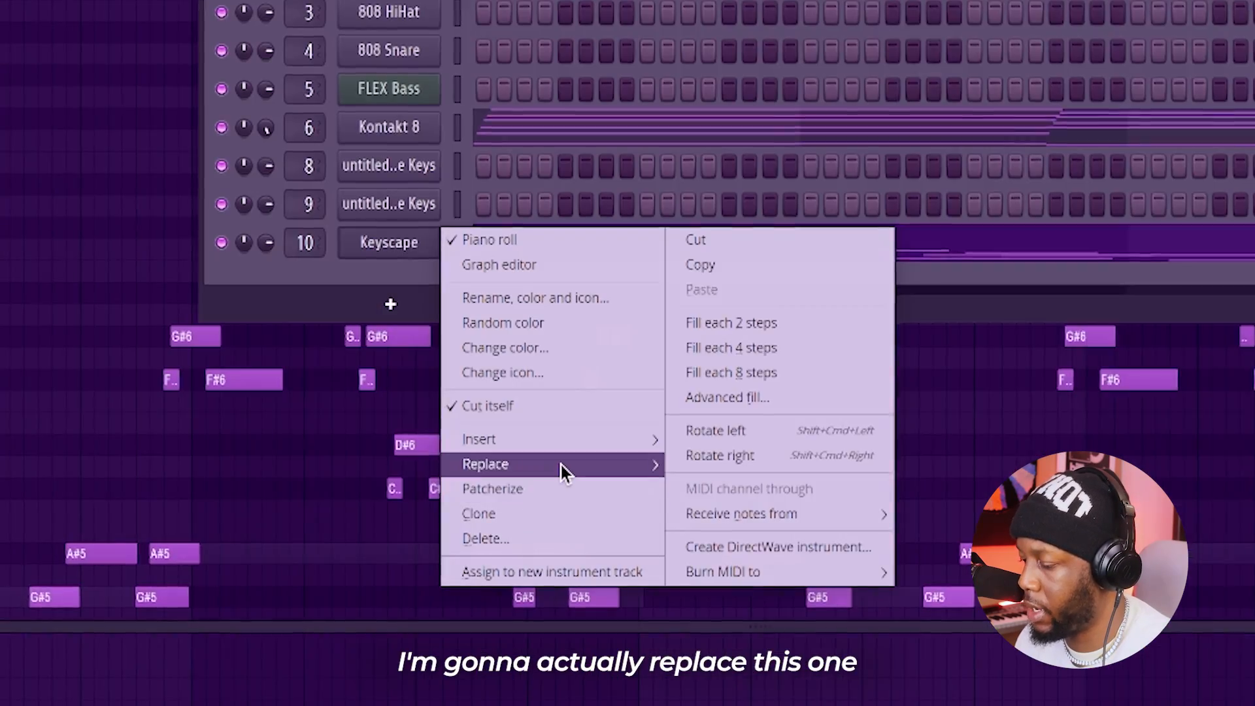
mouse_move(561, 465)
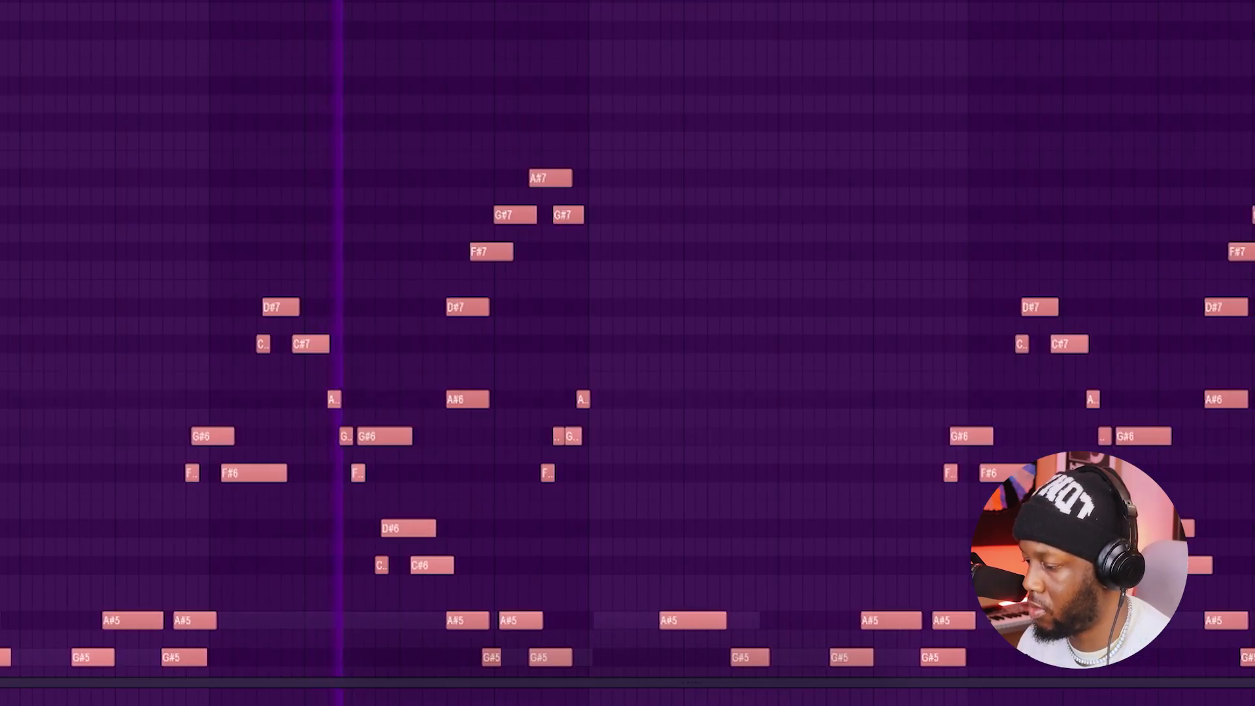
scroll(546, 414, down, 3)
drag(557, 594, 470, 502)
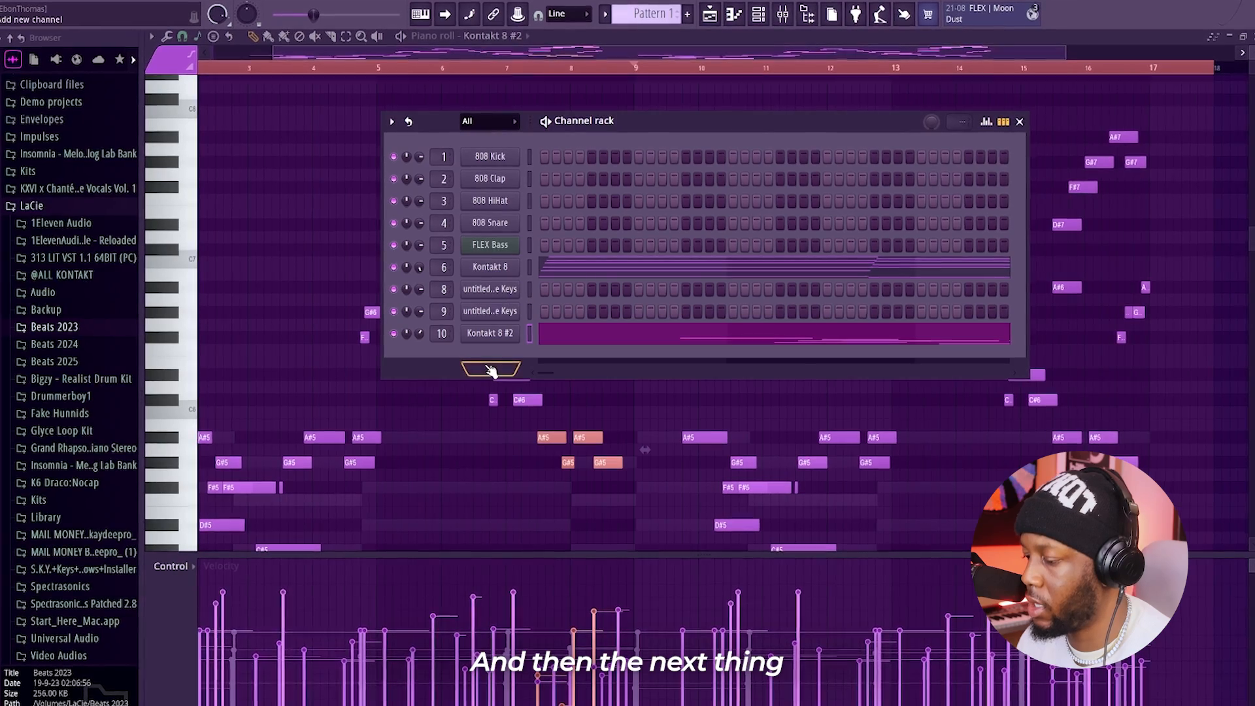
Step: Add the VST3 version of ZENOLOGY as a new instrument channel
click(492, 370)
click(574, 8)
click(764, 695)
text(ZEN)
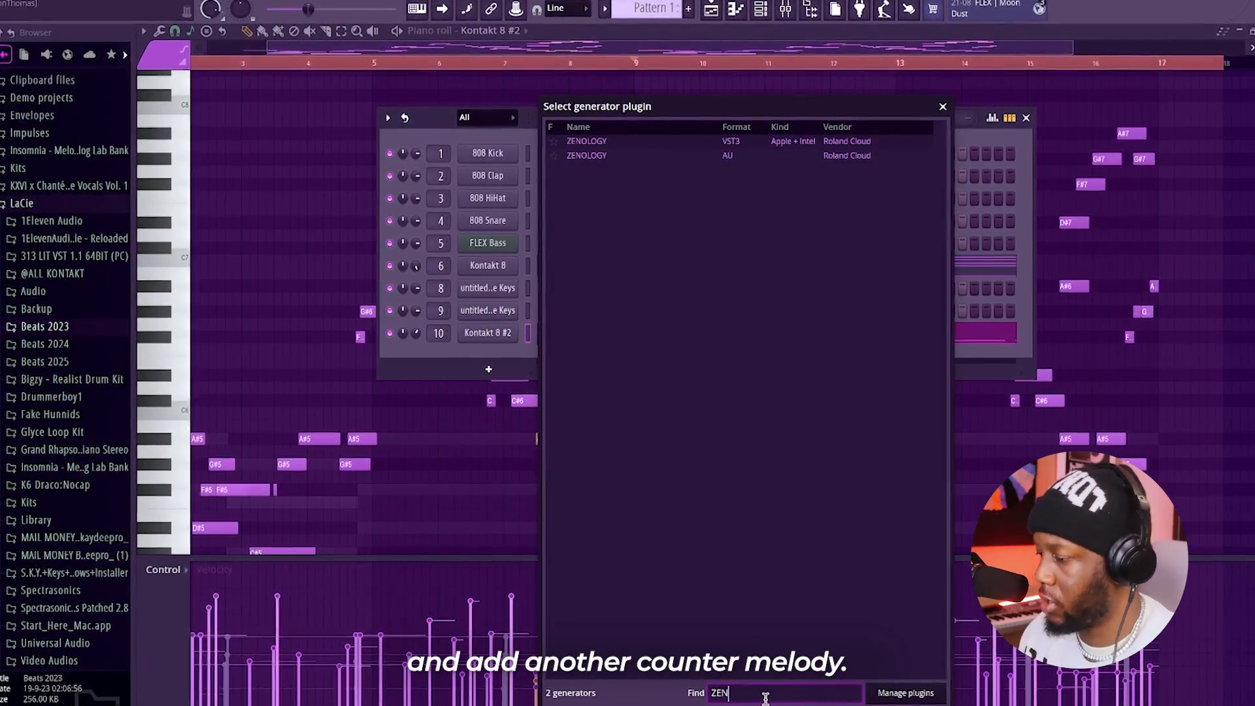
double_click(626, 141)
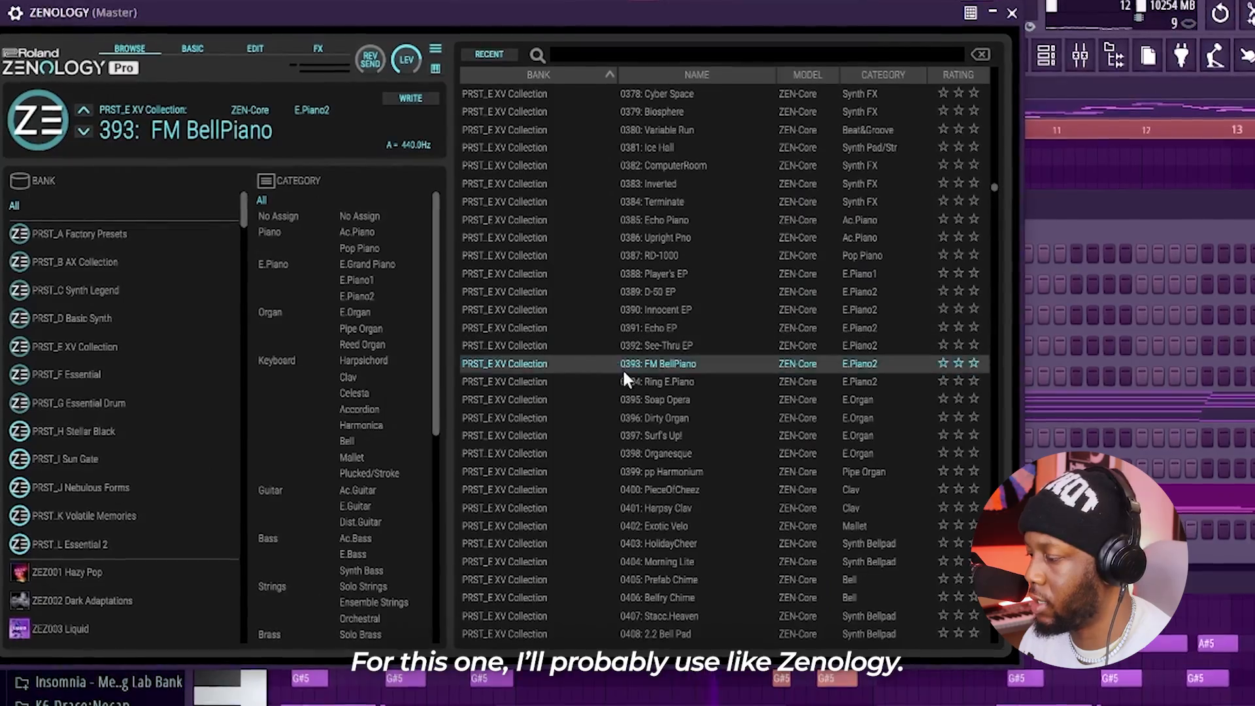
Step: Filter the ZENOLOGY presets to Ensemble Strings and choose 0187: Strings 2
scroll(366, 399, down, 5)
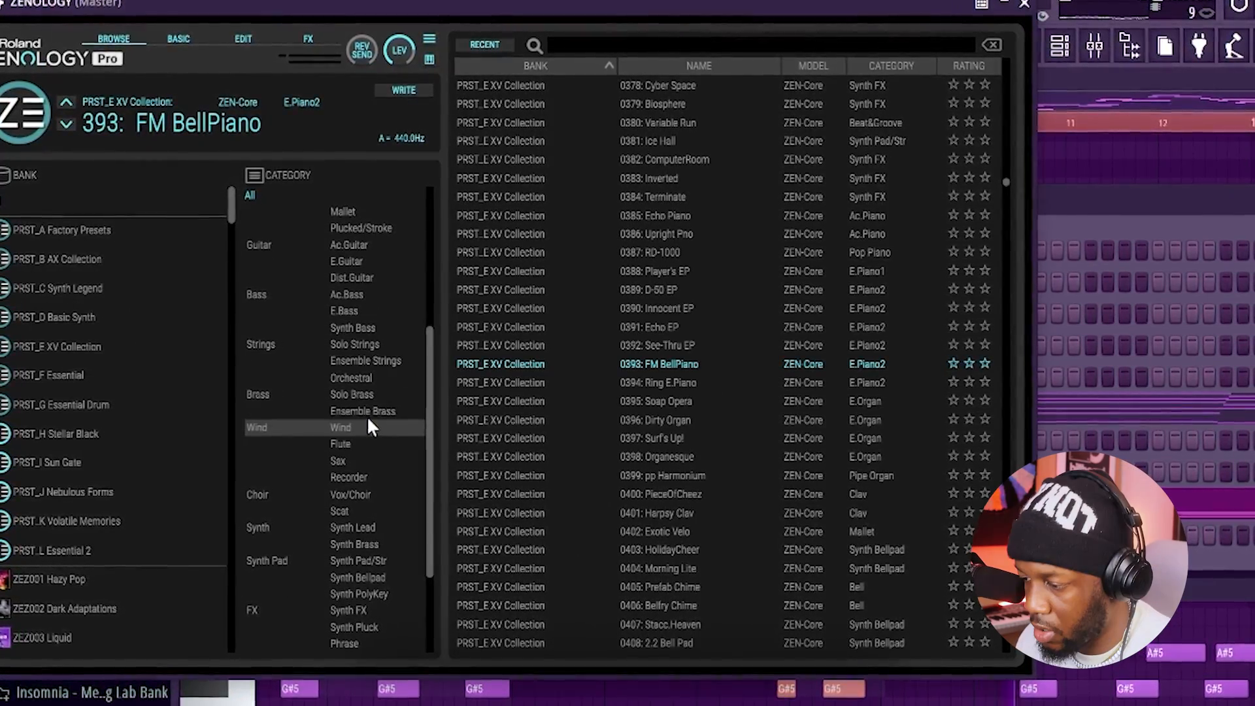
click(366, 378)
click(417, 361)
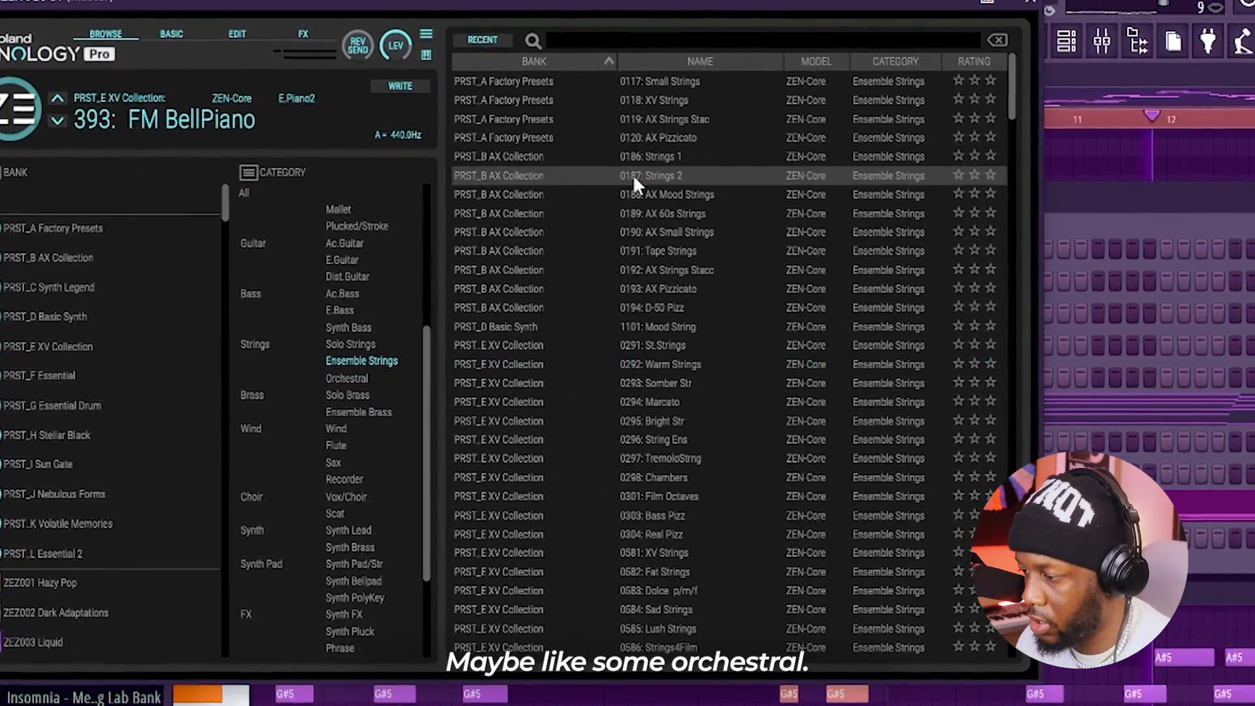
click(633, 175)
Step: Write a sustained ZENOLOGY counter melody of F#6, F6, A#5, D#6, C#6 and G#5 over bars 1 to 8, deleting the stray C#5
drag(239, 300, 230, 308)
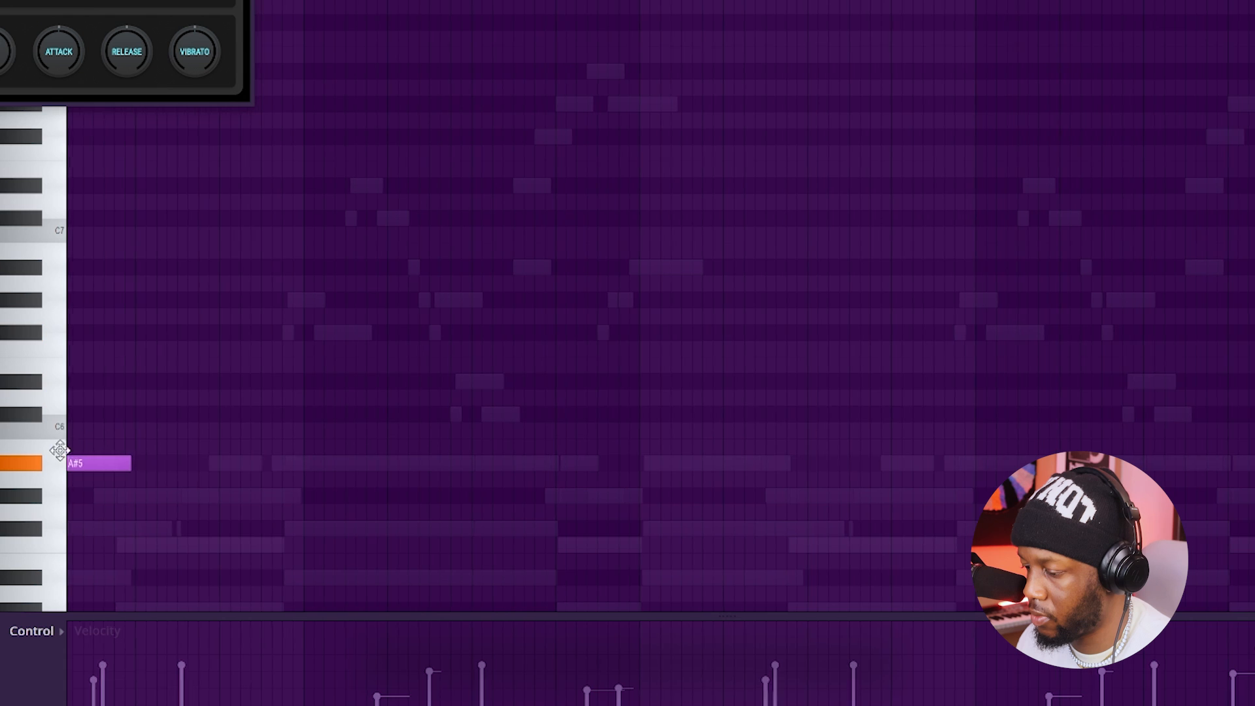
drag(60, 450, 58, 457)
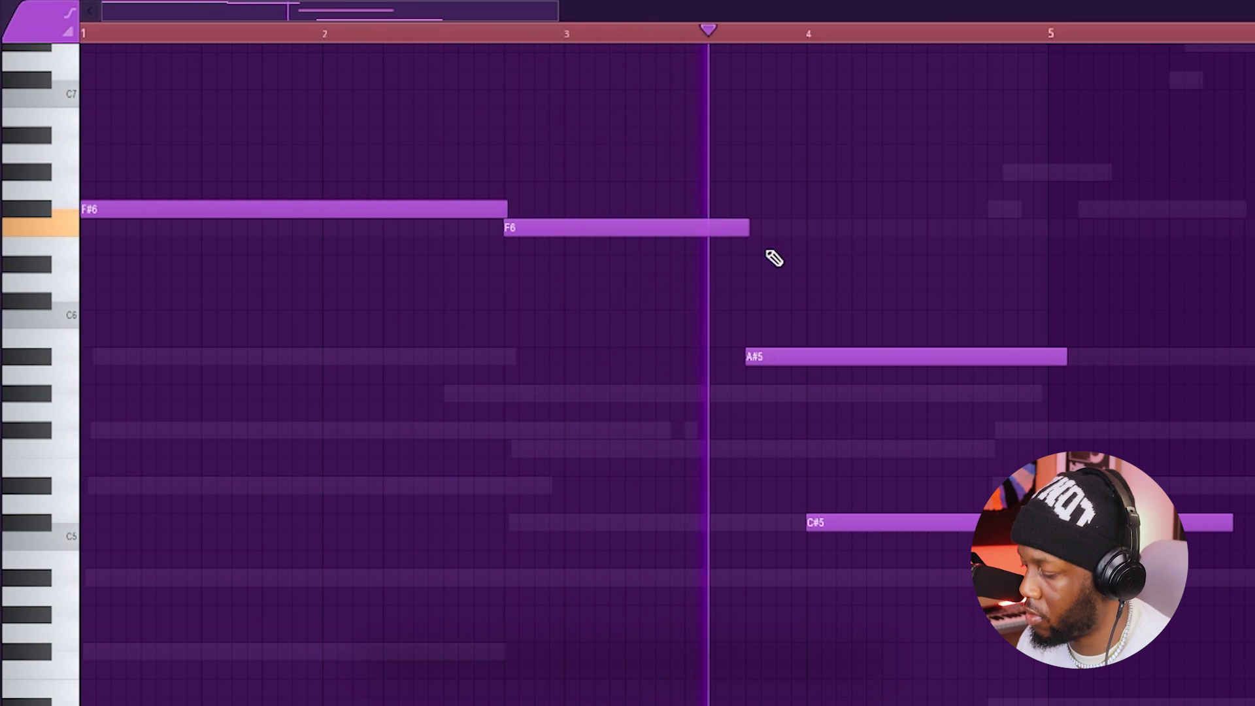
right_click(1000, 522)
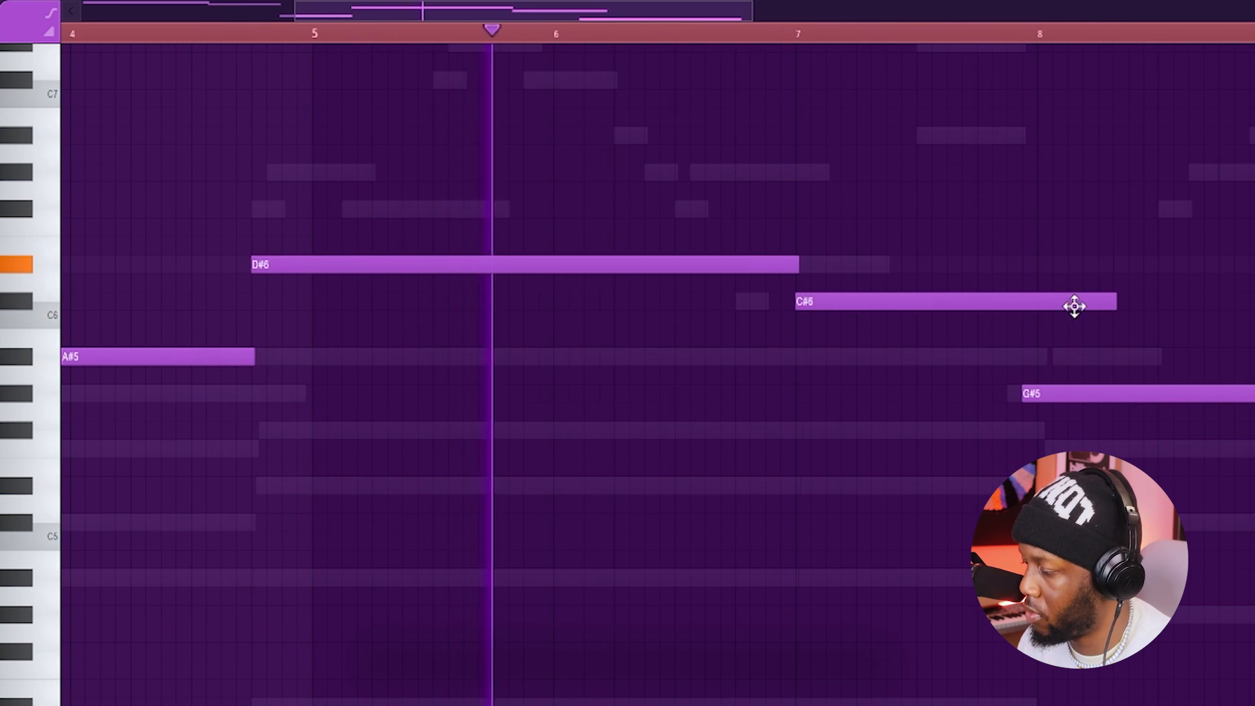
drag(1120, 303, 1031, 305)
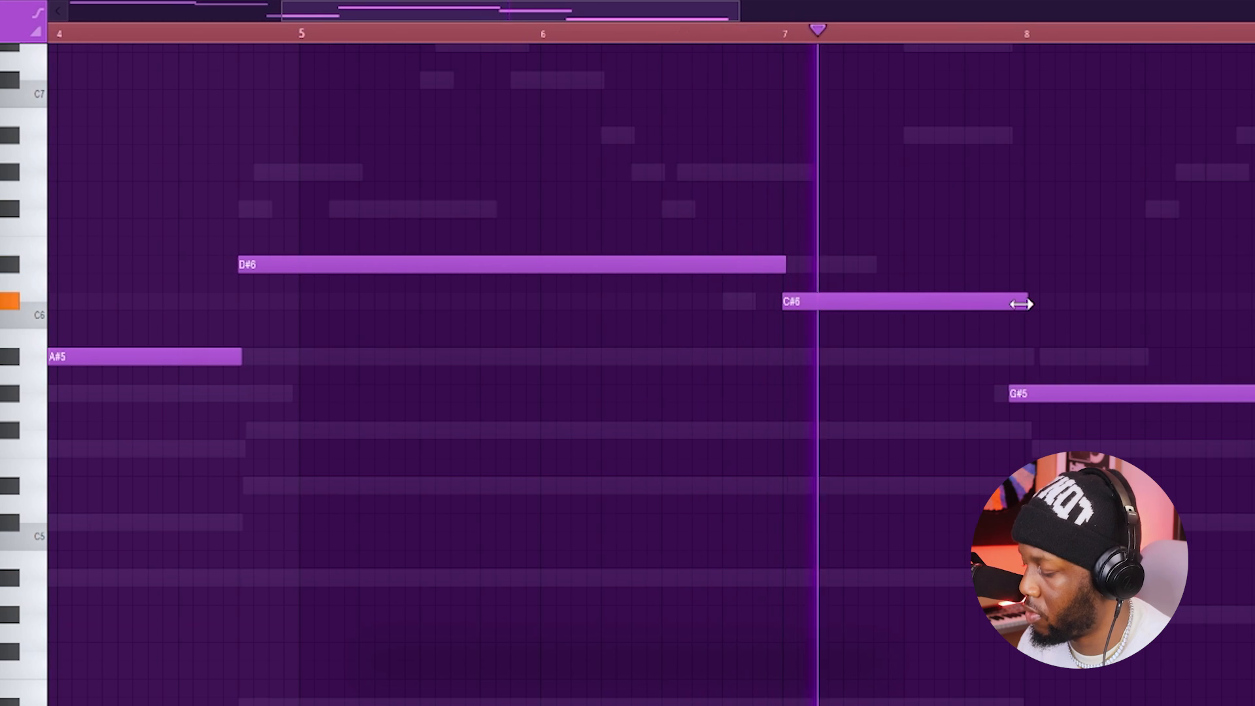
drag(1251, 388, 1254, 390)
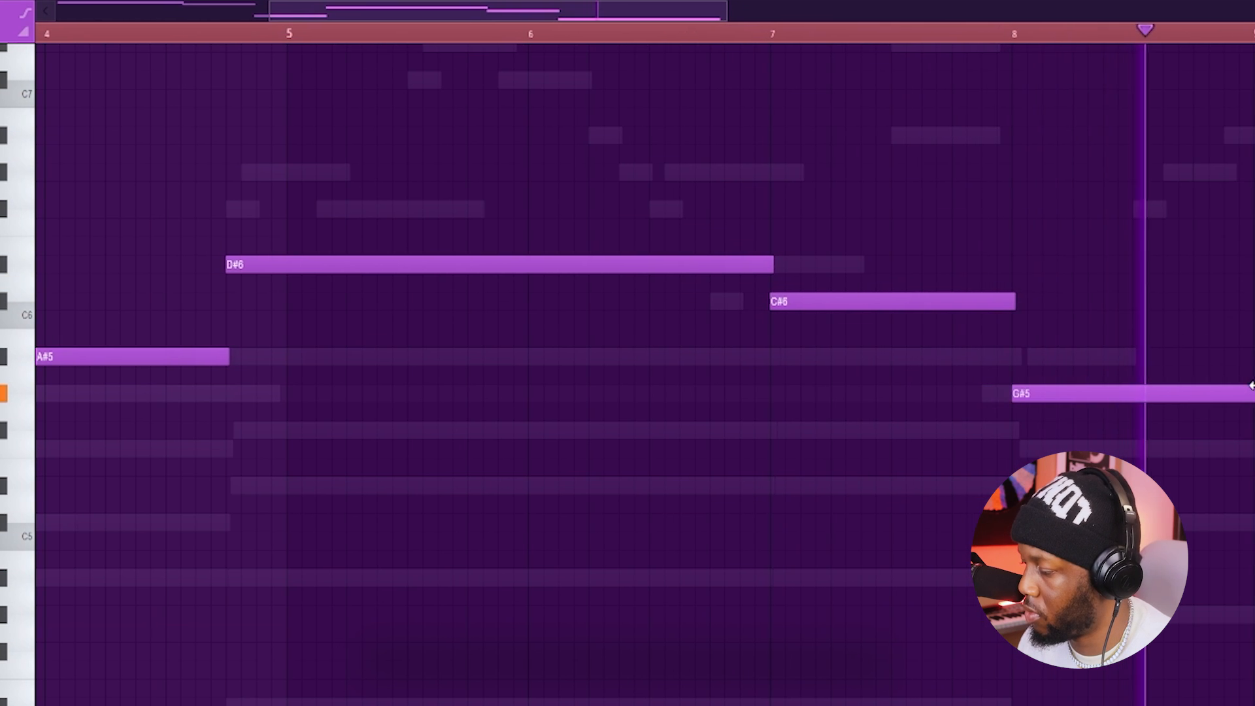
Step: Duplicate the whole ZENOLOGY counter melody into bars 9 to 16
key(ctrl+a)
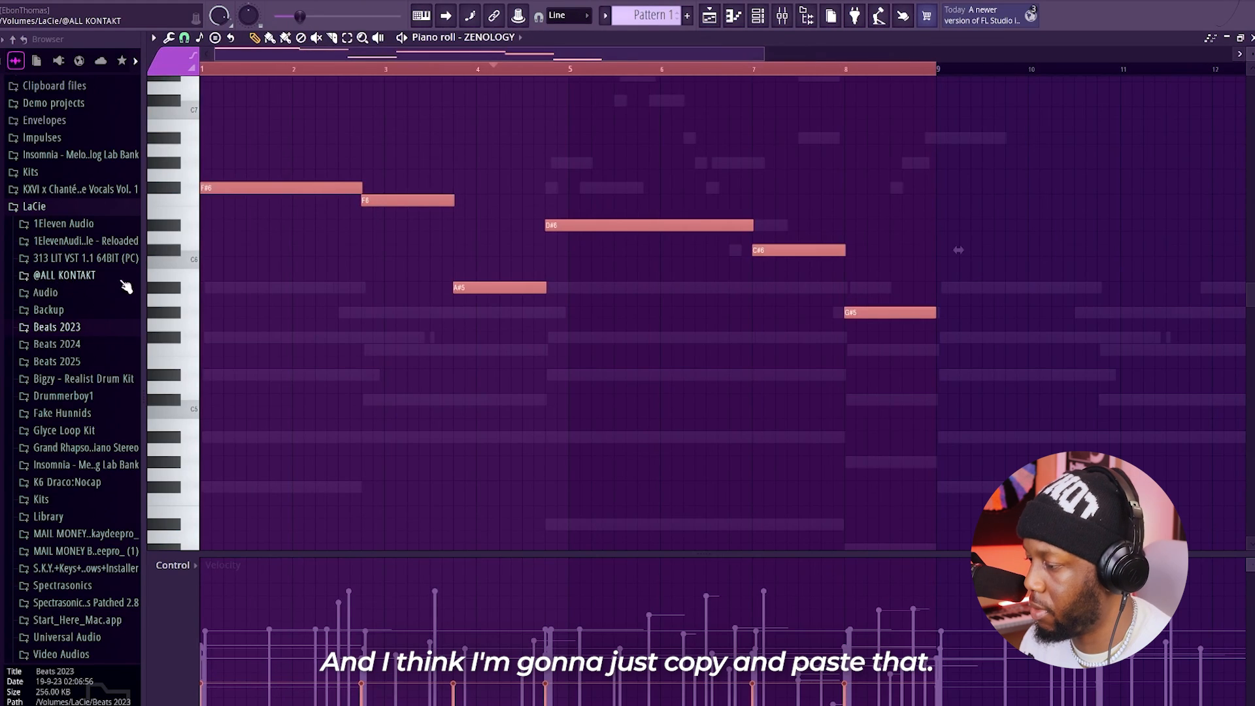
key(ctrl+b)
key(ctrl+d)
key(ctrl+a)
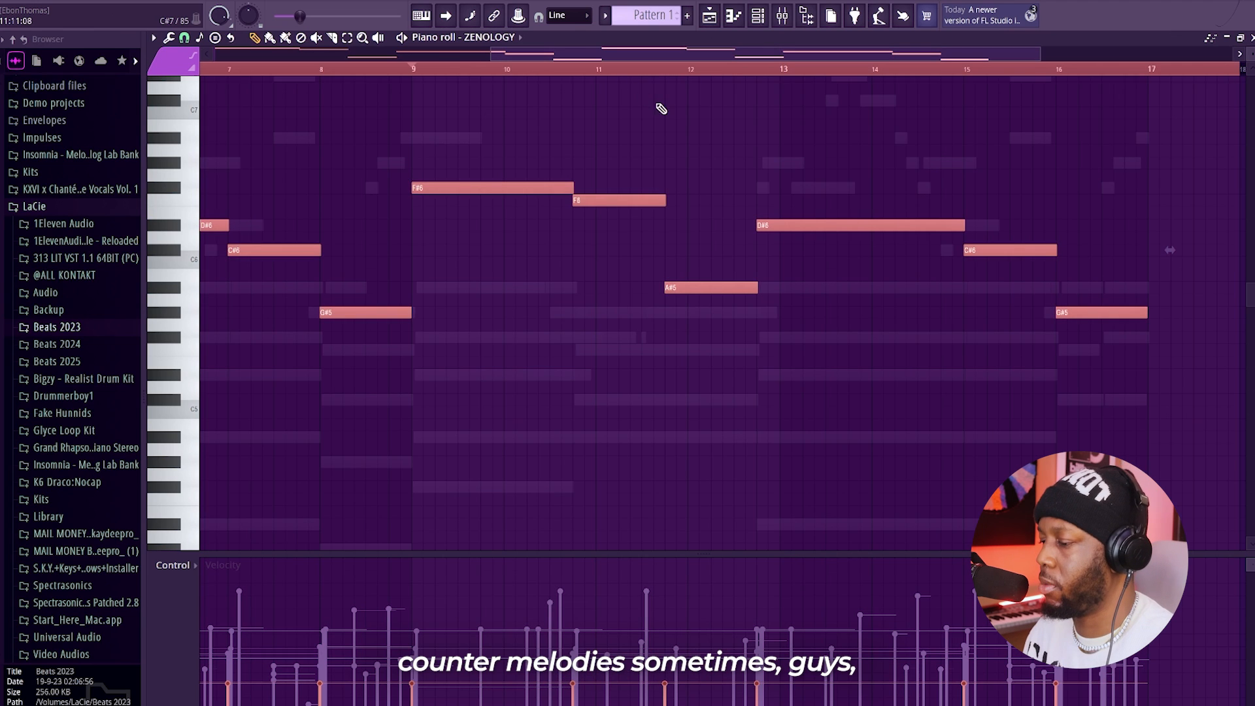
Step: Add extra harmony notes to the Kontakt 8 #2 melody around bars 7 to 9, deleting the long F6
click(493, 38)
click(511, 231)
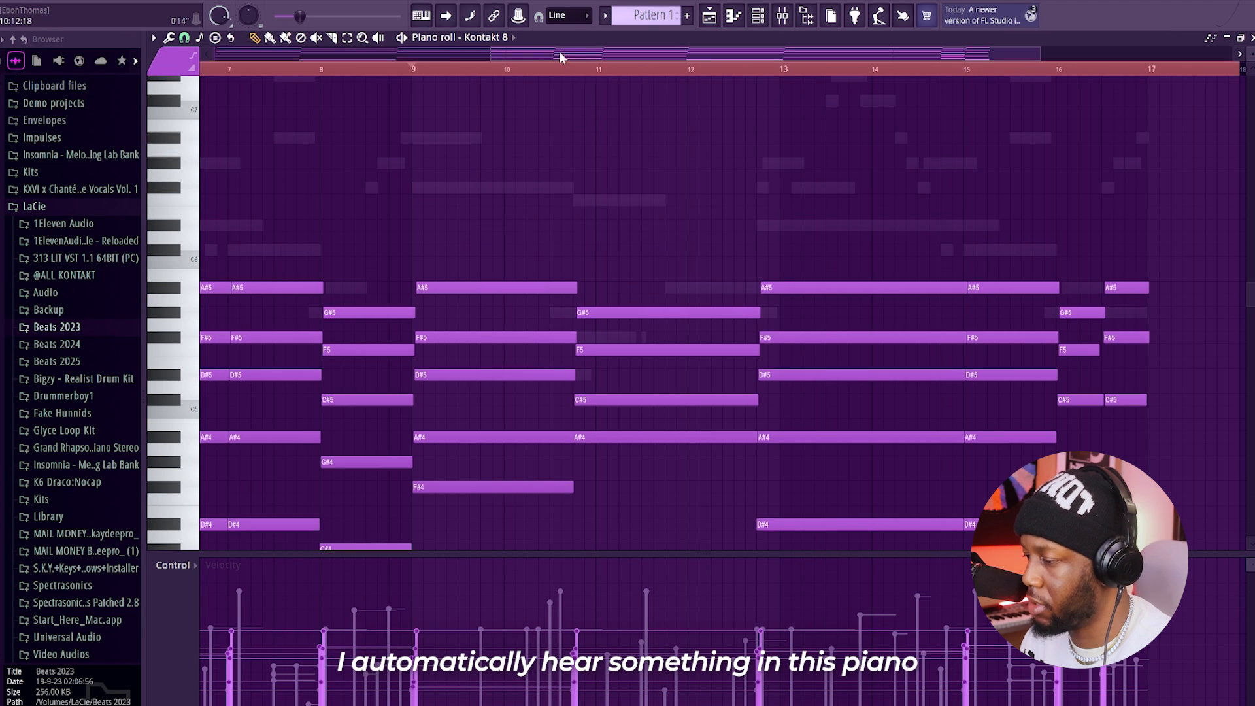
click(504, 37)
click(517, 237)
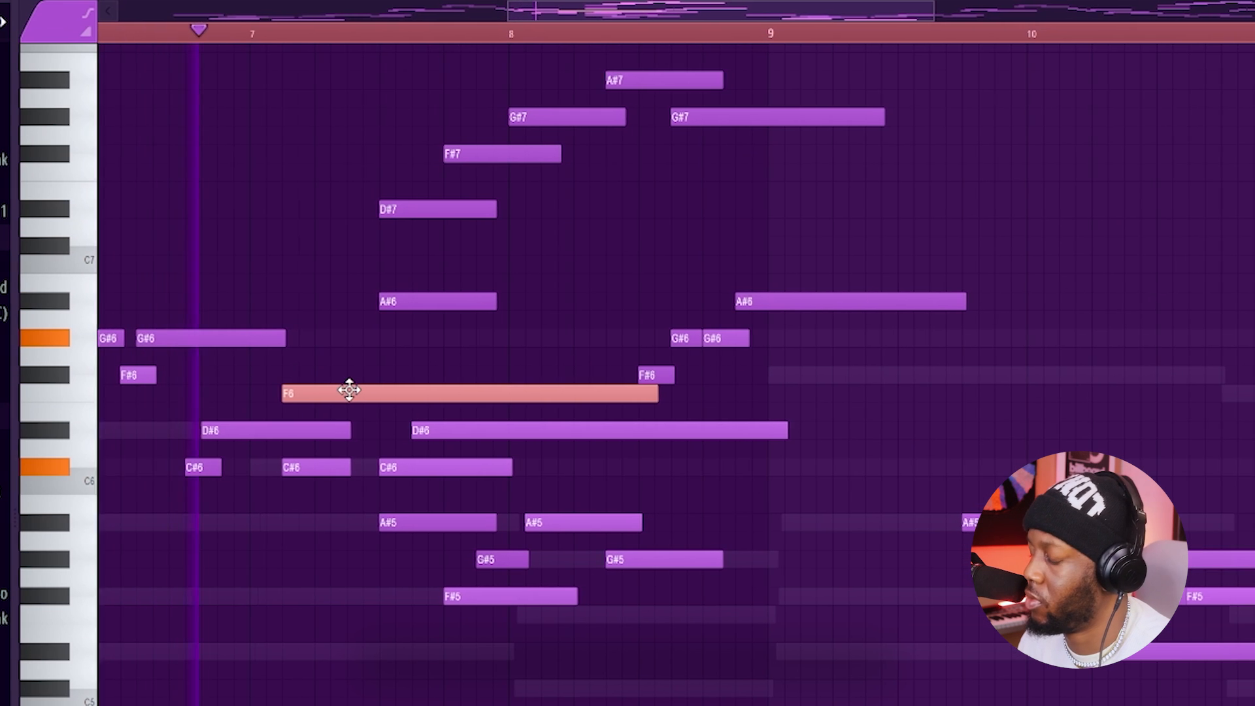
right_click(353, 393)
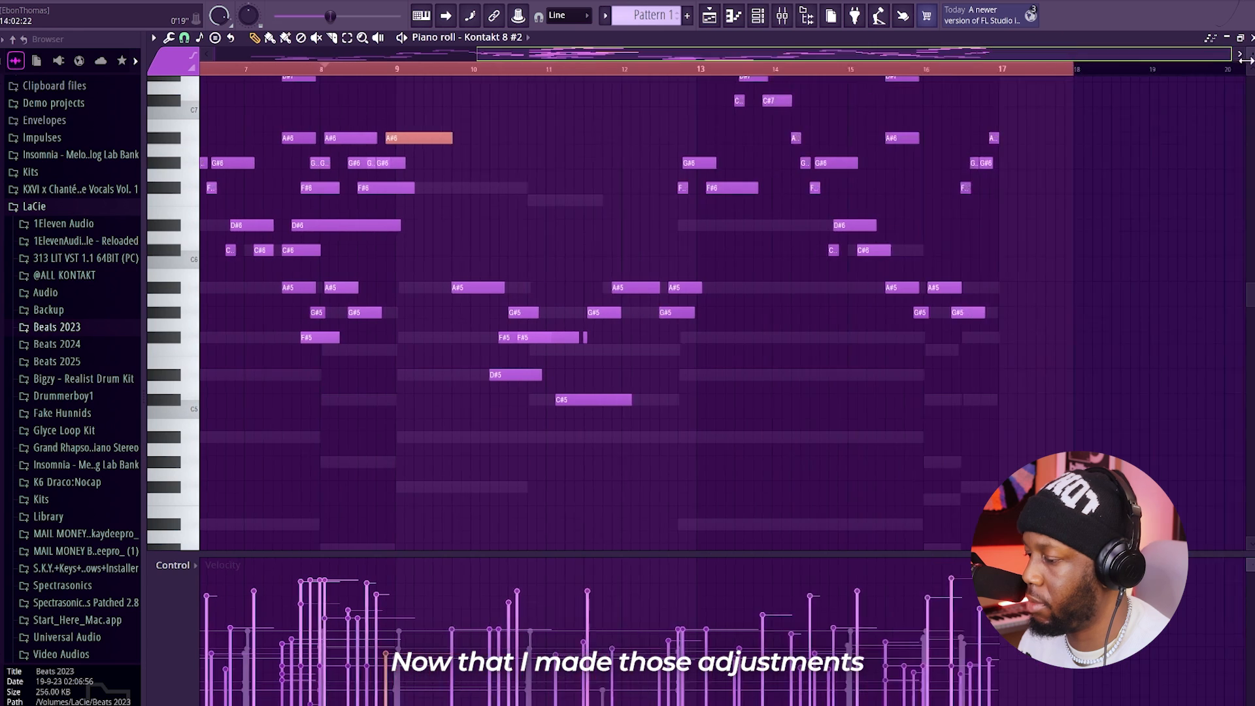
Step: Delete the old Kontakt 8 #2 melody copy after bar 9 and duplicate the adjusted first section in its place
drag(1079, 392, 650, 76)
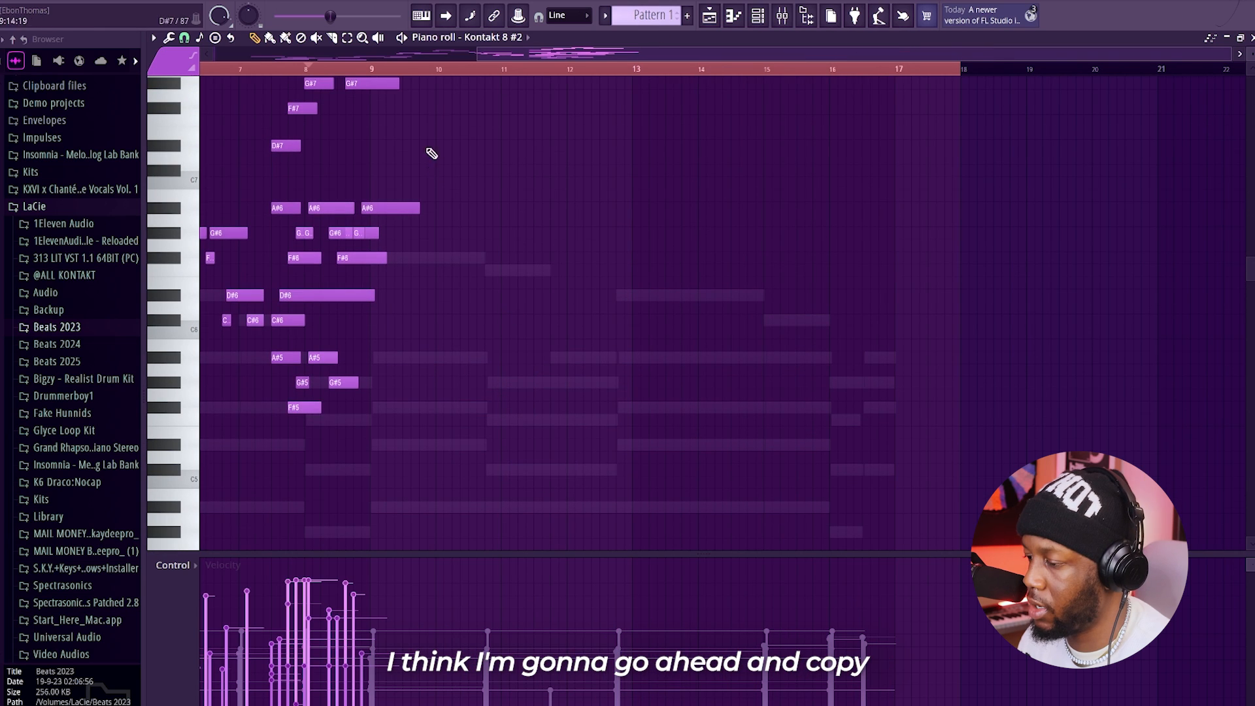
drag(386, 70, 3, 189)
key(ctrl+b)
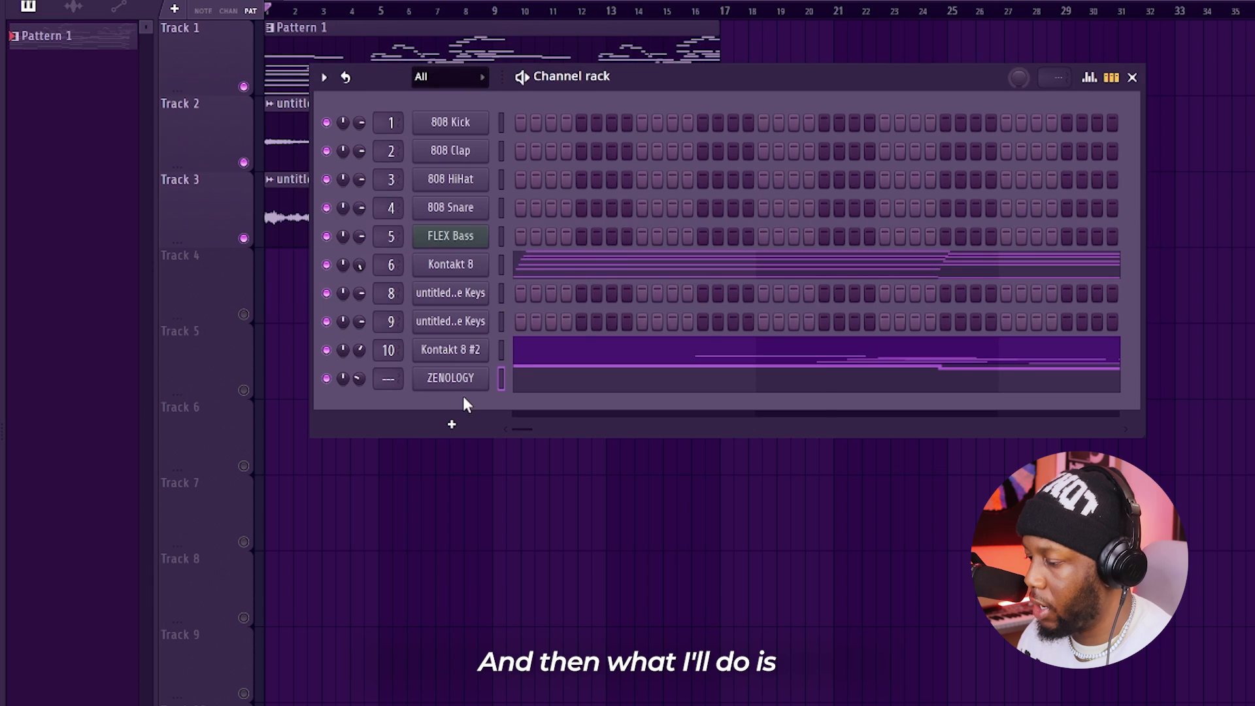
Step: Layer all ZENOLOGY counter melody notes with a copy one octave higher
right_click(487, 374)
click(526, 378)
drag(1233, 470, 85, 263)
drag(6, 267, 3, 132)
shift+click(158, 253)
key(ctrl+Up)
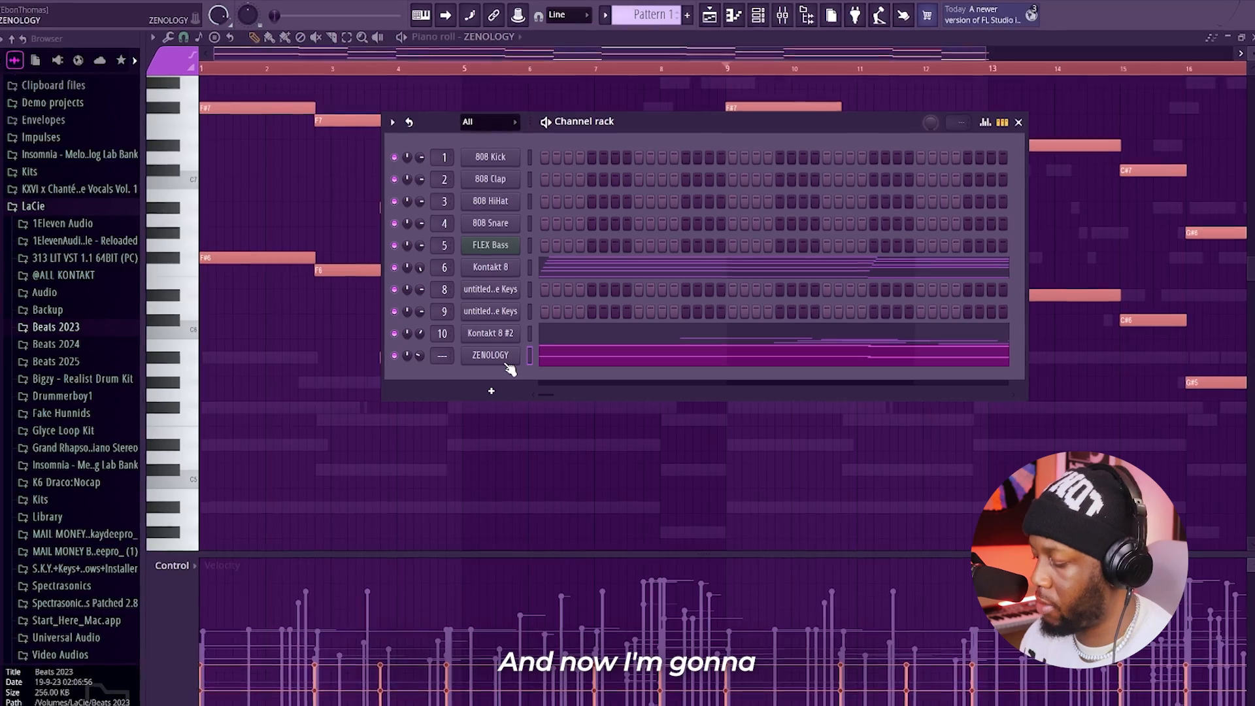
Step: Route ZENOLOGY to mixer track 11 and add ValhallaDelay with the TAPE-Lush Vocal Reverb preset
key(ctrl+l)
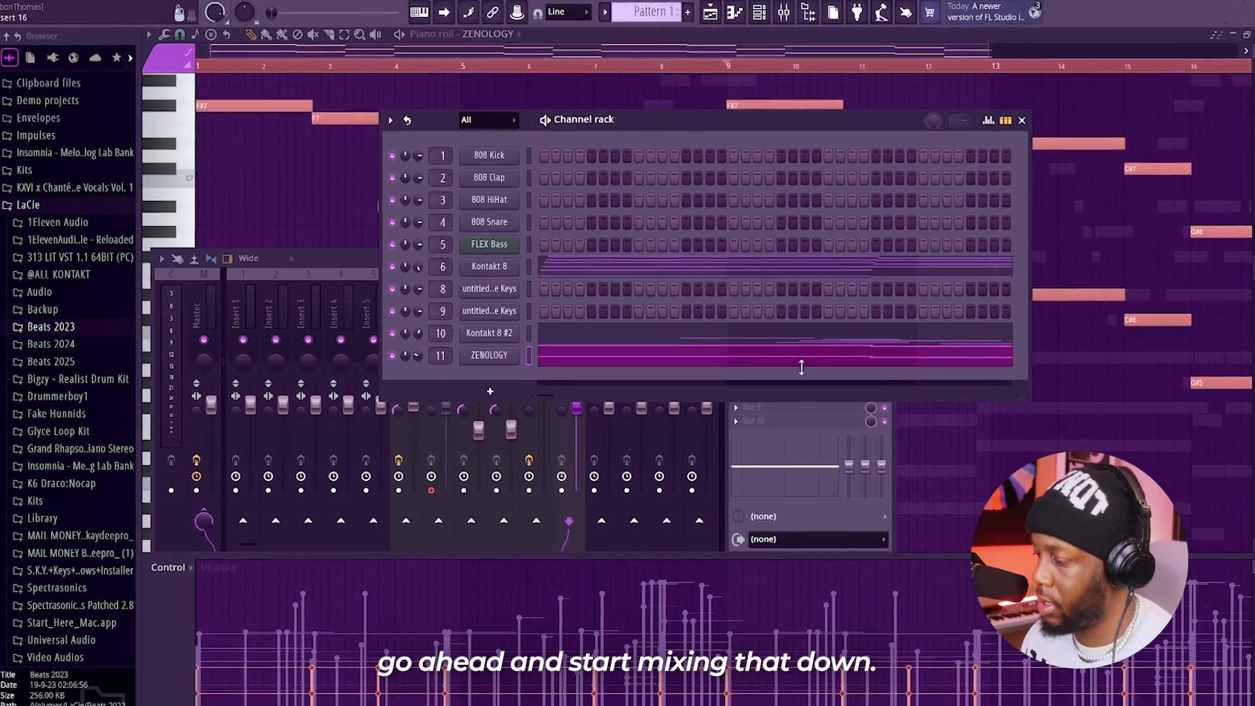
click(1023, 119)
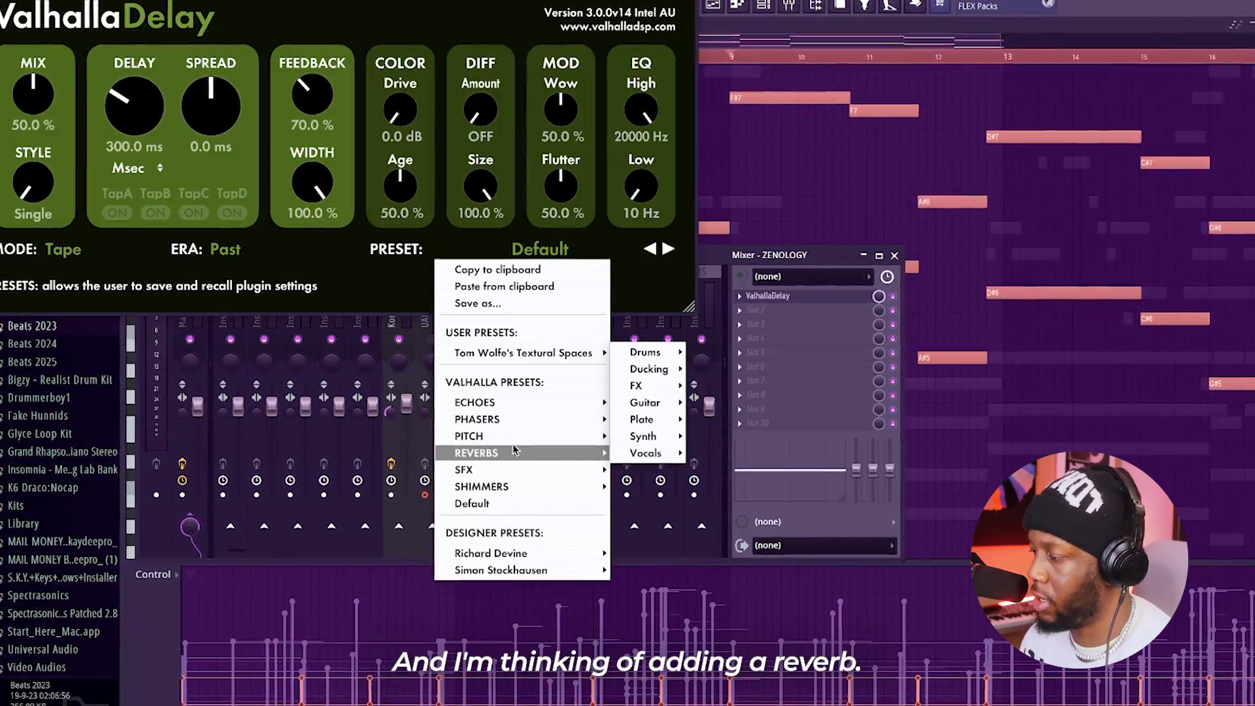
click(765, 475)
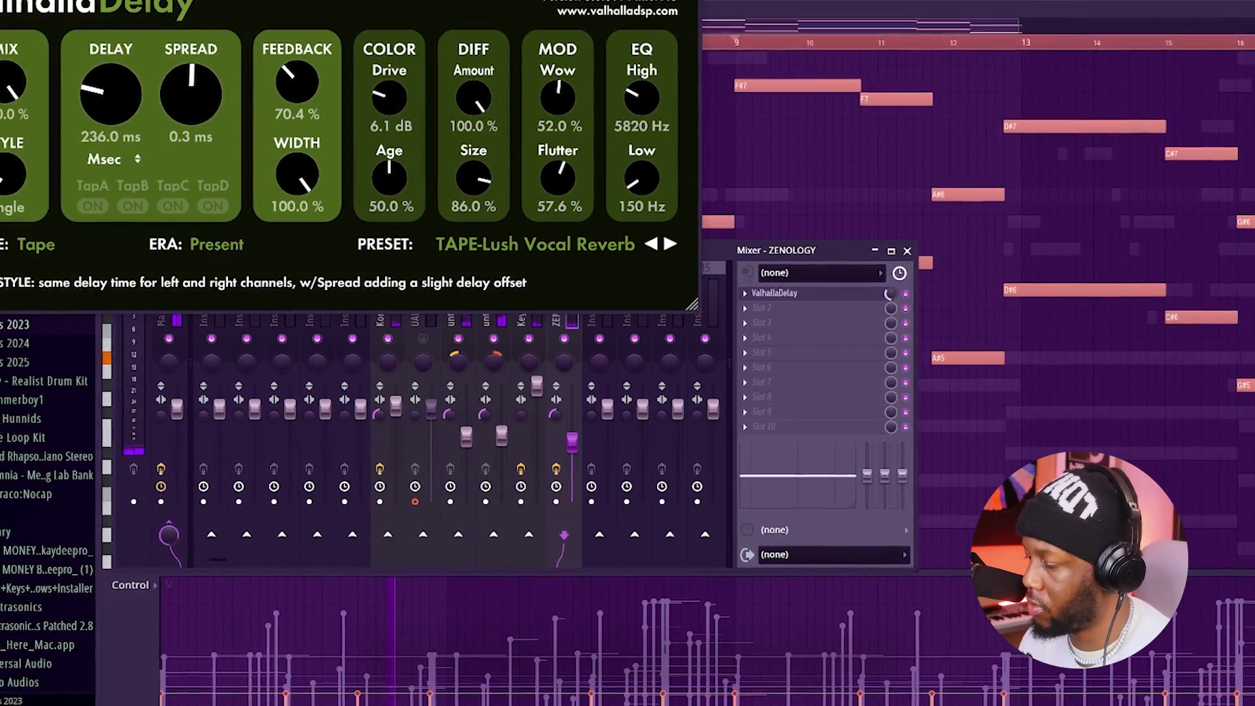
key(Escape)
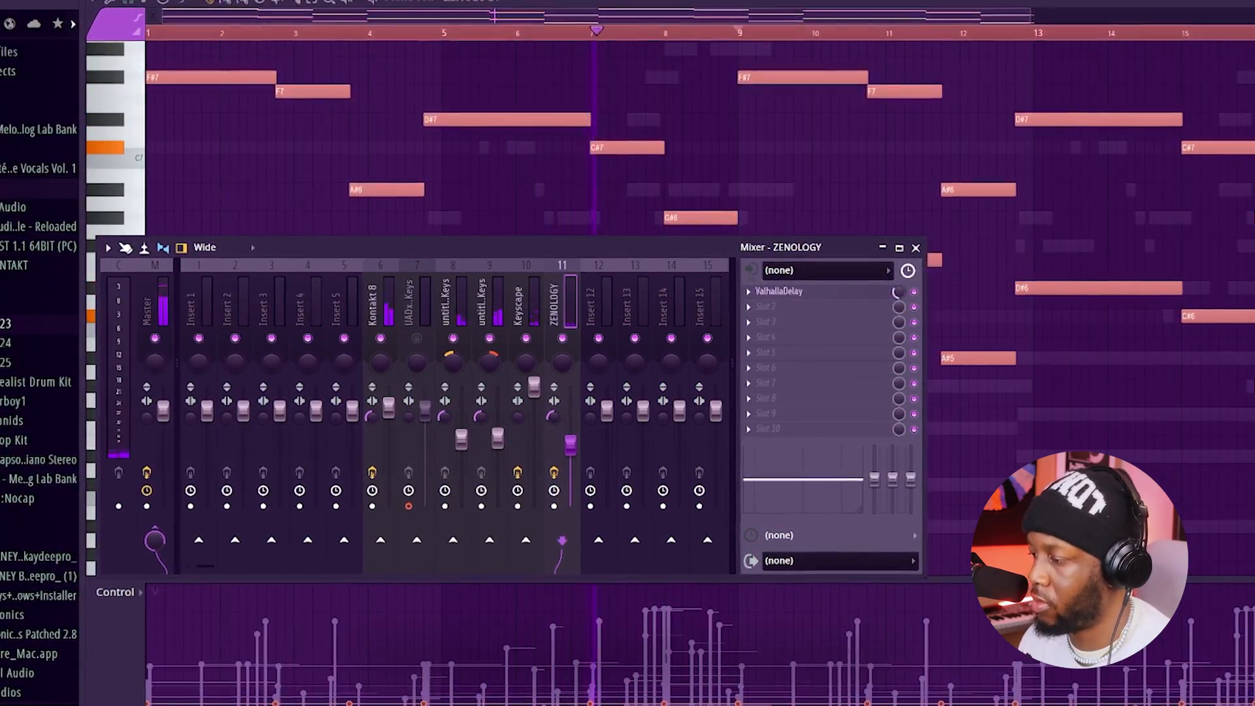
Step: Place the Pain Blues Emajor - LayZbeats guitar phrase at the start of Track 4 in the playlist and slice it in bar 3
key(F6)
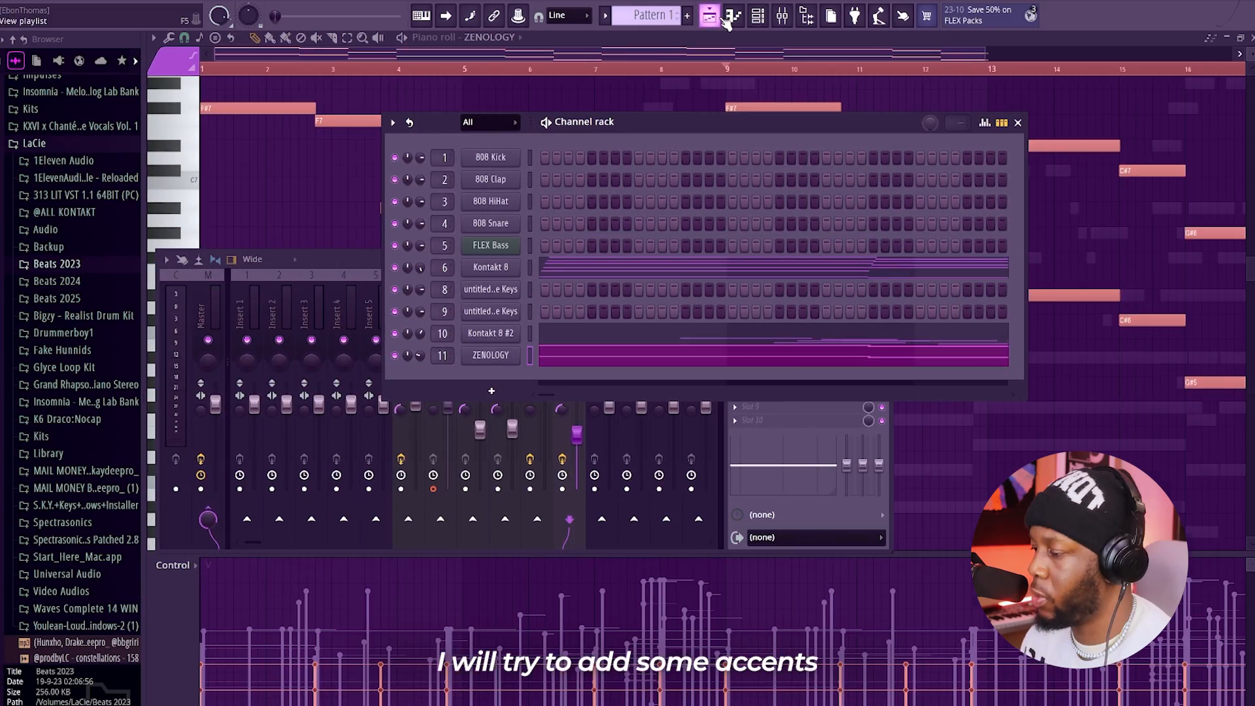
click(727, 17)
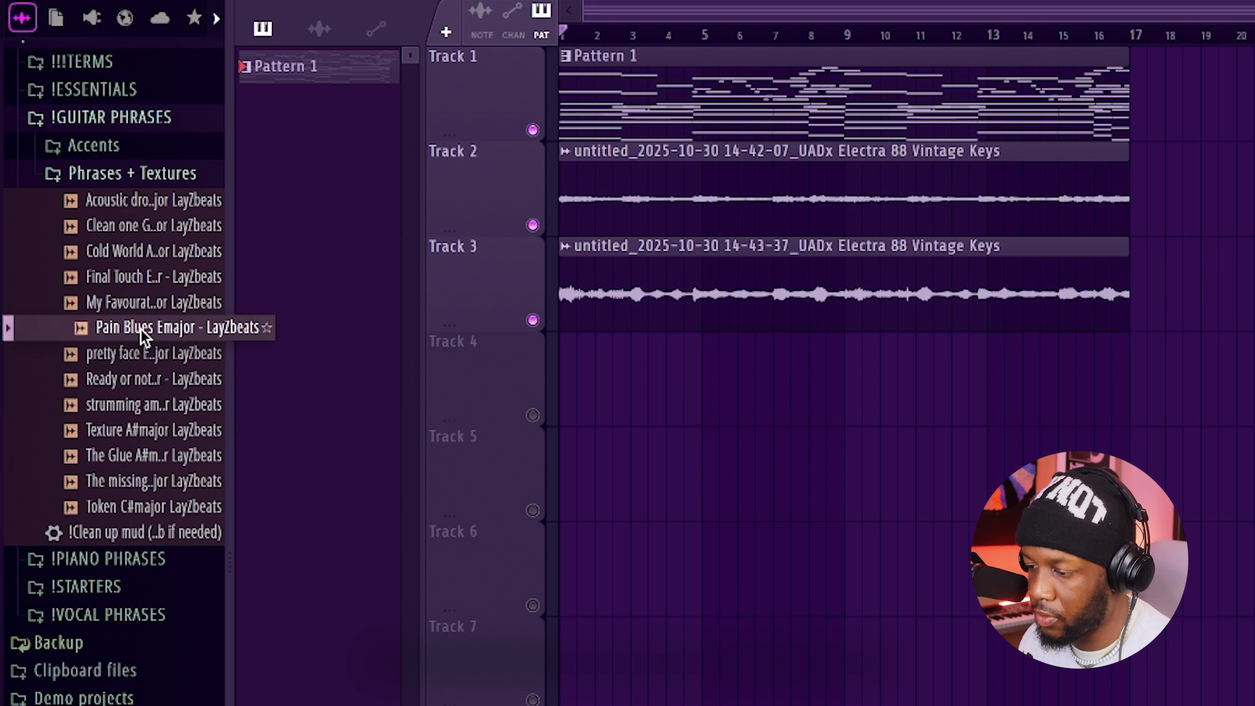
drag(140, 330, 874, 397)
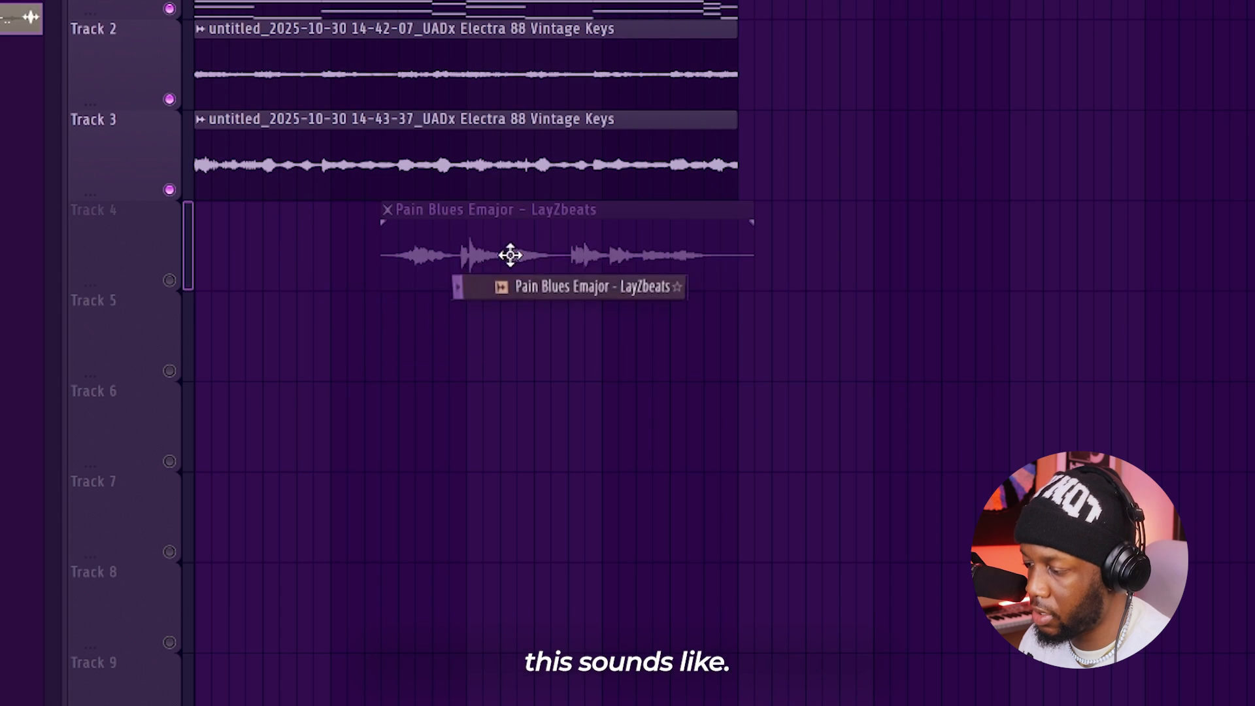
drag(513, 262, 327, 258)
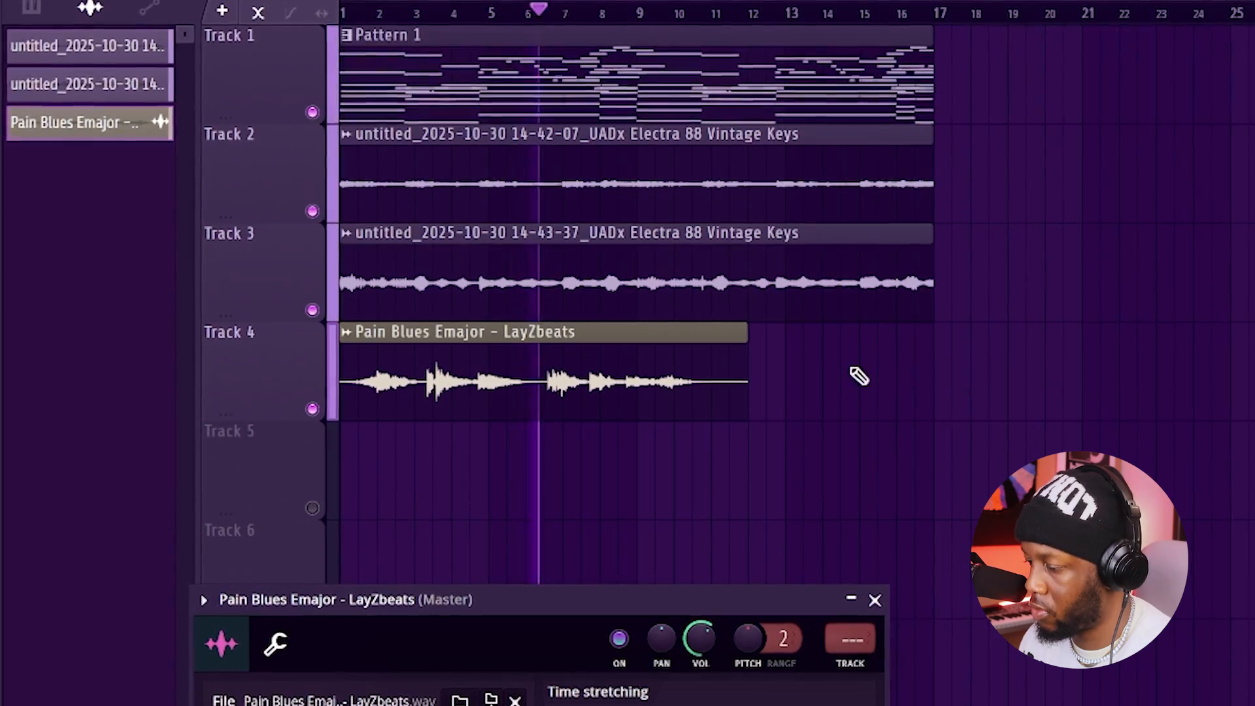
drag(1249, 3, 981, 5)
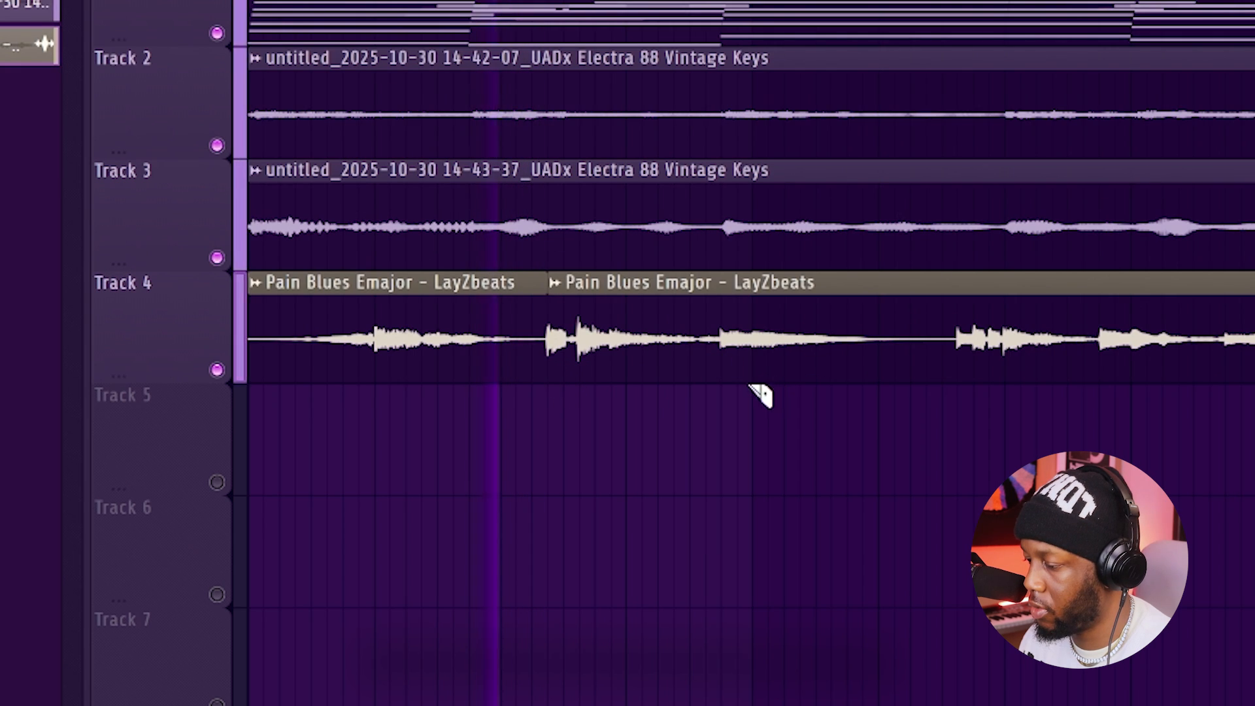
Step: Slice the Track 4 guitar phrase again at the next chord change, then make the middle clip unique and reverse its sample
click(720, 320)
click(555, 282)
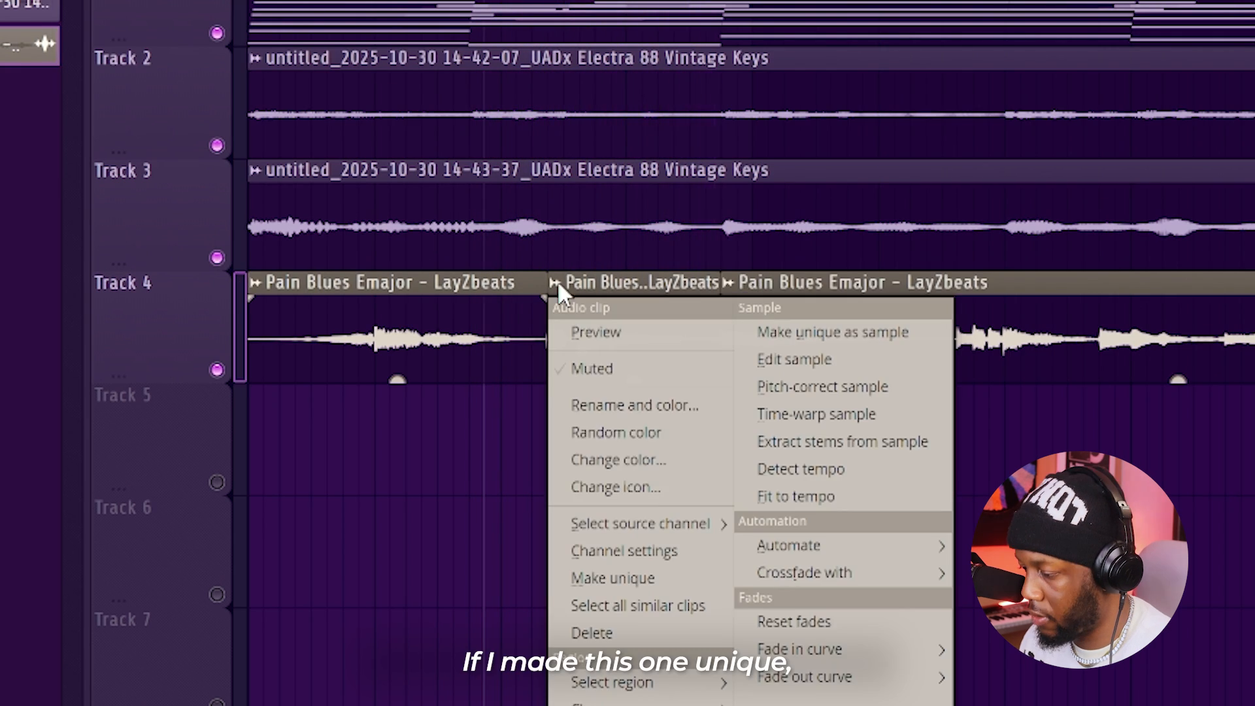
click(660, 574)
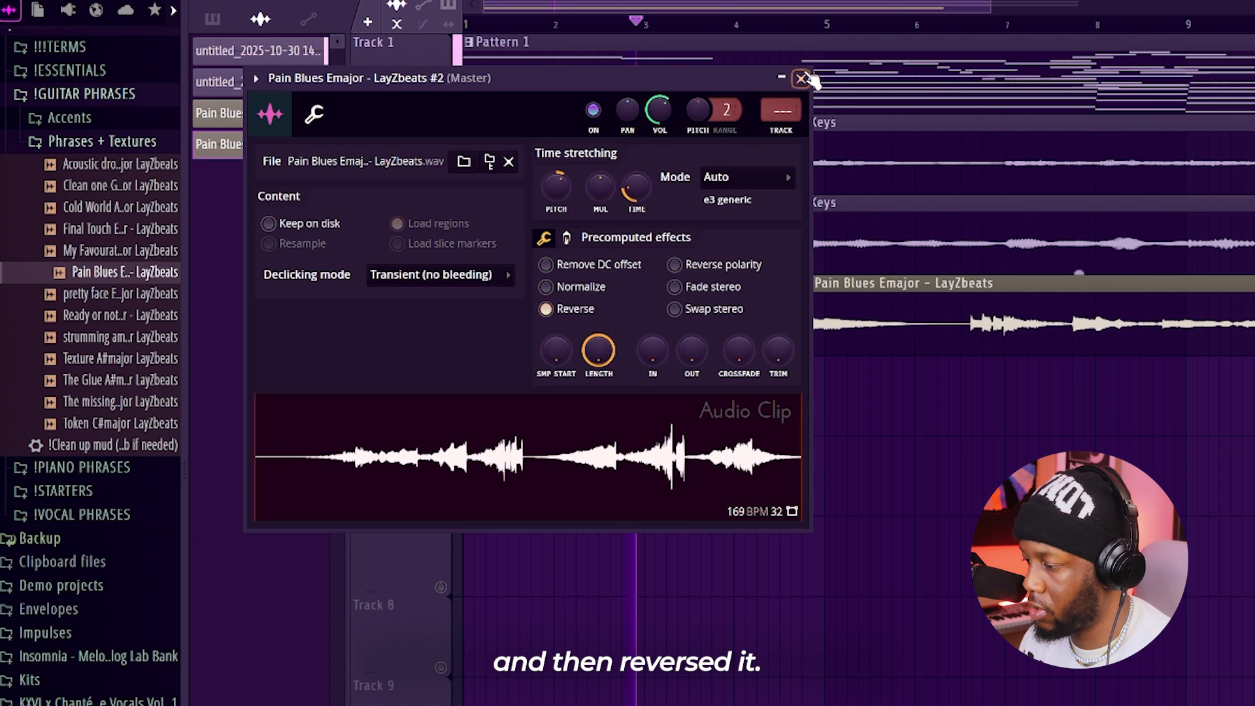
click(802, 79)
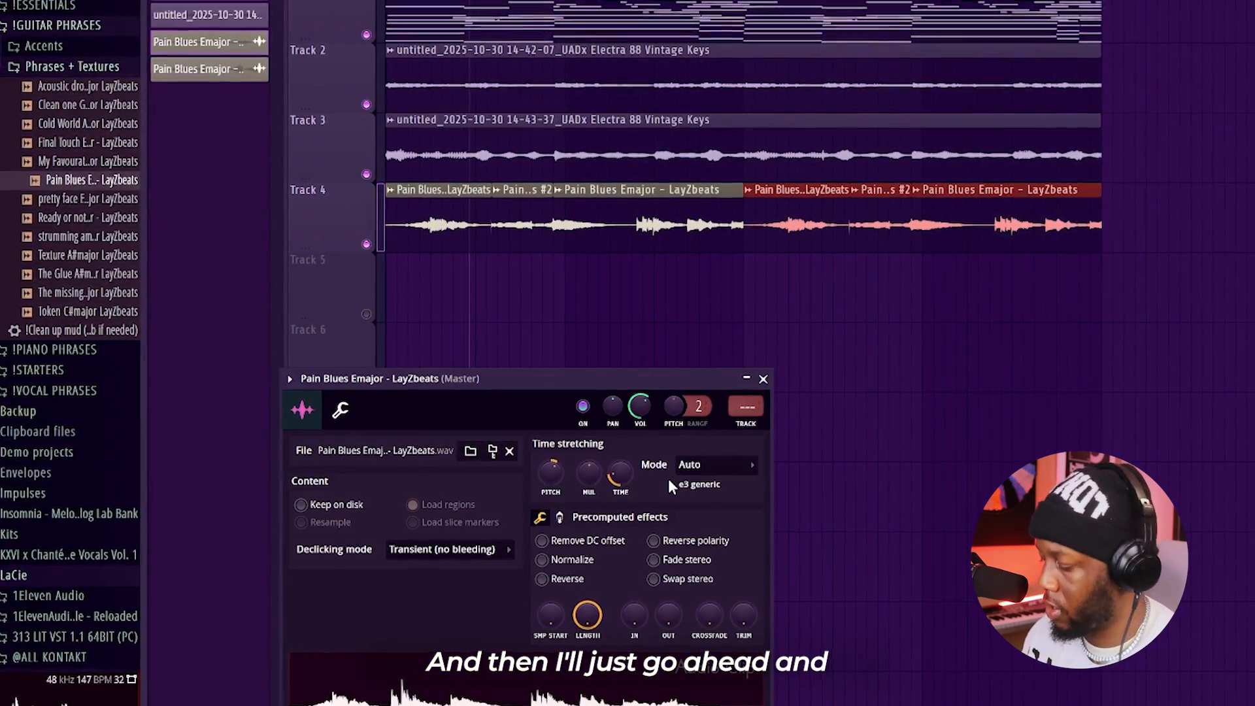
Step: Route the Pain Blues Emajor guitar clip to mixer track 12 and lower its volume
key(ctrl+l)
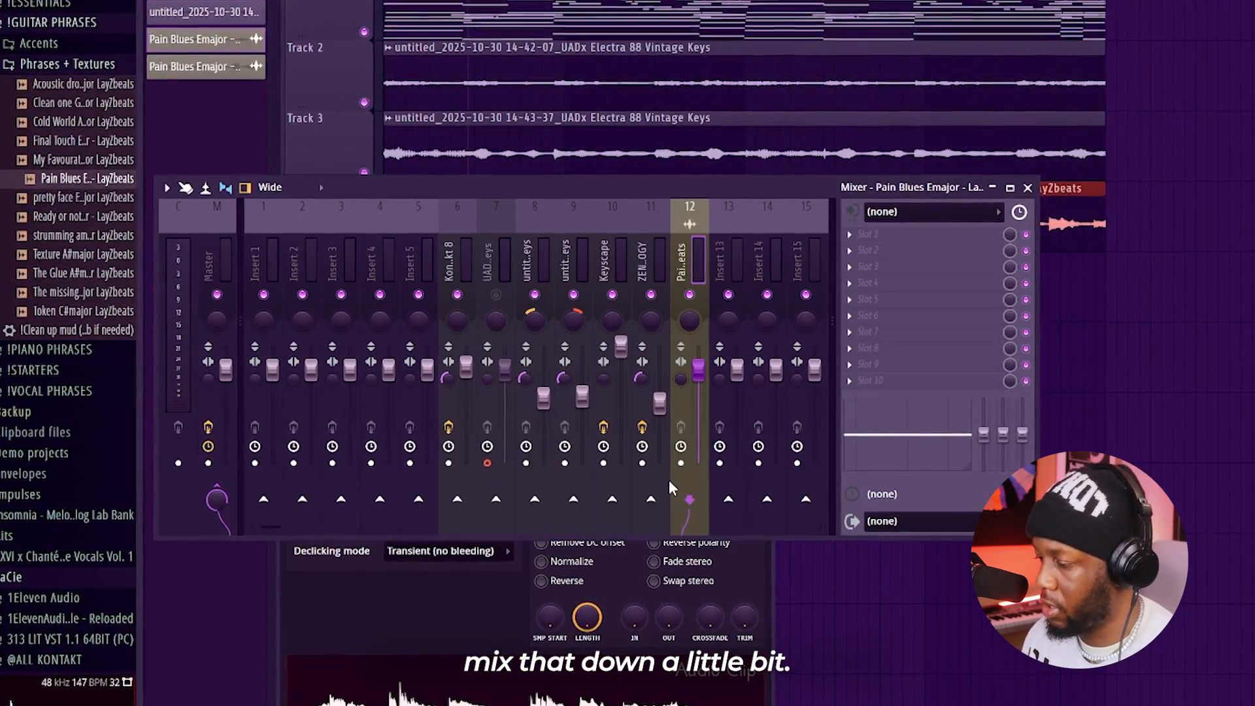
drag(698, 371, 697, 411)
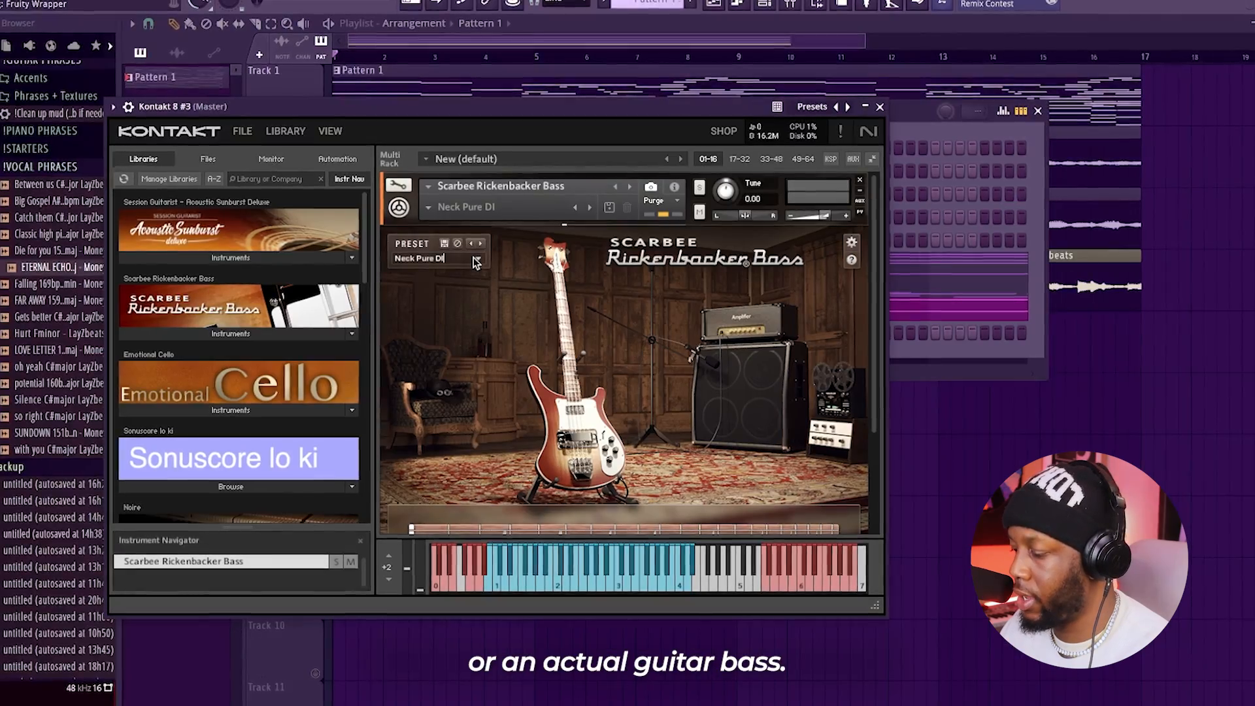
Step: Load the Night Session preset for the Scarbee Rickenbacker Bass in Kontakt 8 #3
click(475, 261)
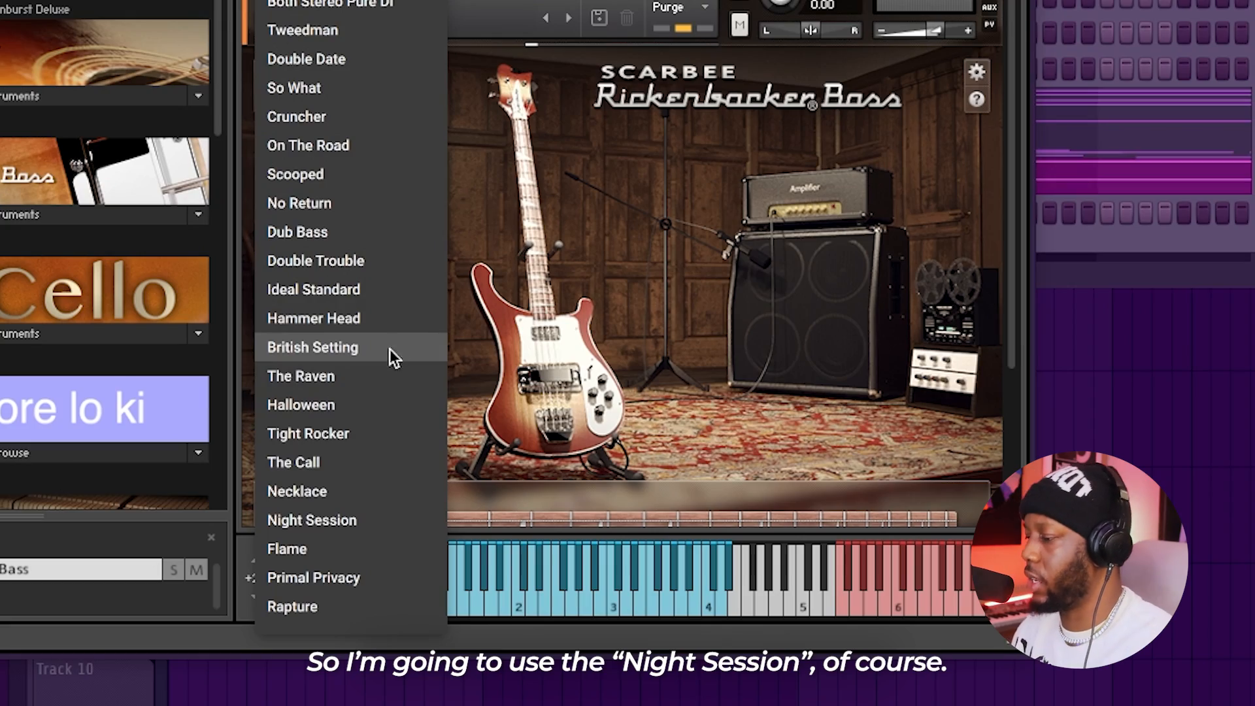
click(323, 517)
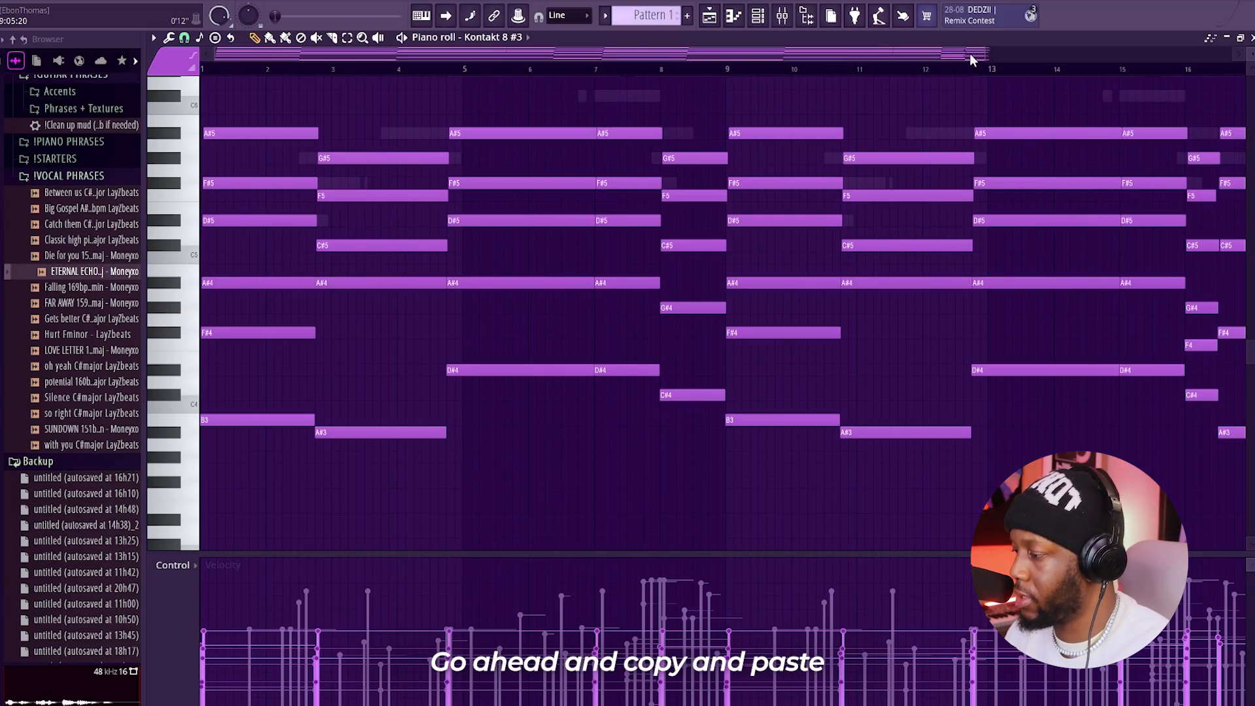
Step: Delete the upper notes of the chord progression pasted into Kontakt 8 #3, keeping only the lowest note of each chord
drag(971, 57, 1202, 59)
drag(563, 231, 220, 176)
key(ctrl+z)
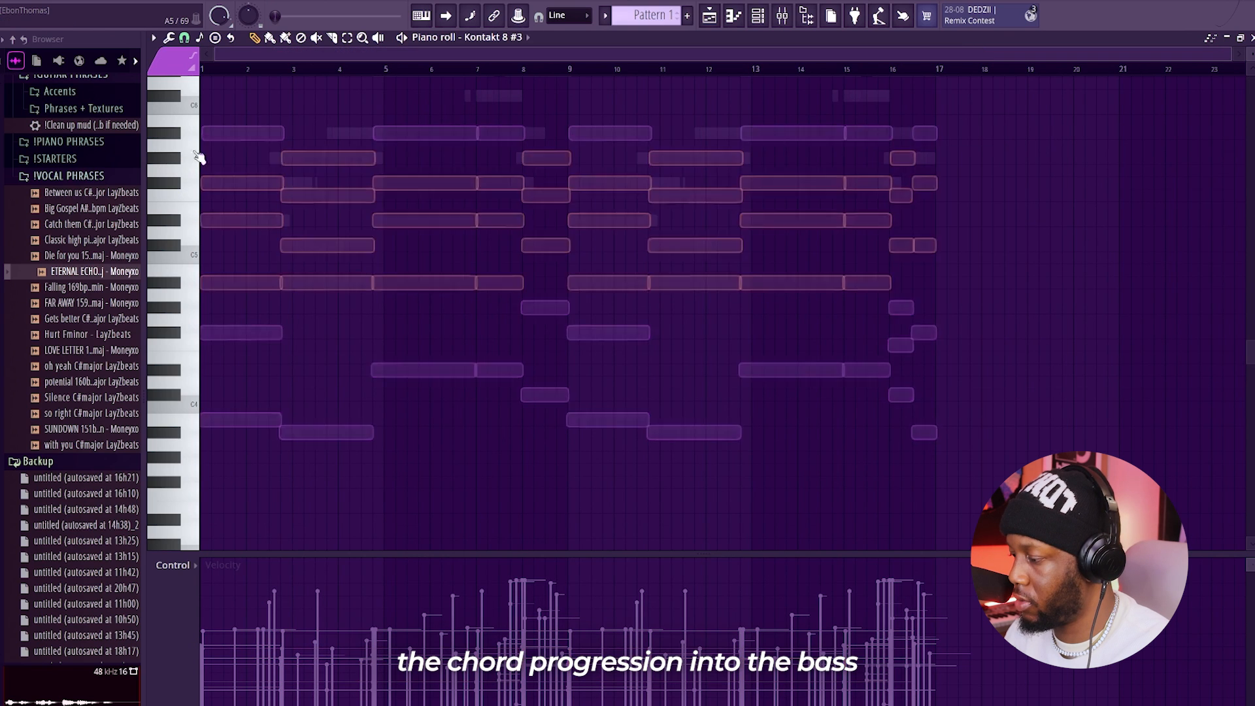
key(ctrl+z)
drag(937, 297, 213, 82)
key(Delete)
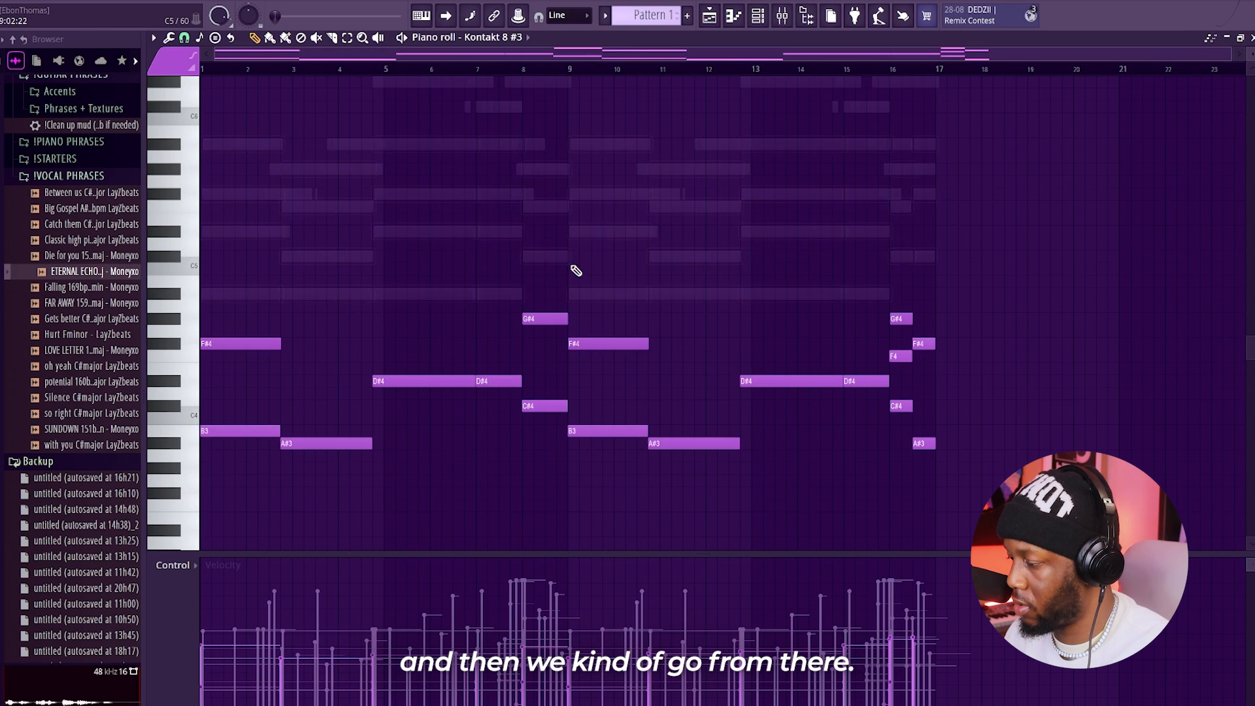
scroll(562, 259, down, 3)
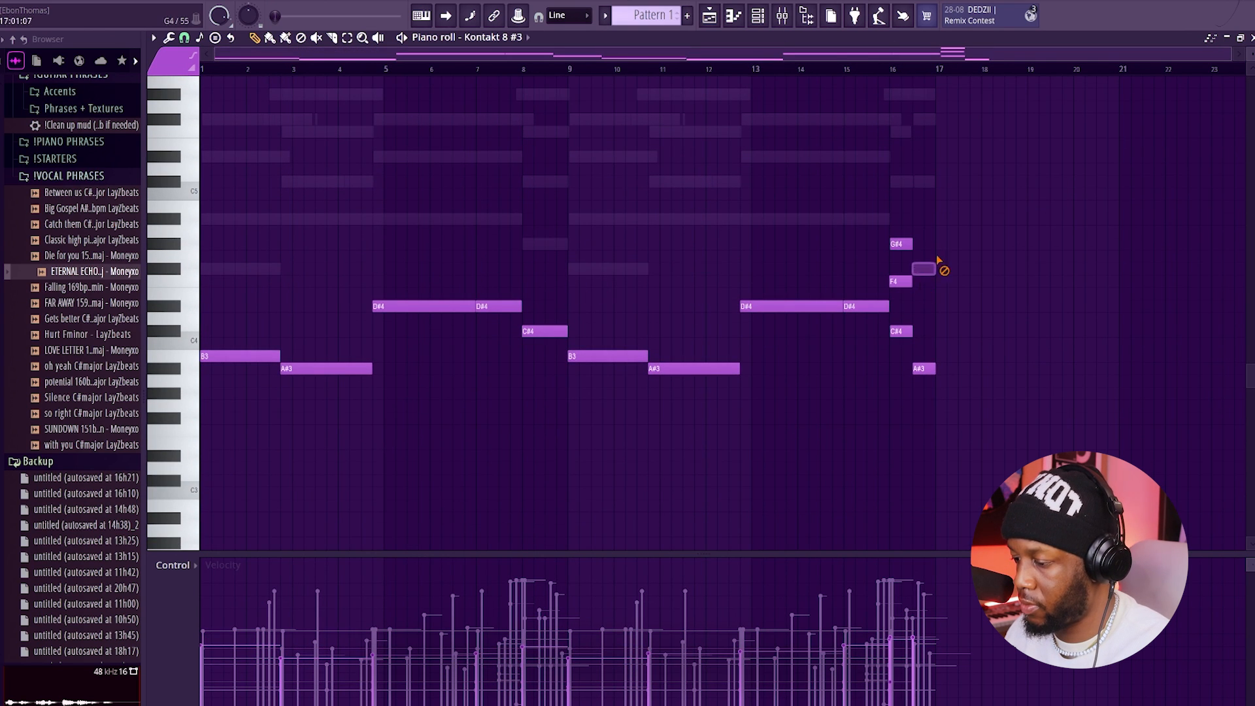
Step: Extend the first A#3 bass note to bar 5 and transpose all Kontakt 8 #3 notes down one octave
key(space)
drag(371, 368, 379, 368)
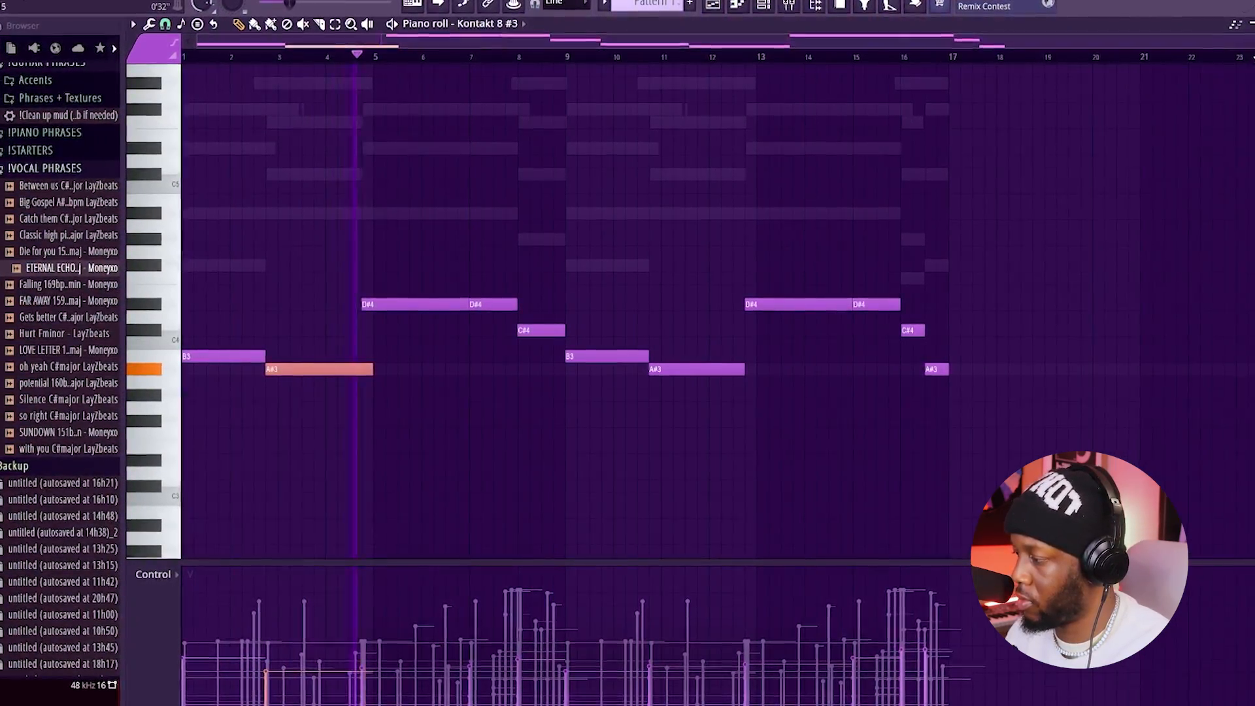
drag(1235, 46, 879, 52)
key(ctrl+a)
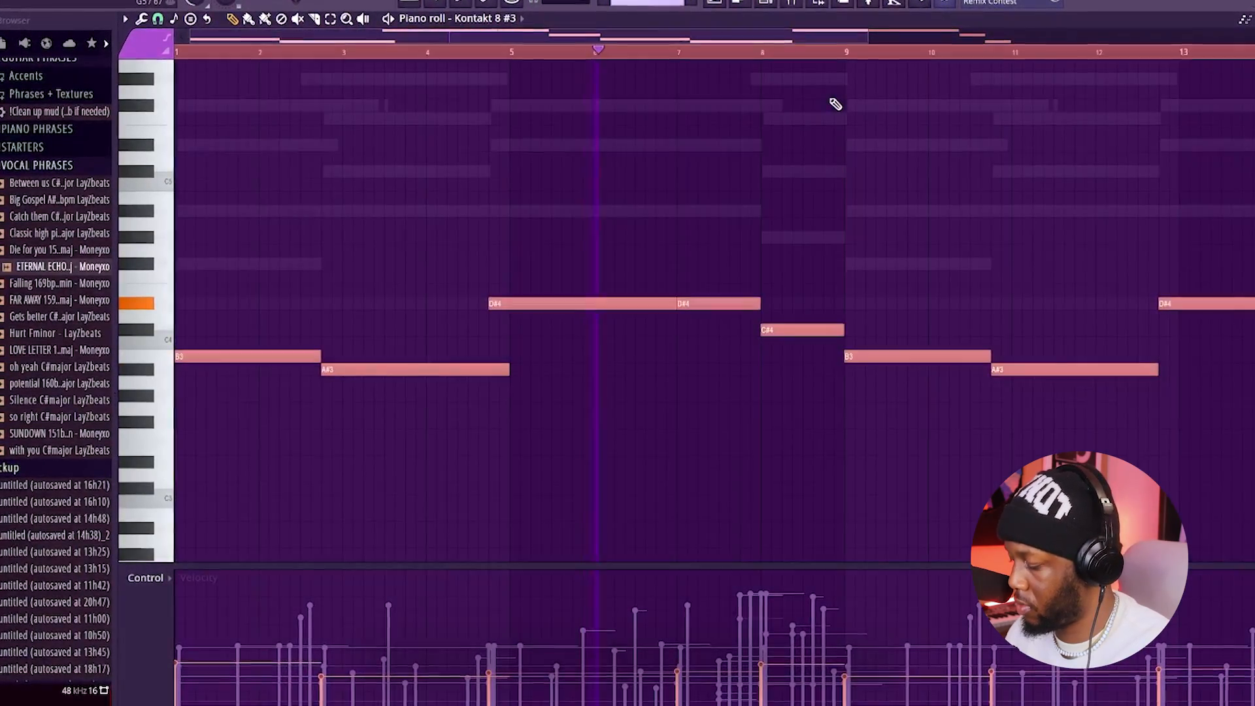
key(ctrl+Down)
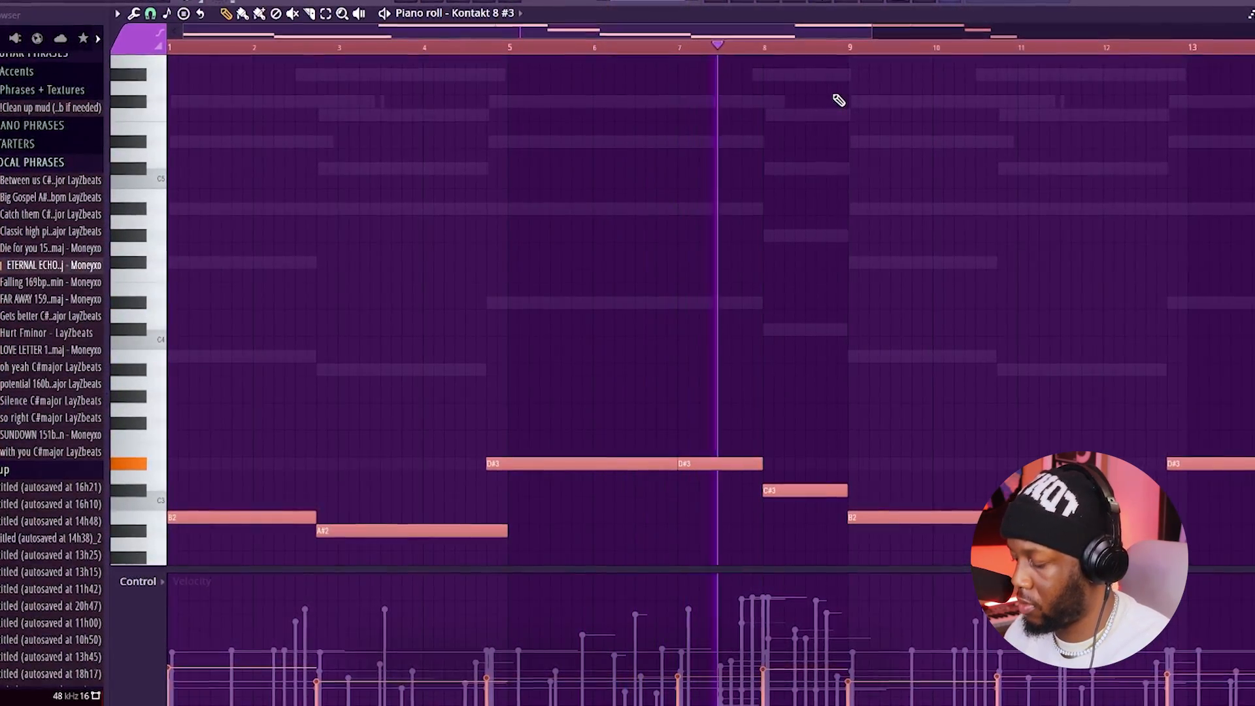
scroll(837, 105, down, 4)
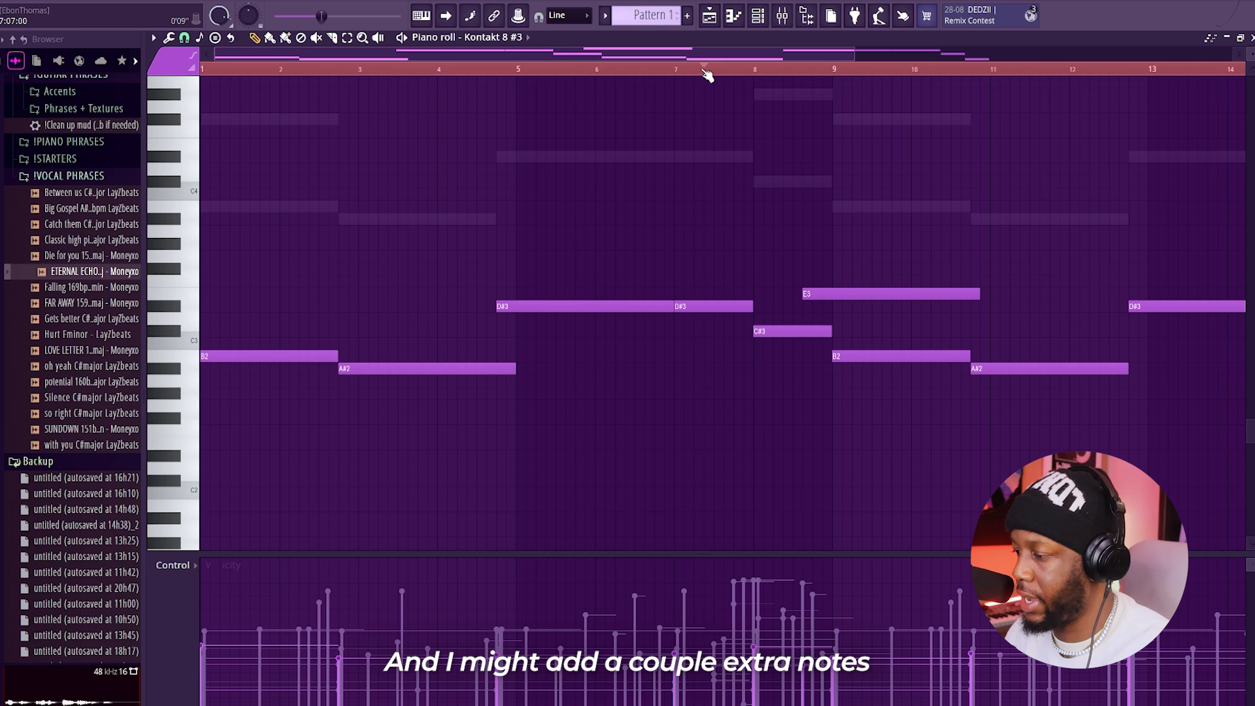
Step: Move the extra bass note before bar 9 up to F#3, start it halfway through bar 8, and play it back
click(186, 39)
drag(810, 293, 801, 267)
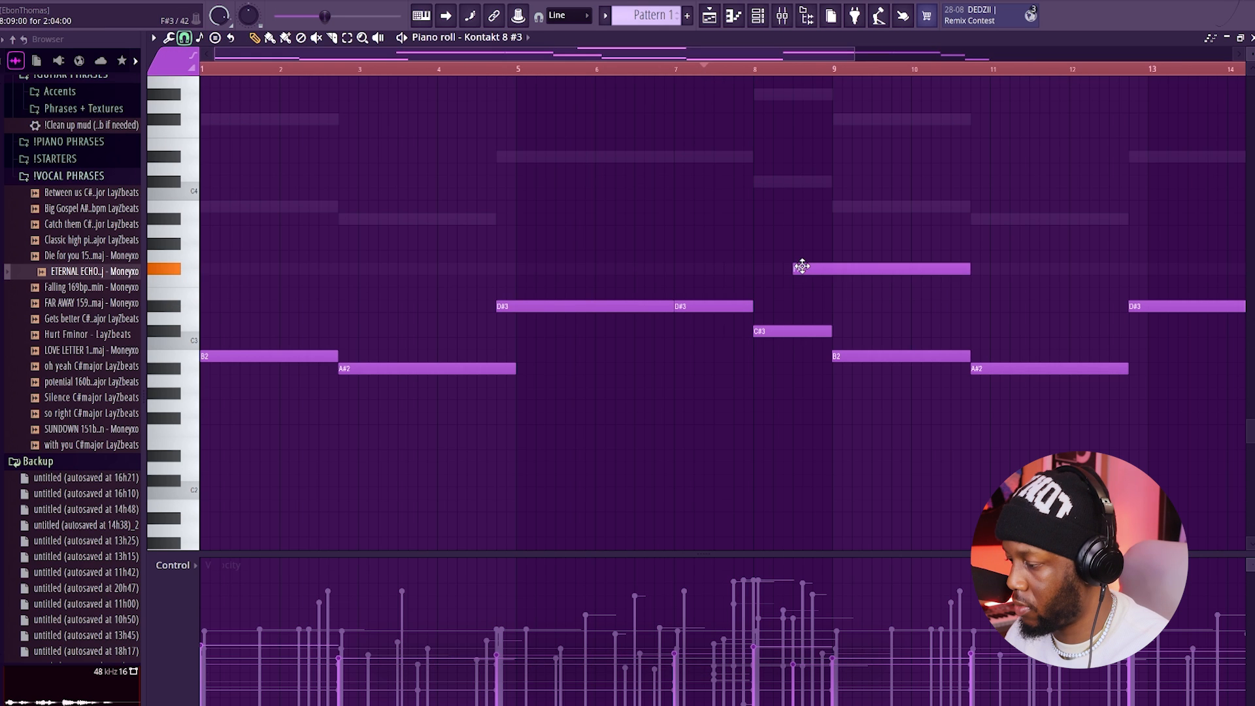
key(space)
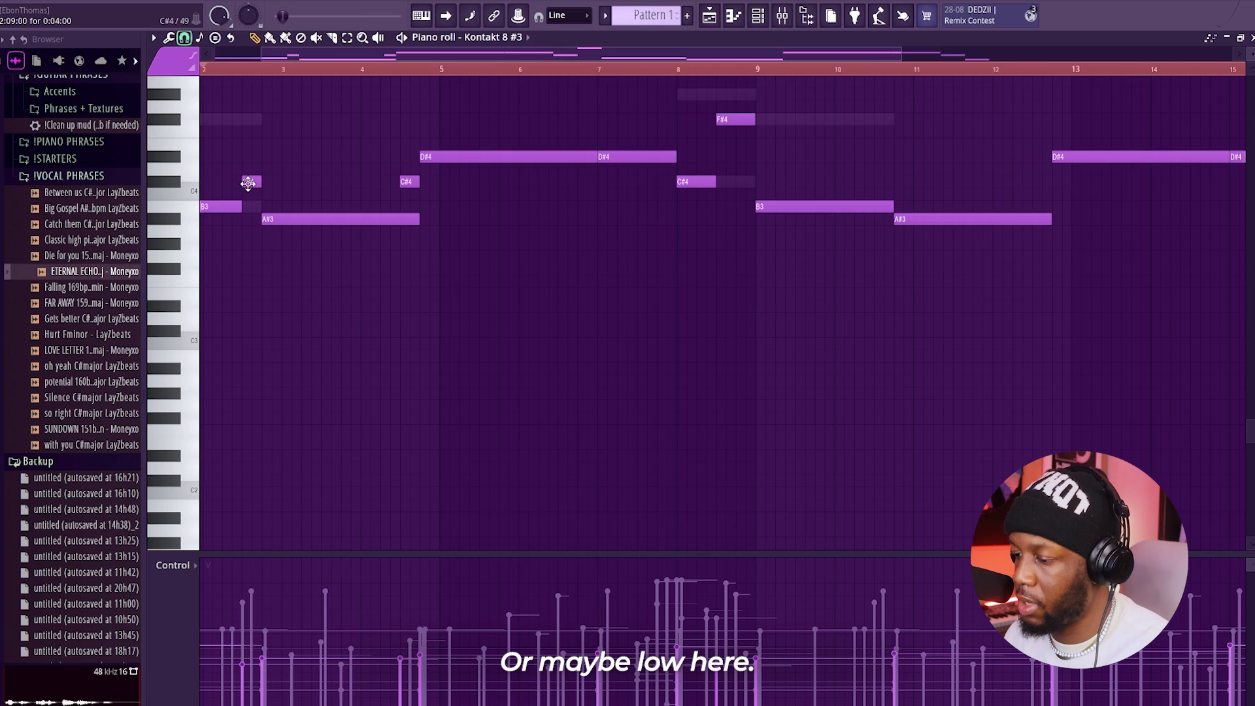
Step: Lower the short passing note in bar 2 to G#3 and shorten the following A#3 so it ends before the C#4
drag(247, 182, 247, 244)
key(space)
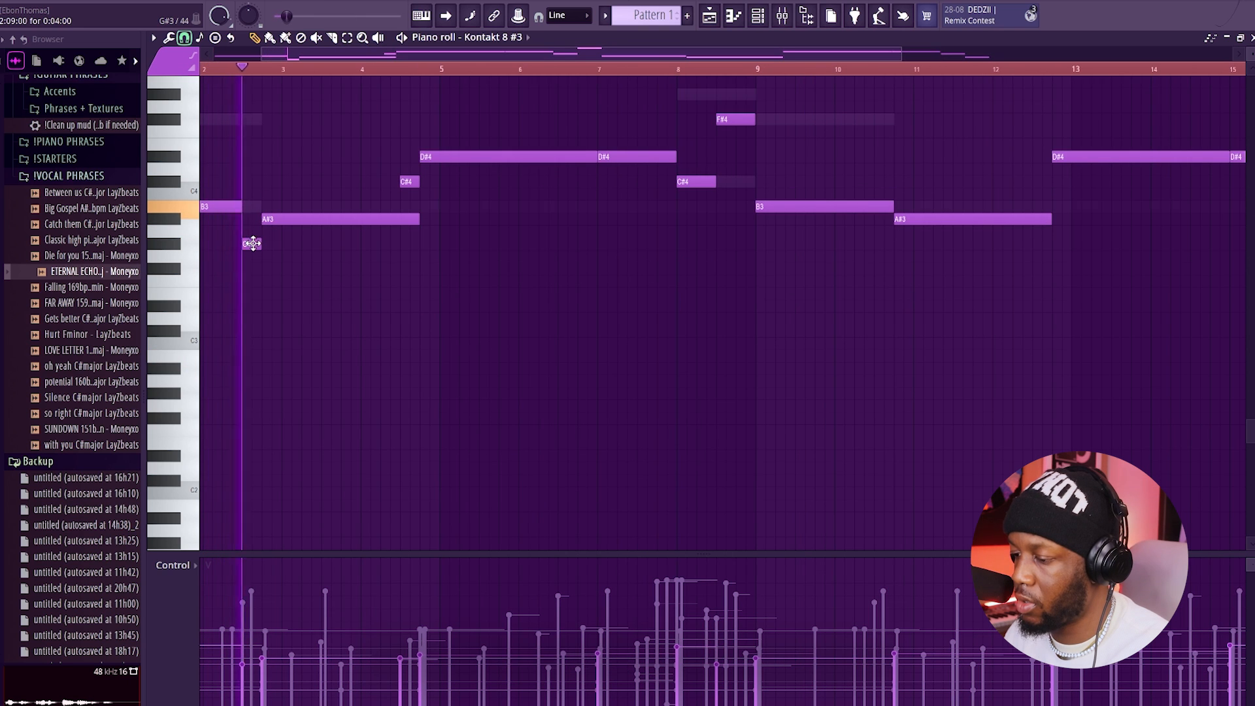
drag(416, 218, 395, 219)
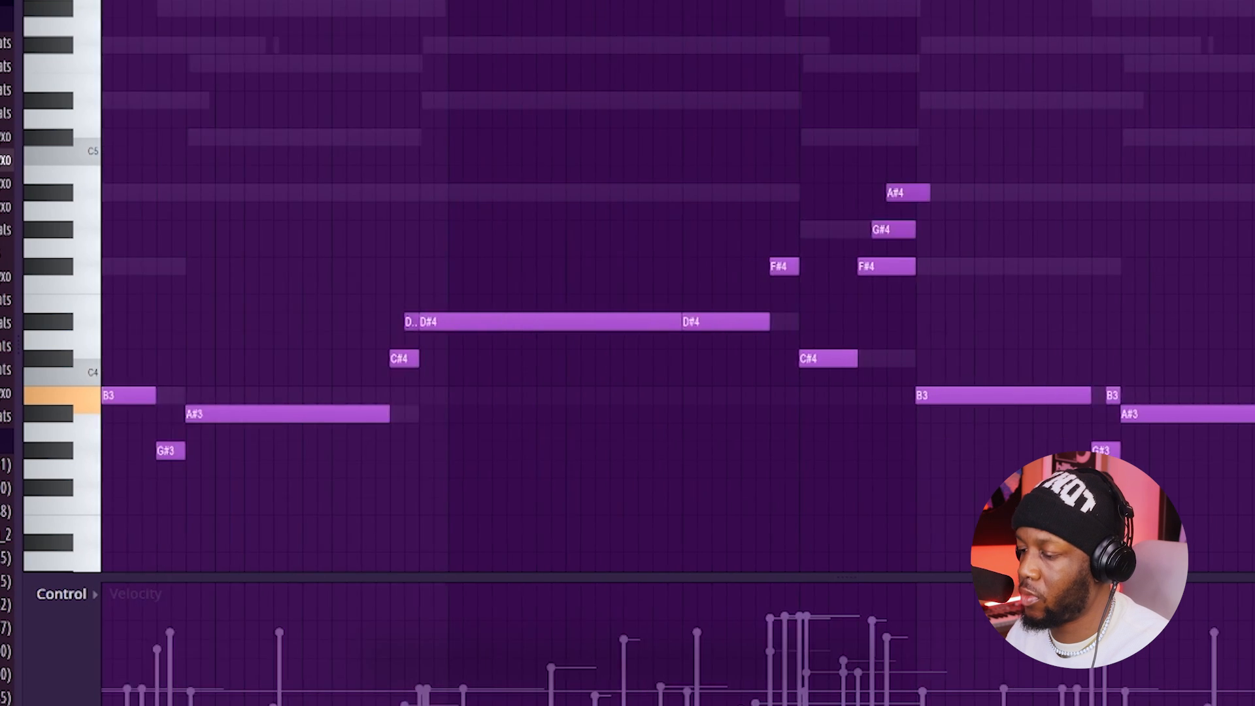
right_click(499, 321)
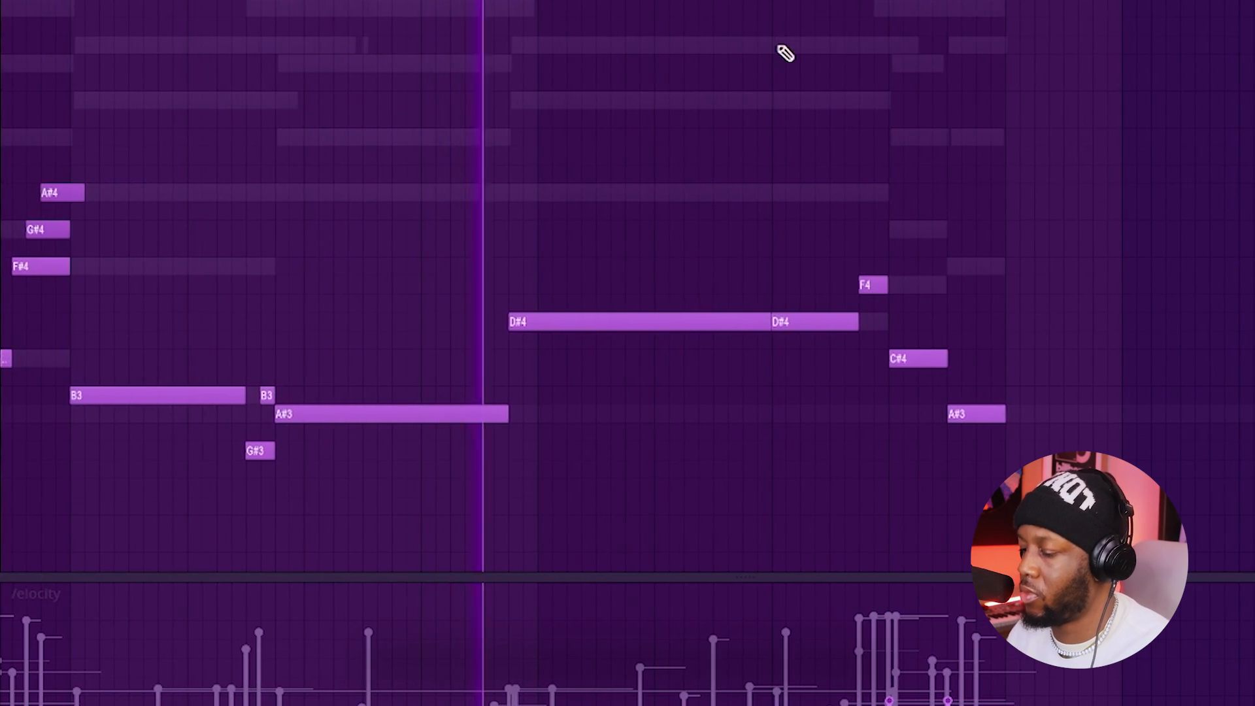
Step: Shorten the A#3 bass note in bar 12 and add a short A#3 repeat that ends where the D#4 starts
drag(497, 412, 464, 417)
drag(484, 415, 474, 420)
key(space)
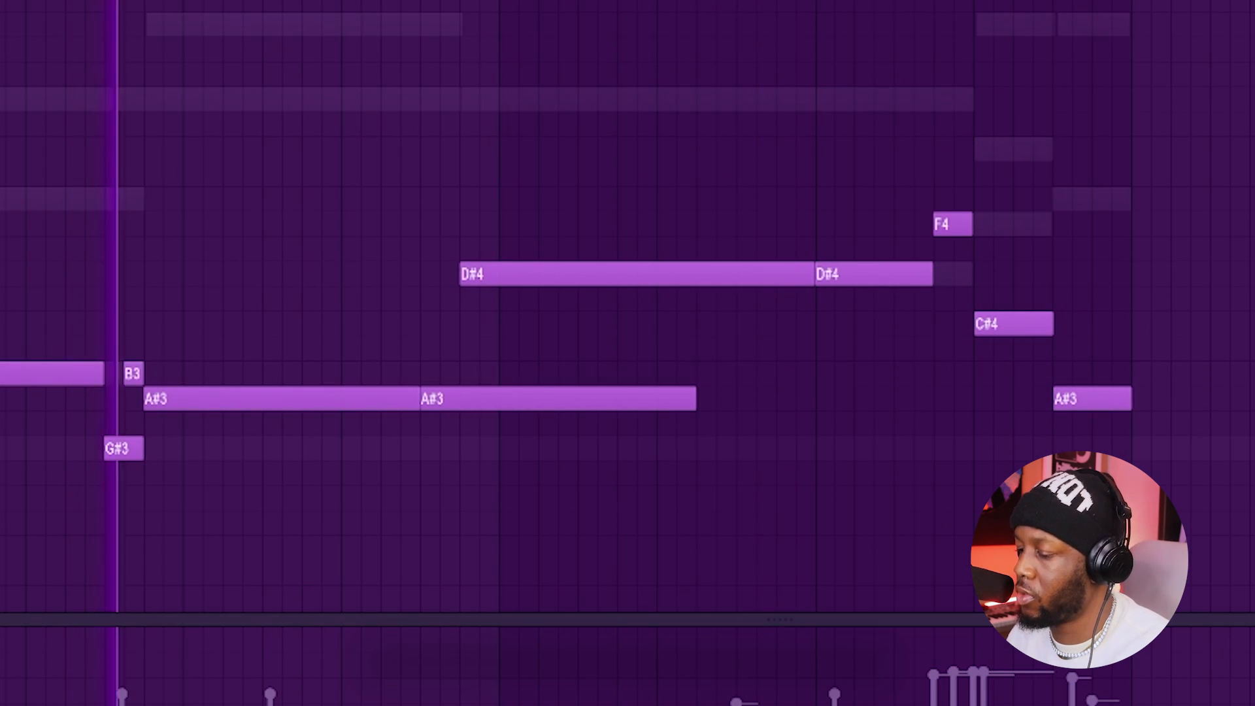
drag(693, 395, 459, 438)
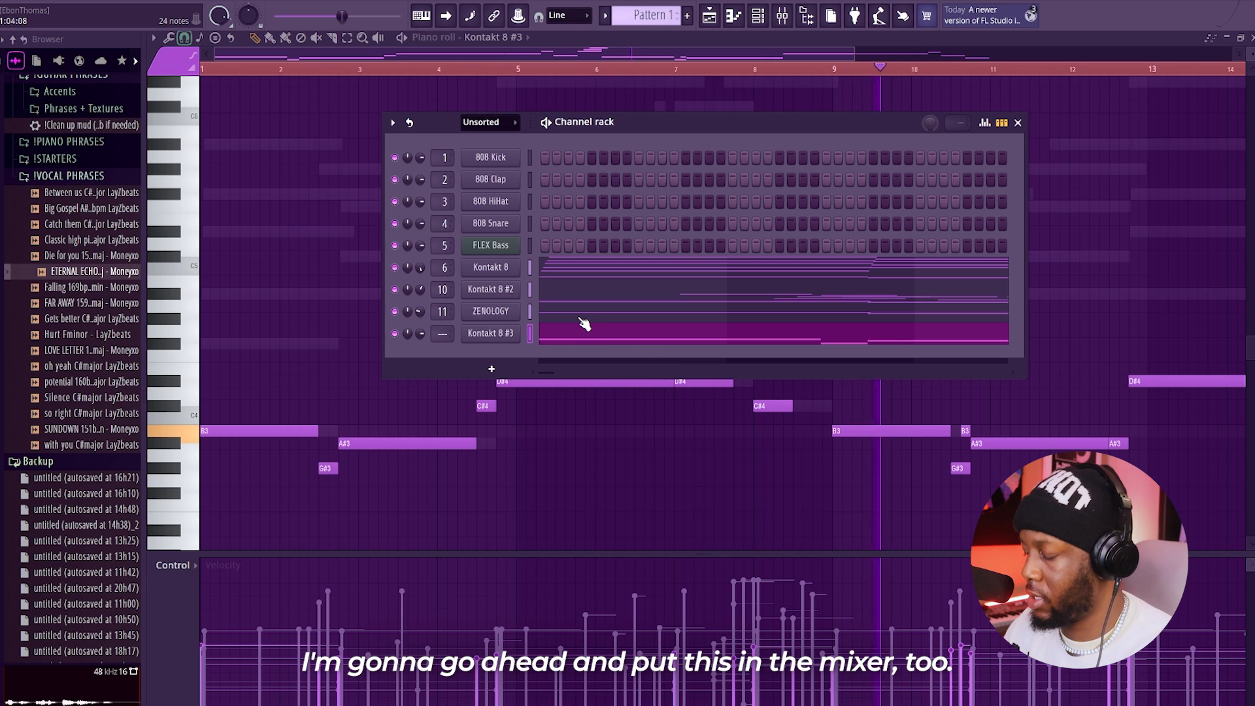
Step: Route the Kontakt 8 #3 bass to mixer track 13 and set its stereo separation to mono
key(ctrl+l)
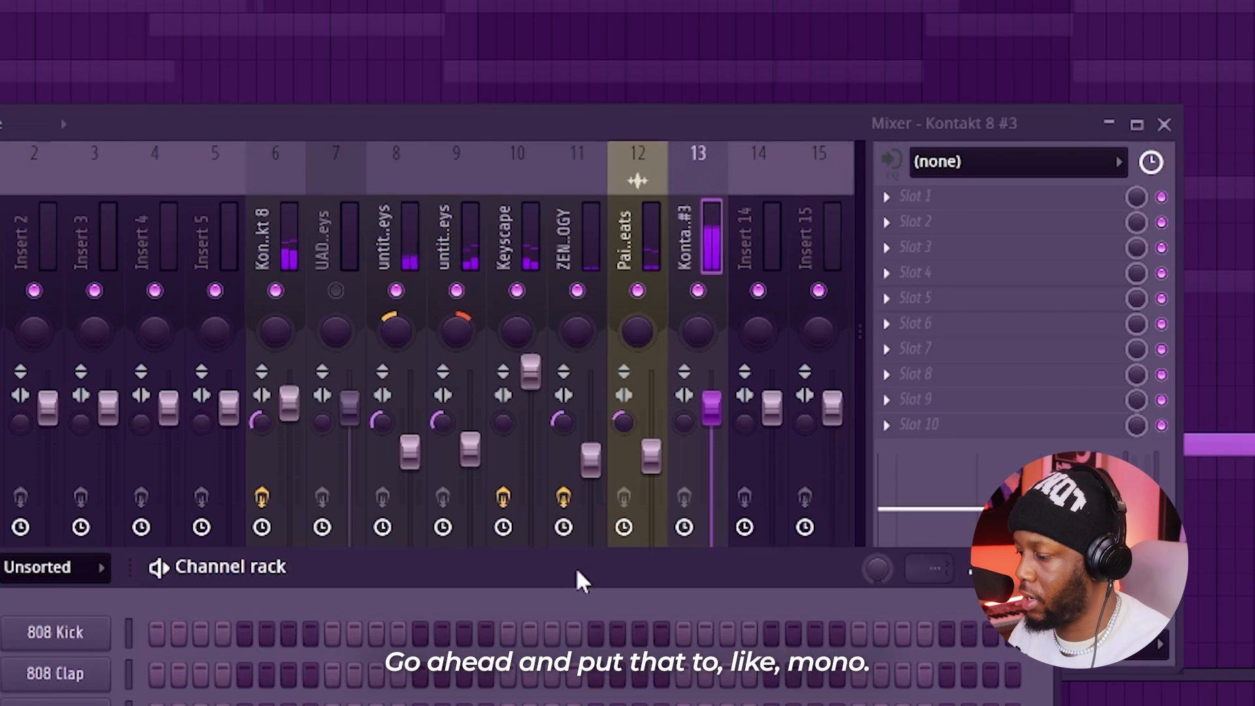
drag(577, 570, 571, 587)
drag(685, 423, 712, 423)
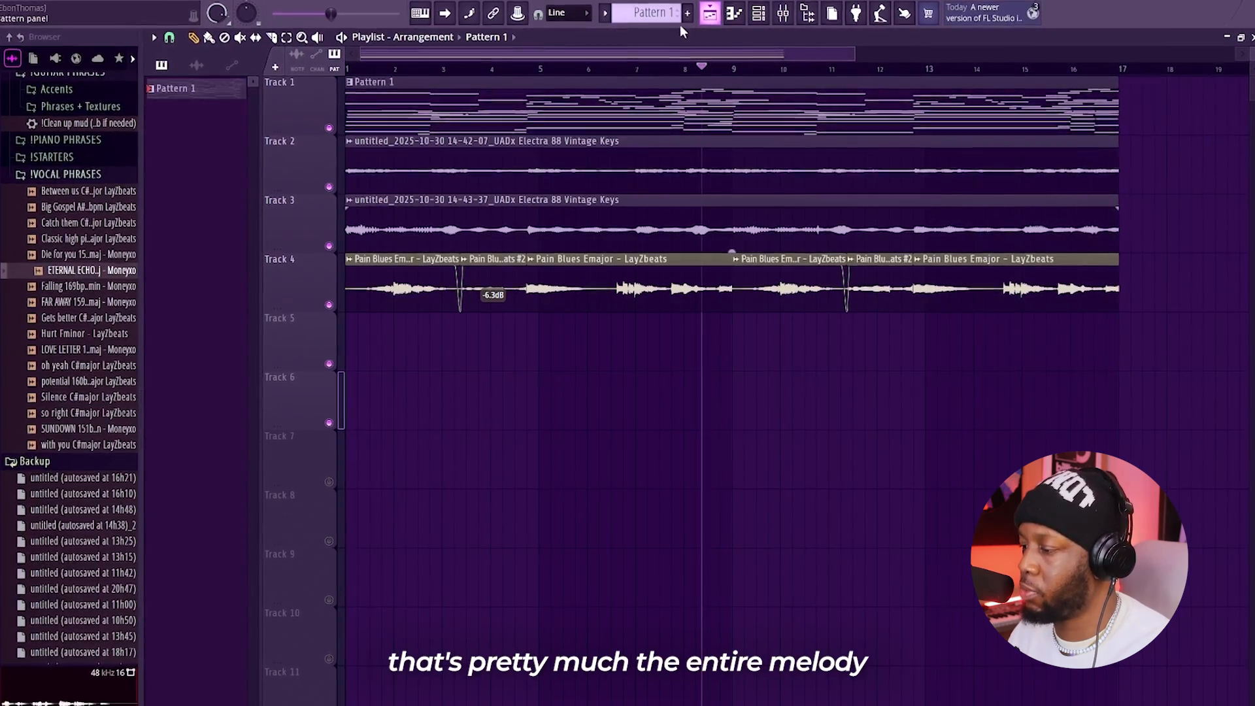
Step: Listen to the piano chords on their own, then bring in both Electra 88 layers on mixer tracks 8 and 9
click(760, 11)
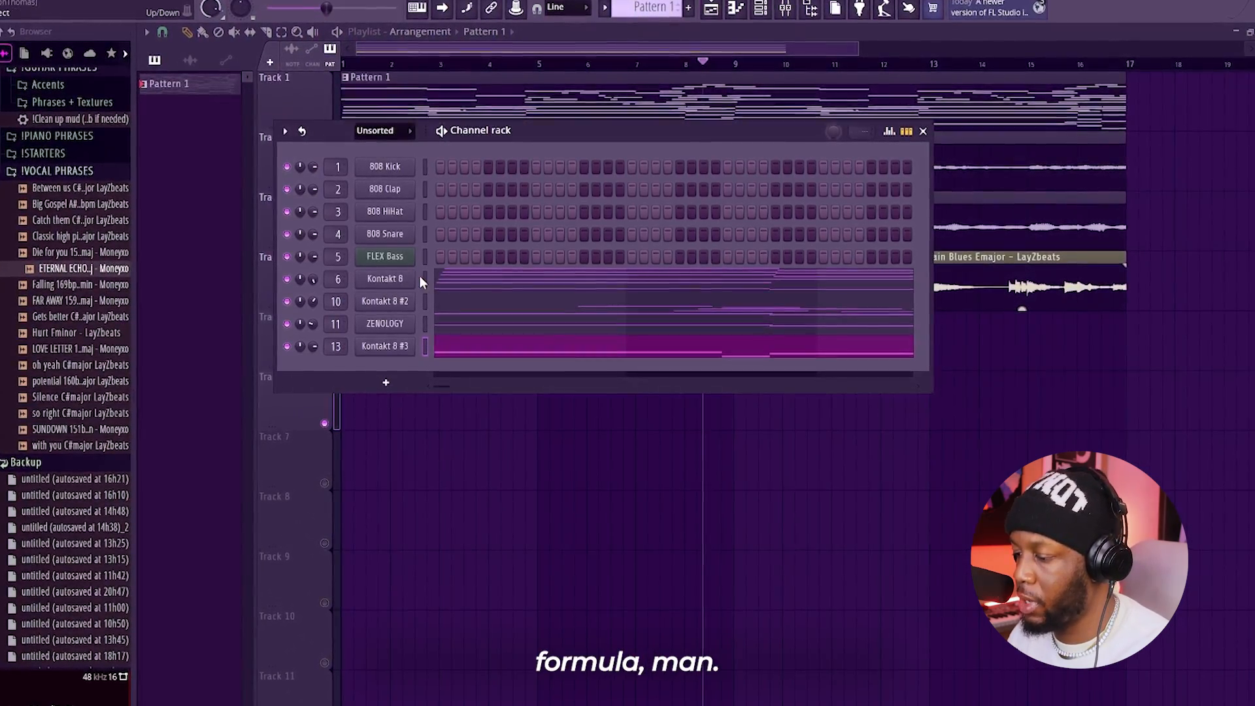
click(758, 13)
click(786, 8)
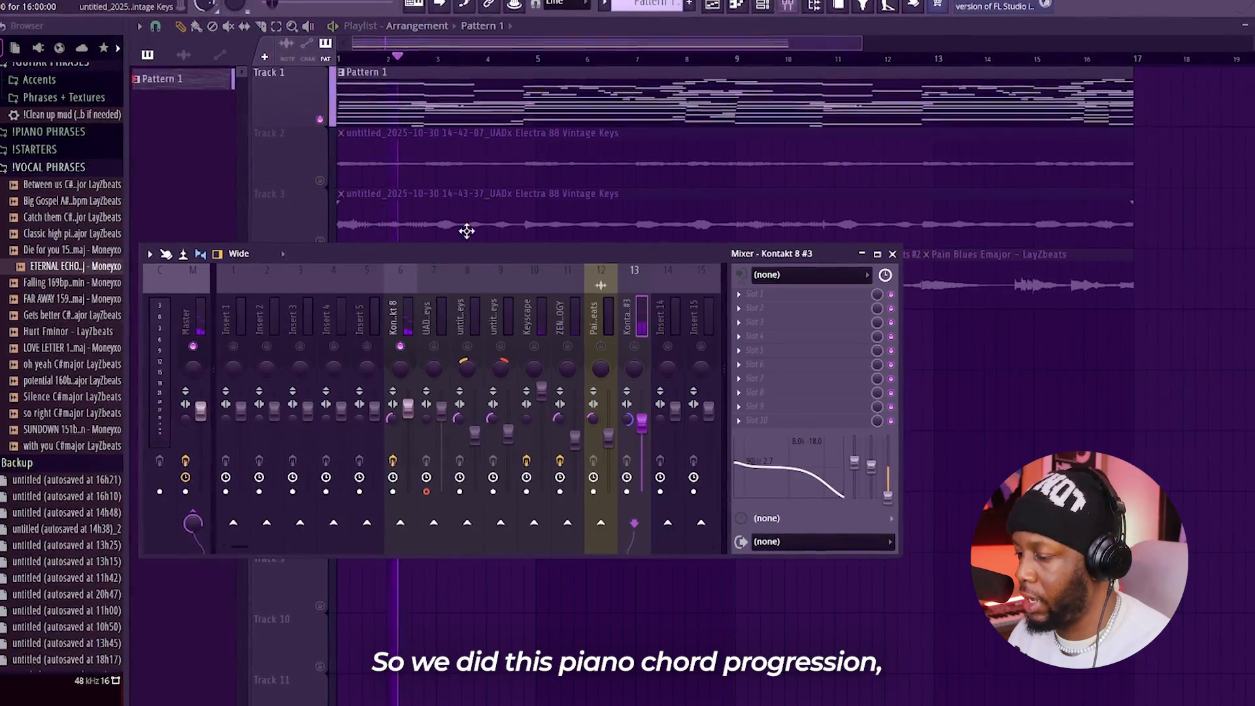
drag(463, 258, 533, 324)
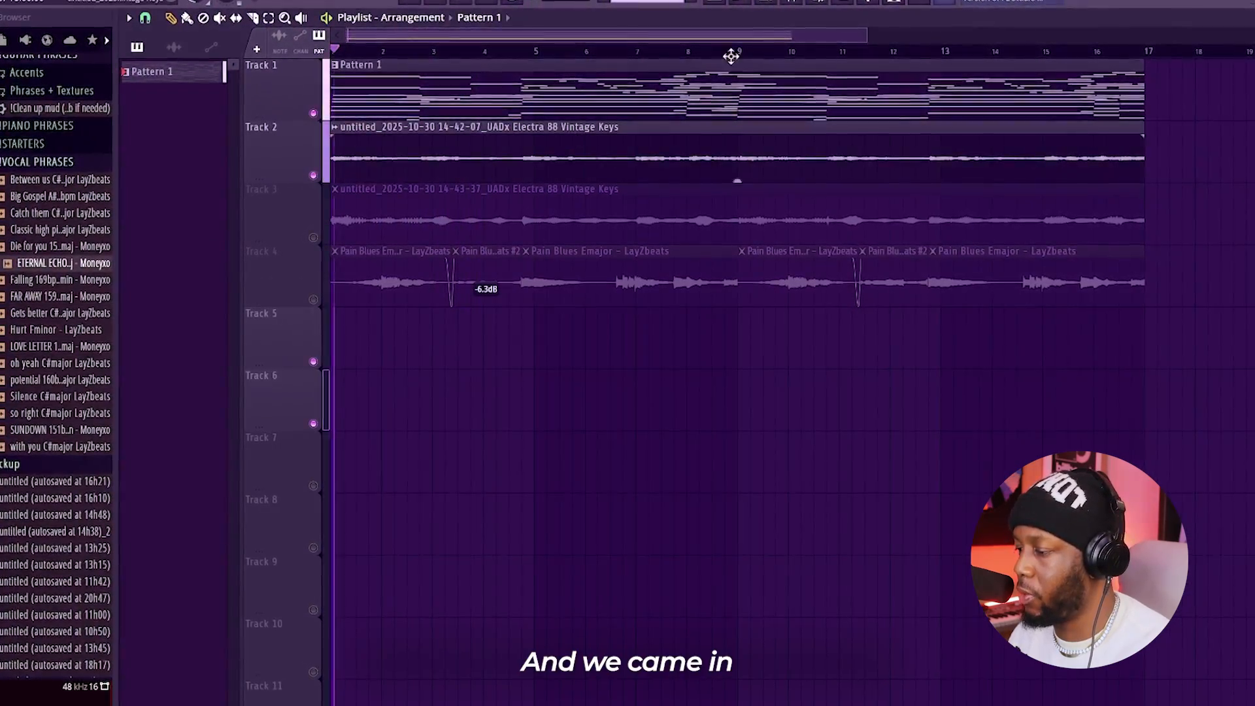
click(791, 2)
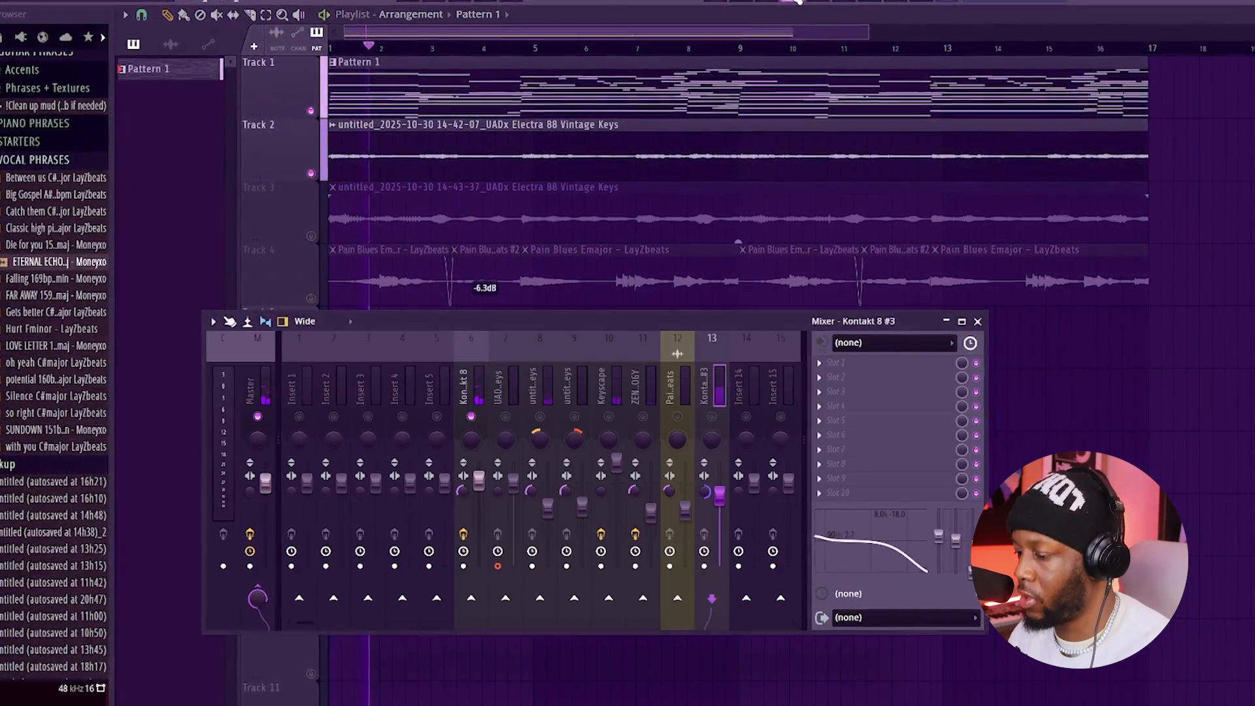
click(538, 416)
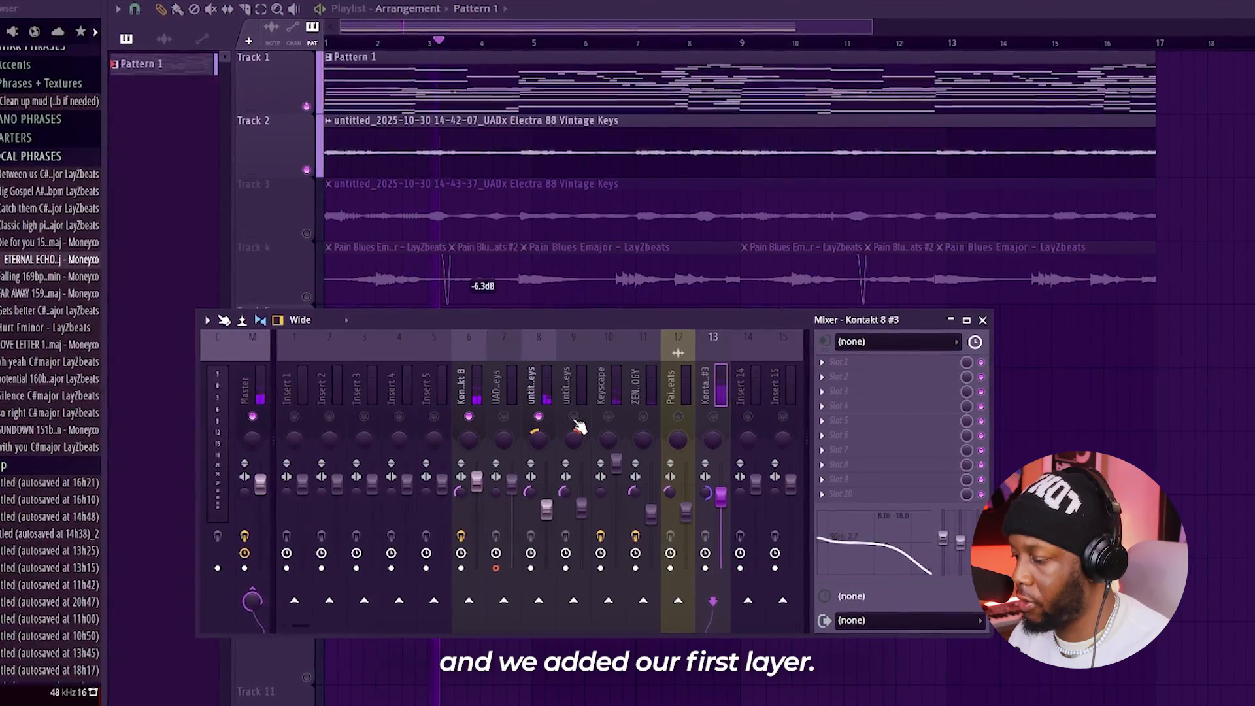
click(574, 417)
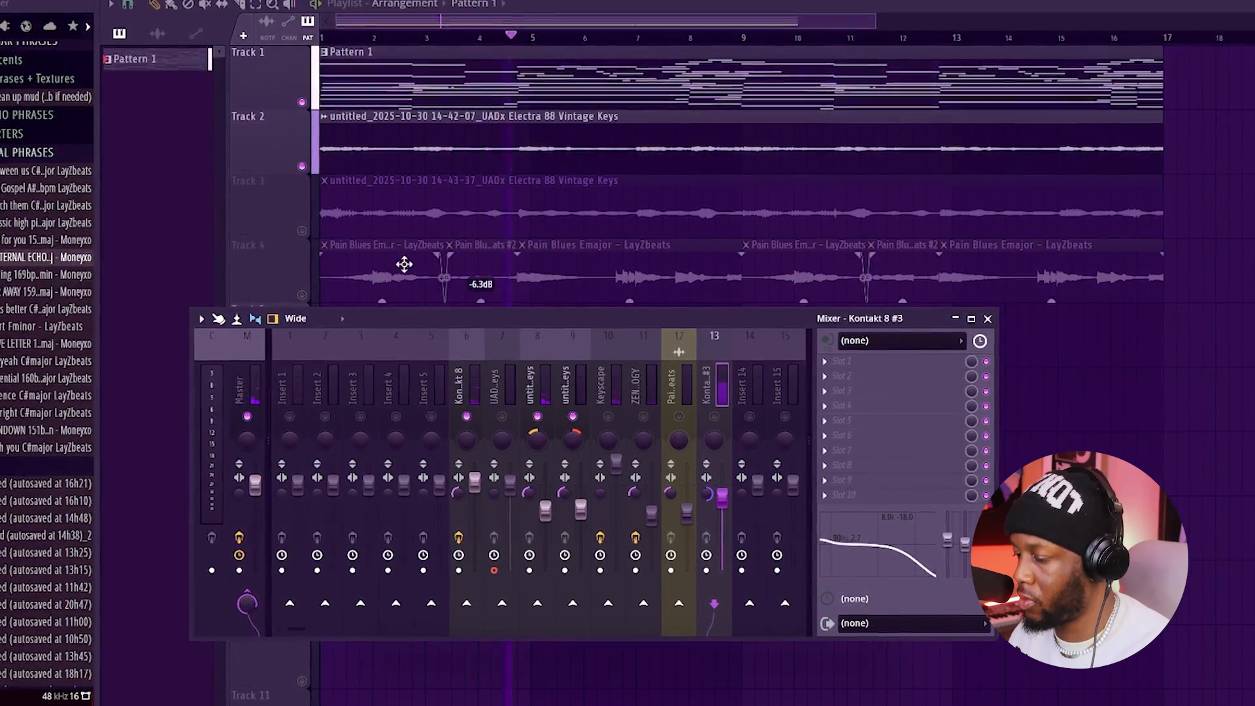
click(300, 229)
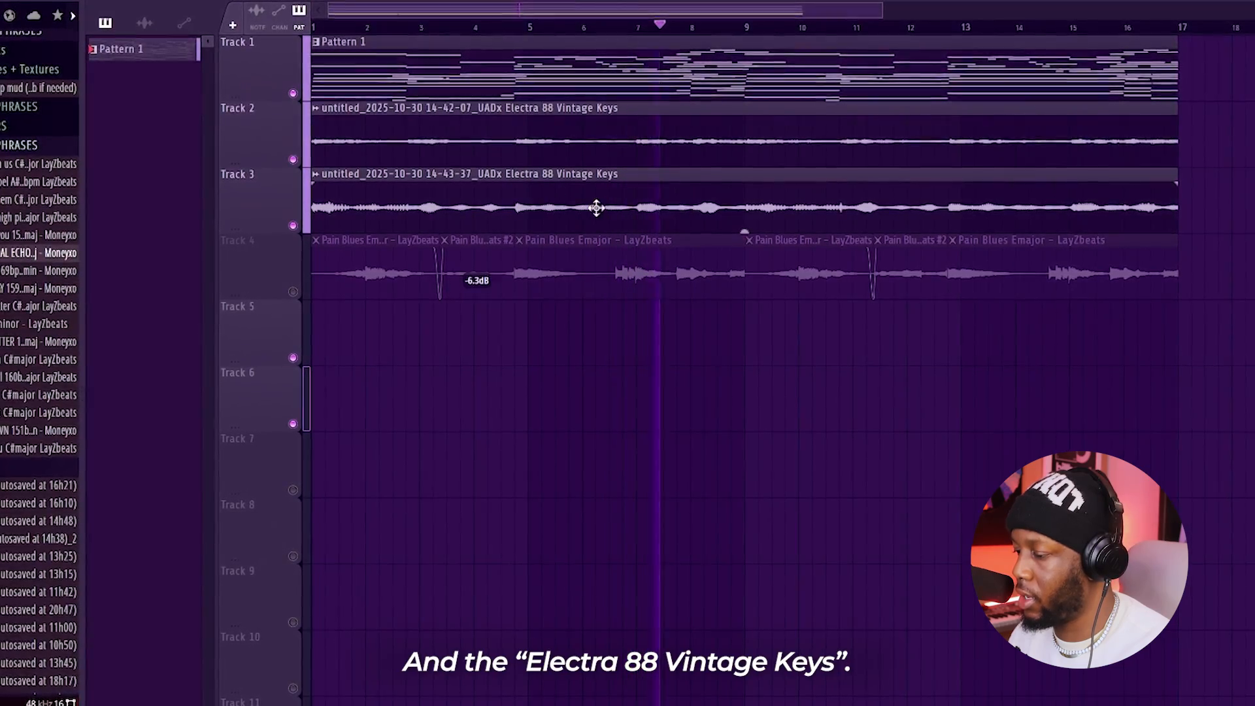
Step: Audition the Electra 88 layers by themselves, then add the Keyscape lead and the ZENOLOGY counter melody to the playback
key(F9)
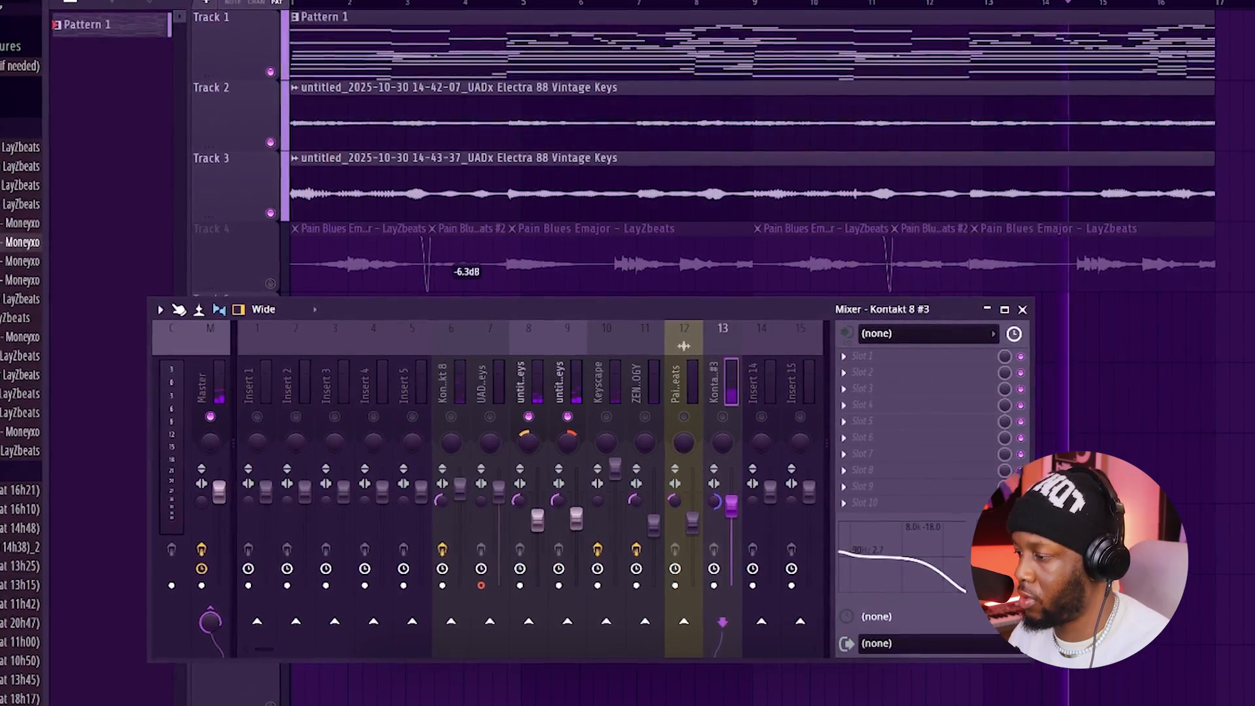
key(F6)
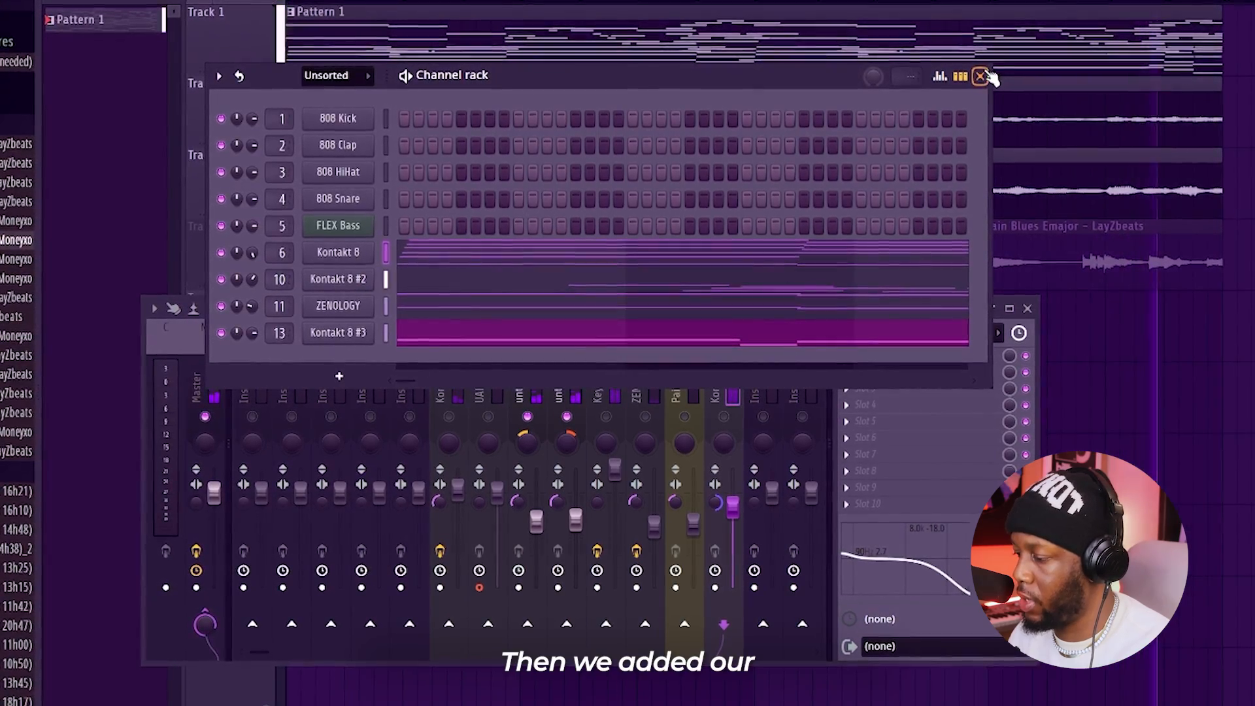
click(982, 76)
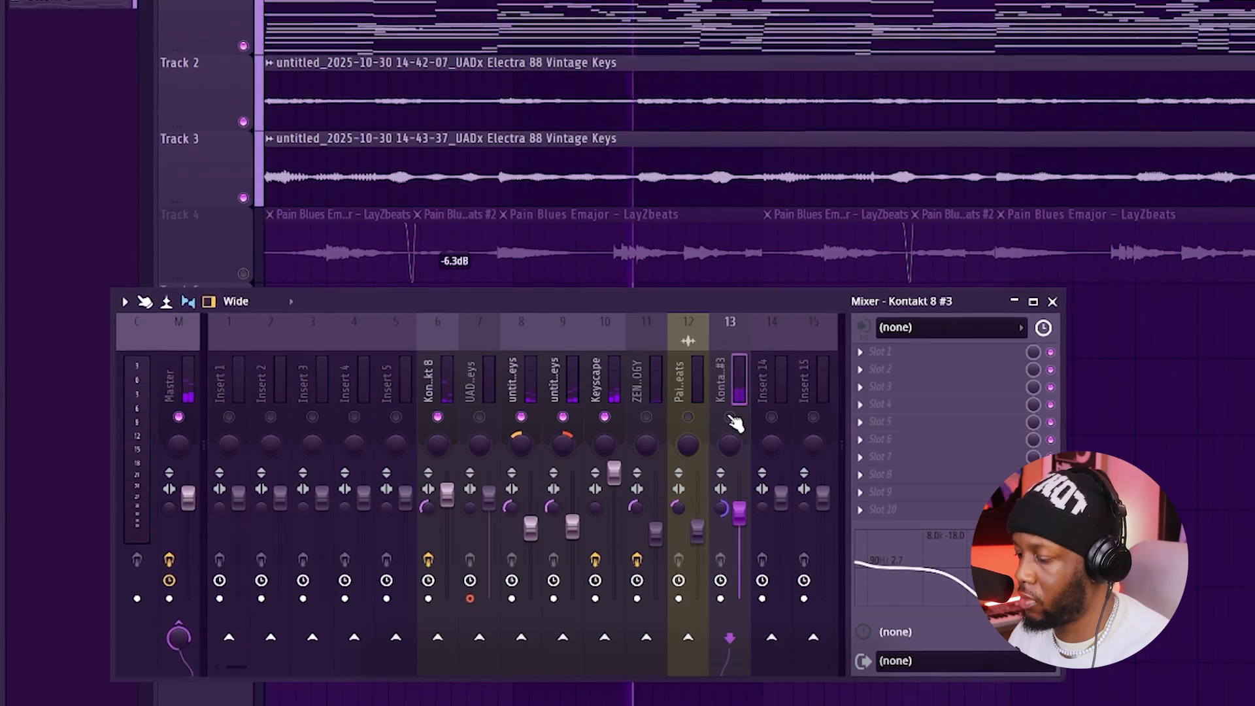
click(647, 417)
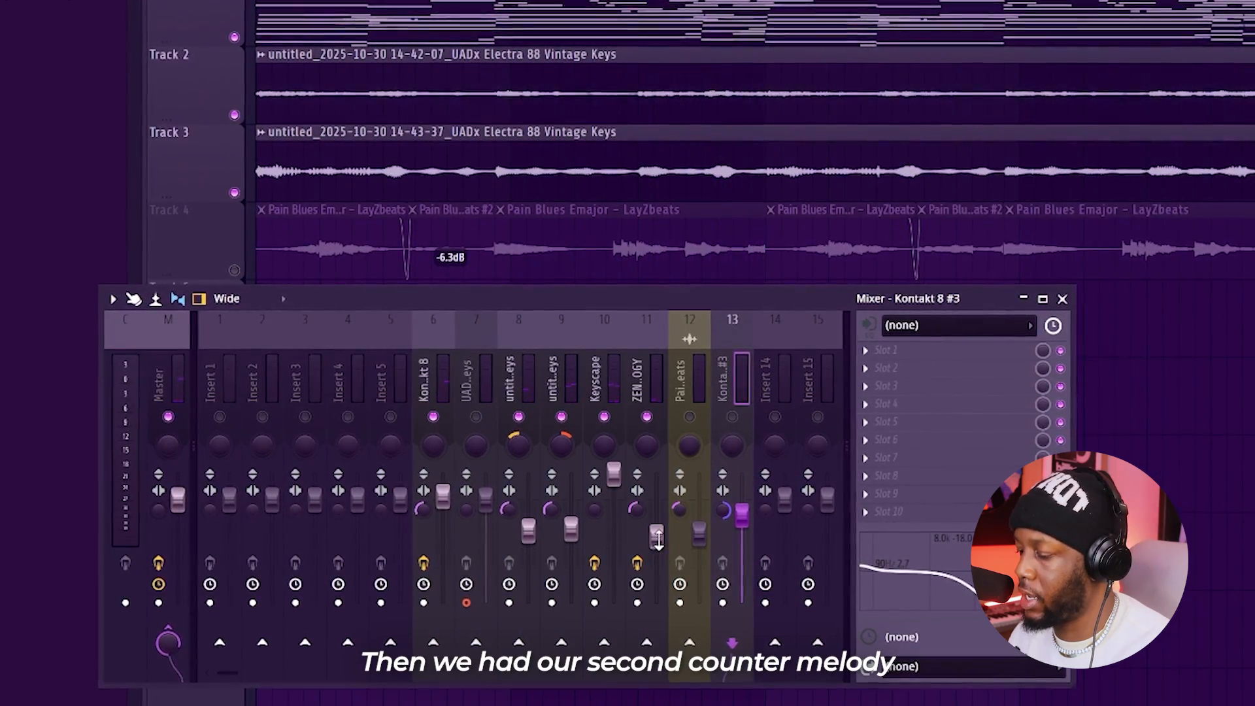
click(657, 538)
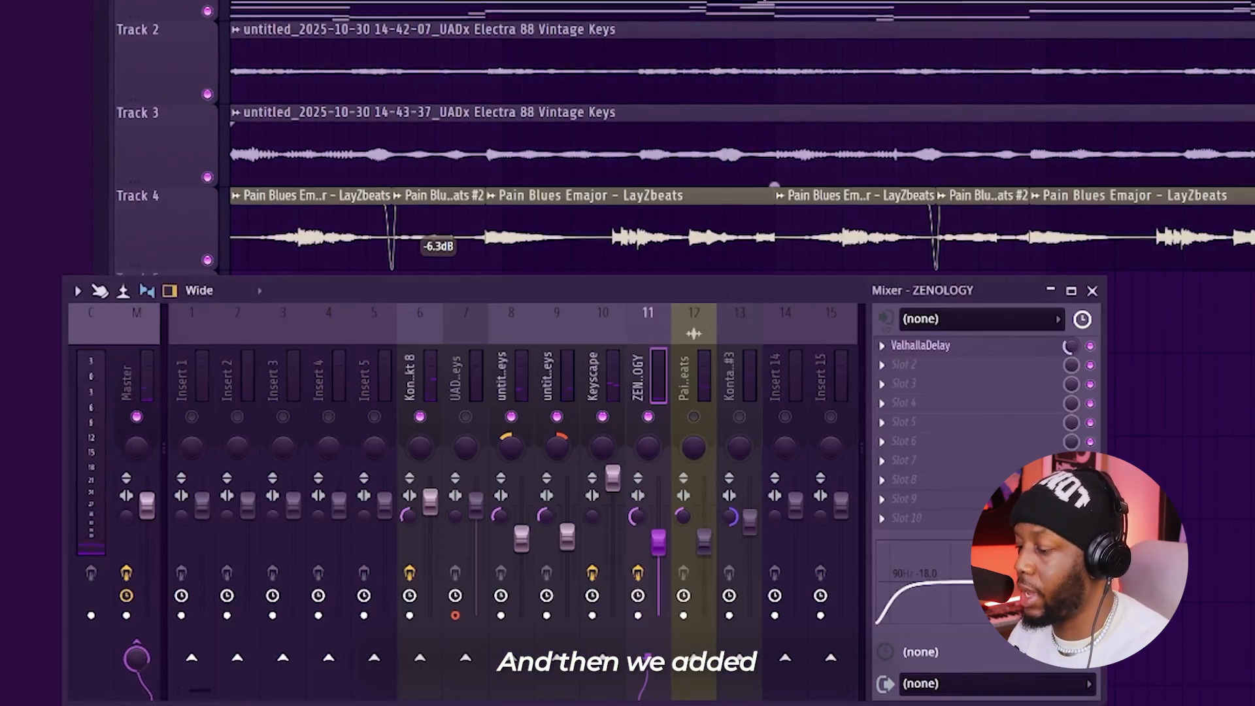
Step: Unmute mixer tracks 7, 12 and 13 for playback with guitar and bass, and fine-tune the Kontakt 8 #3 bass level
click(464, 416)
click(694, 417)
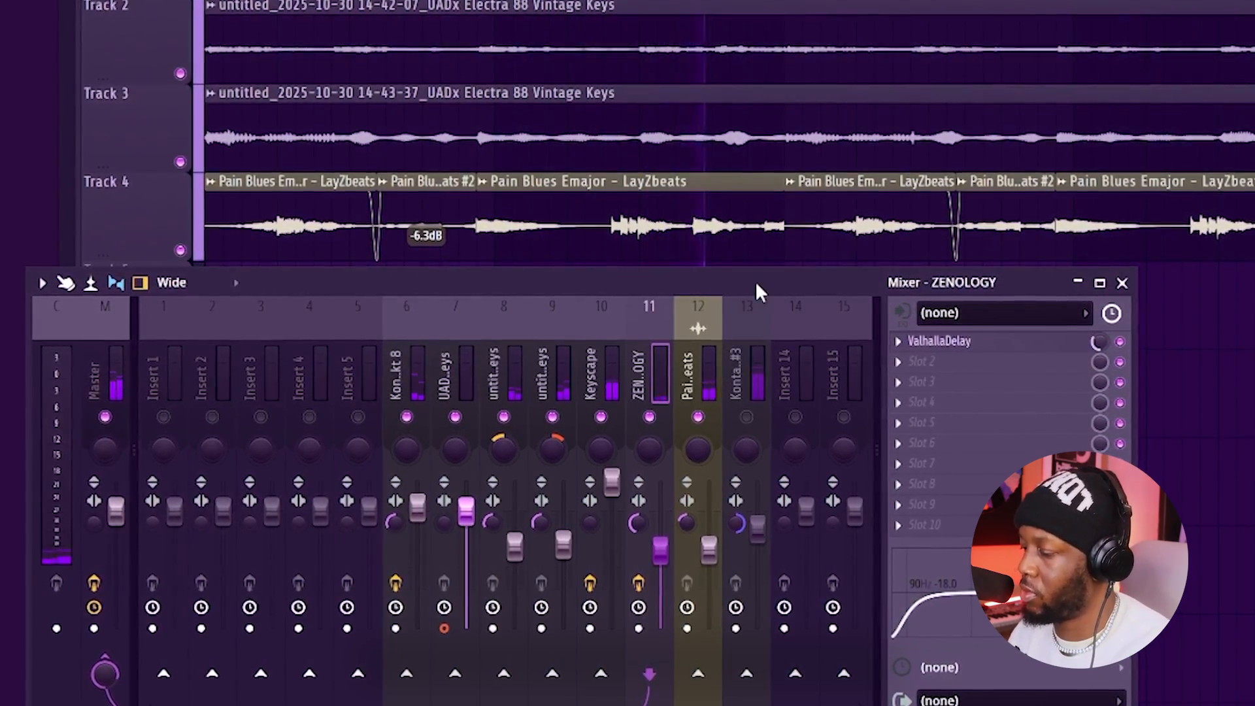
click(748, 417)
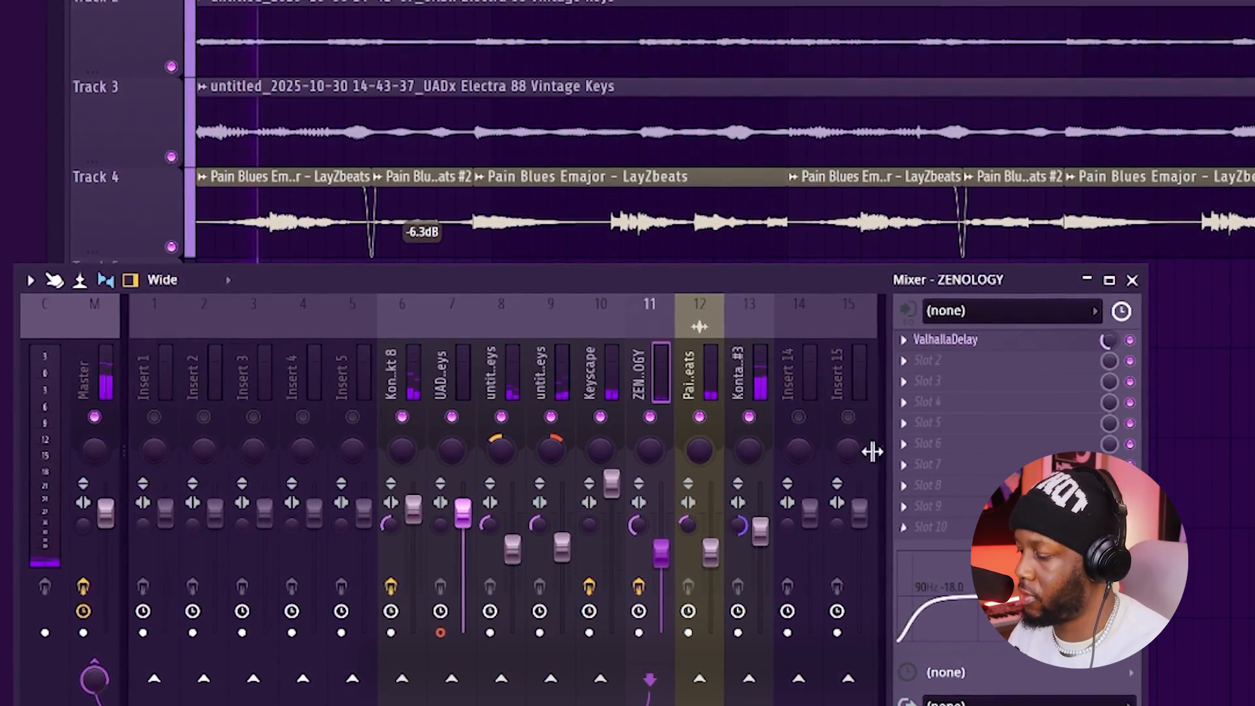
click(774, 387)
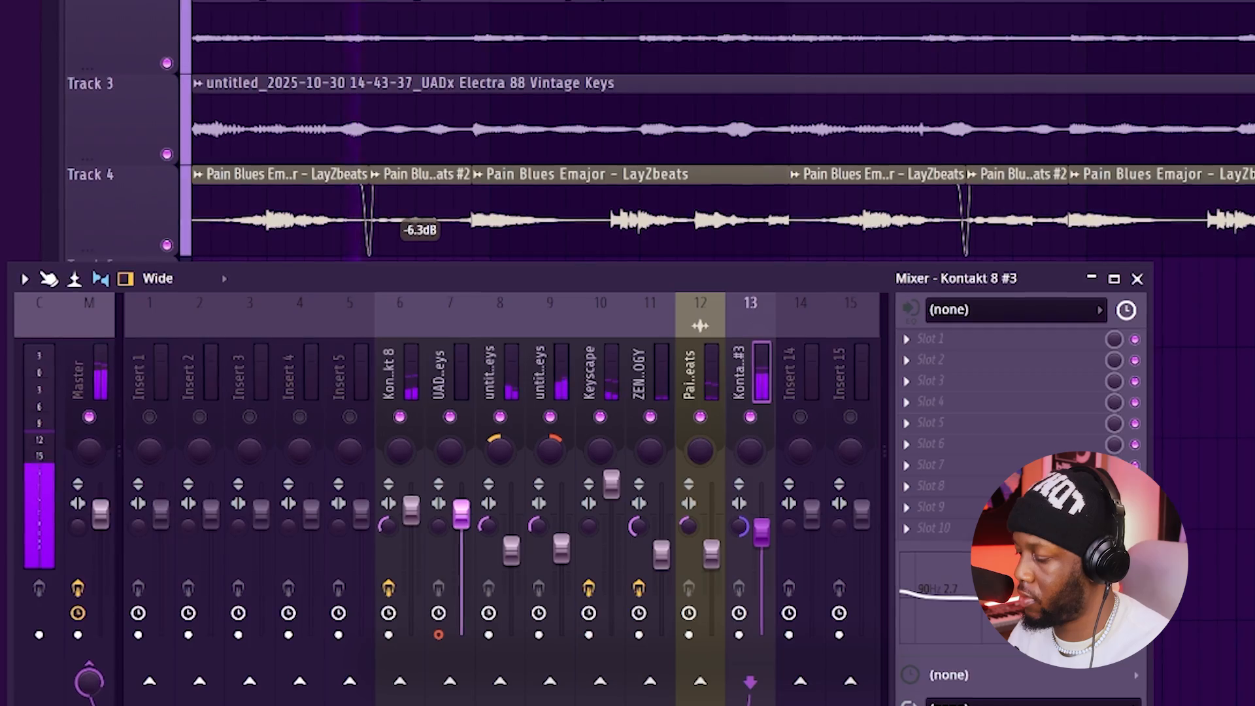
drag(763, 539, 759, 533)
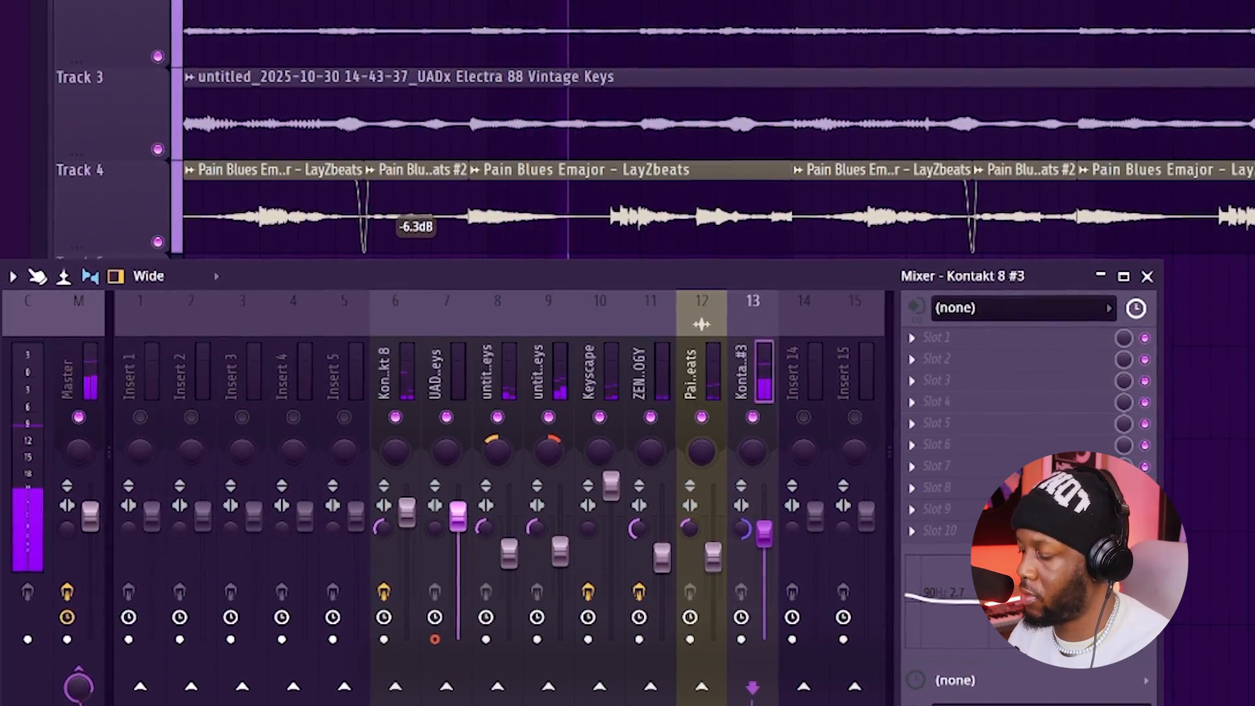
key(F6)
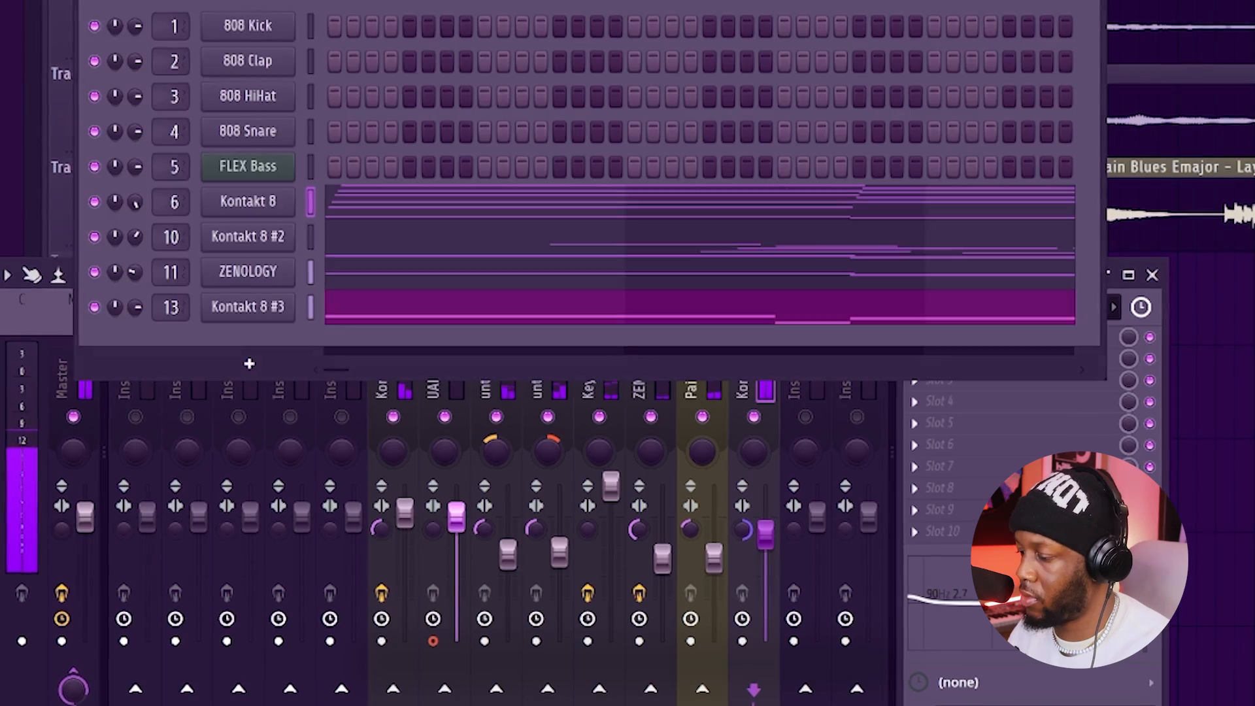